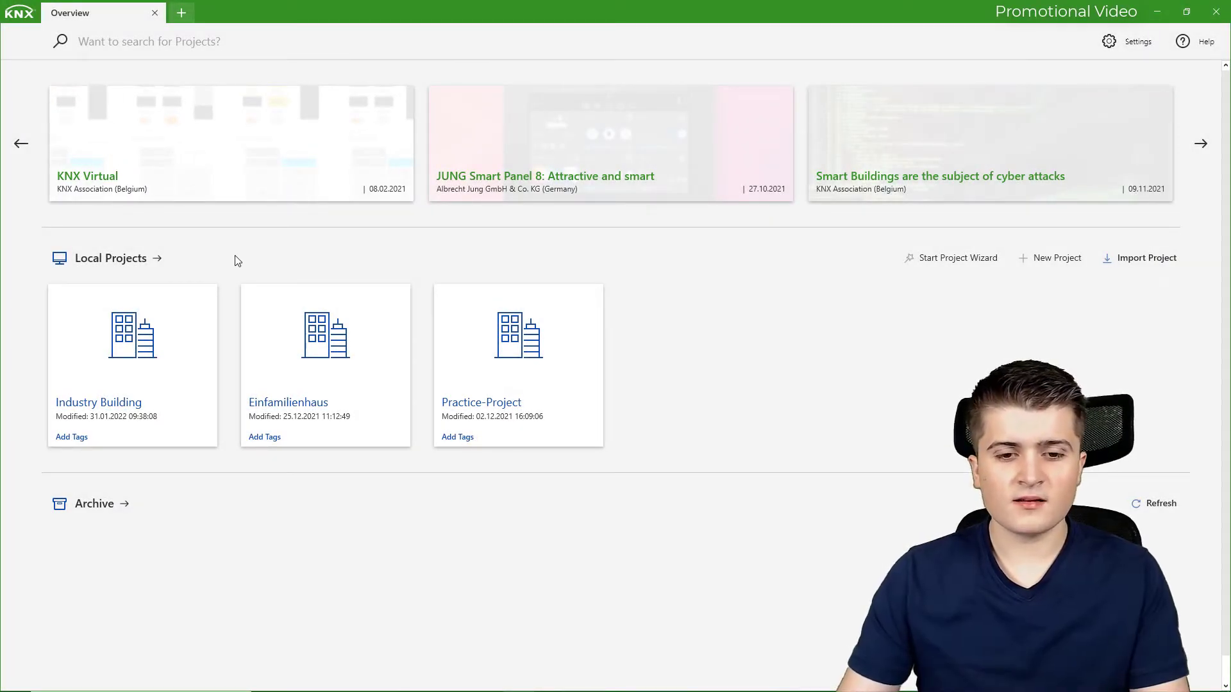
- Open the Industry Building project from the Local Projects list
mouse_move(94, 355)
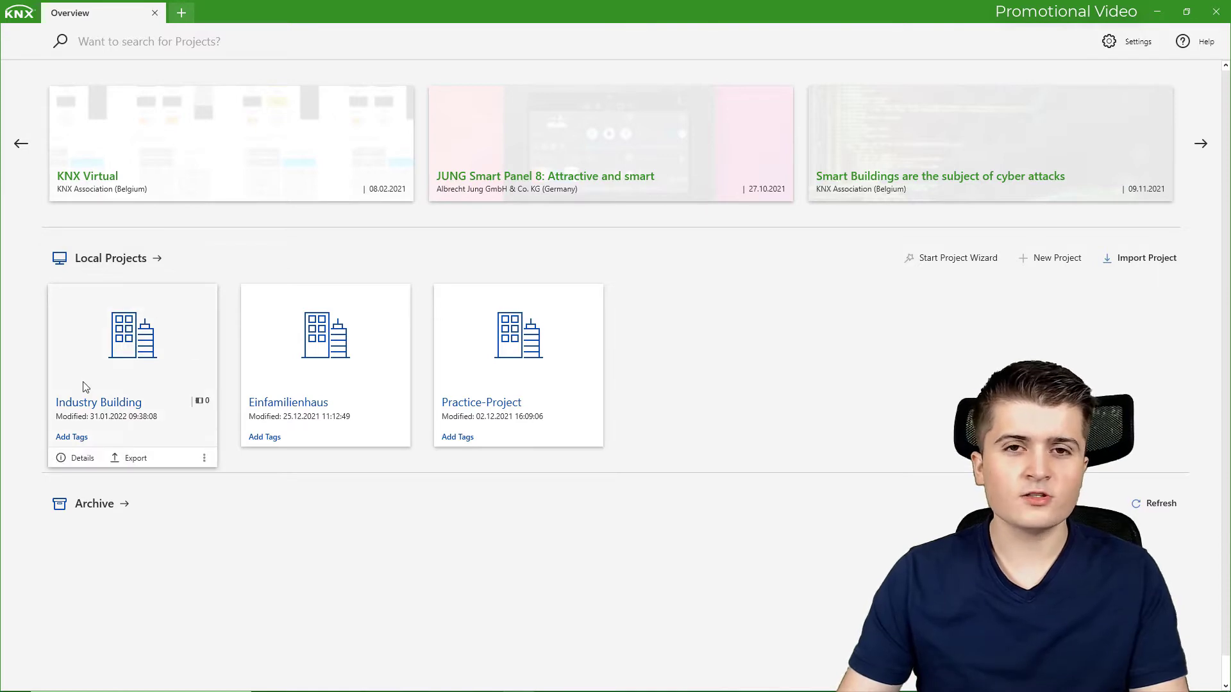
click(94, 370)
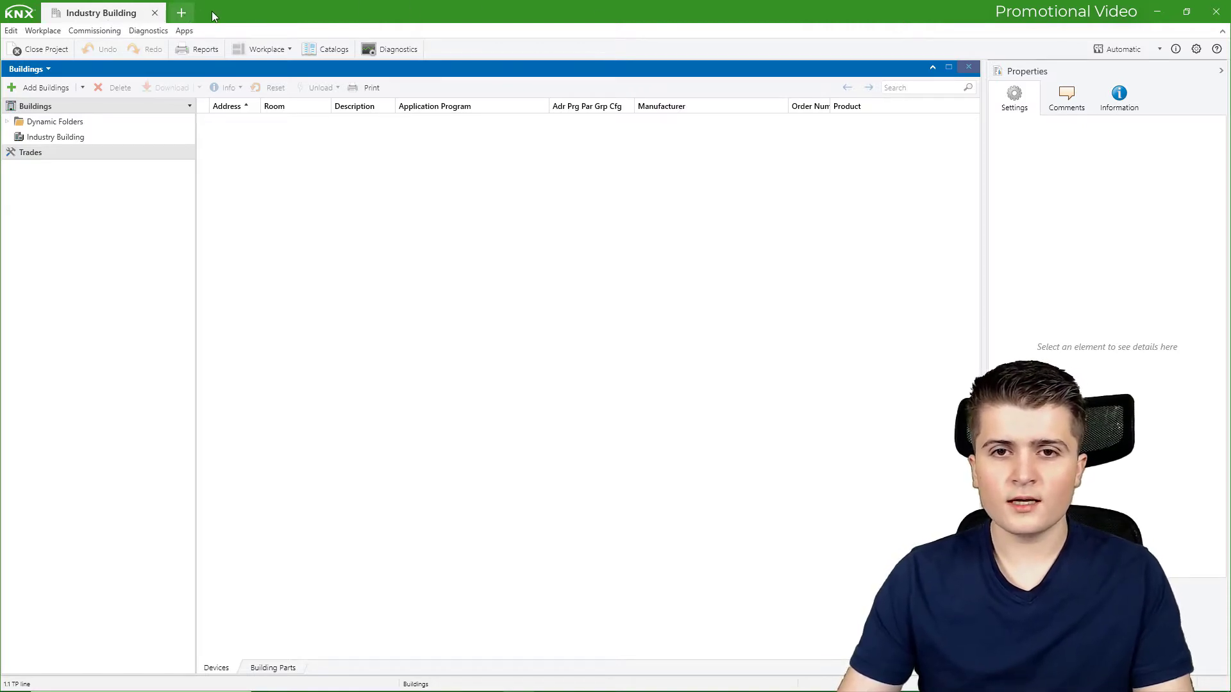
- Open Practice-Project in a second tab, add an Overview tab, and return to Industry Building with Ctrl+Tab
click(190, 11)
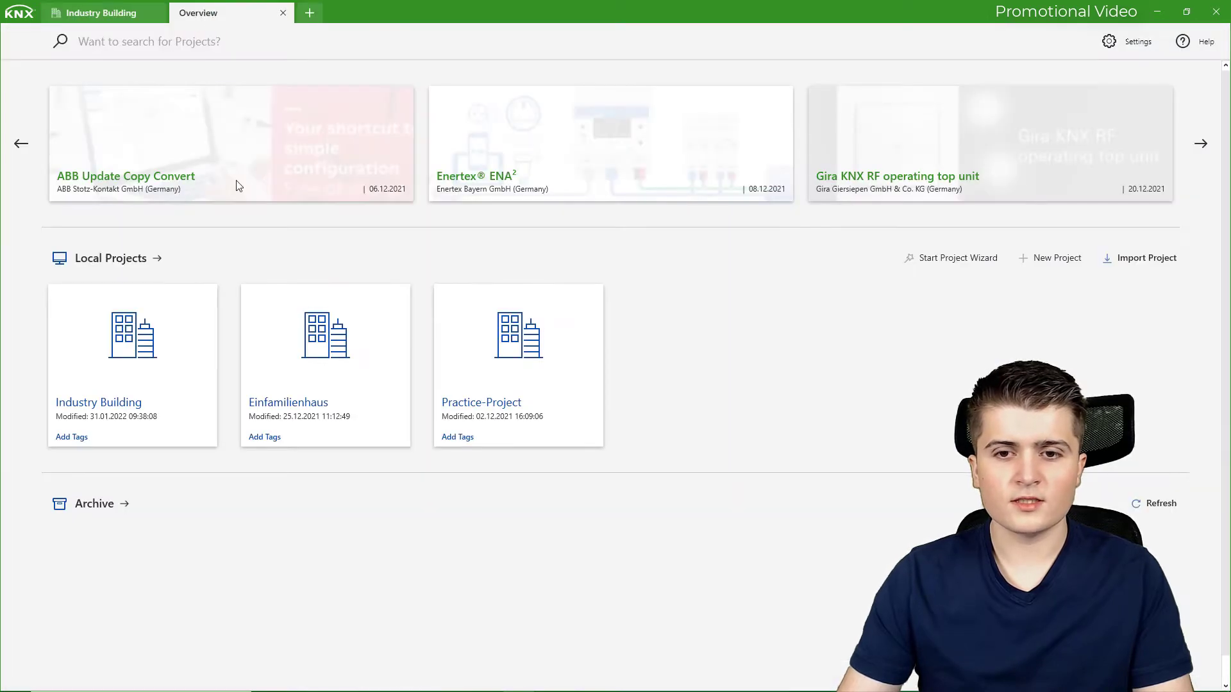
click(509, 375)
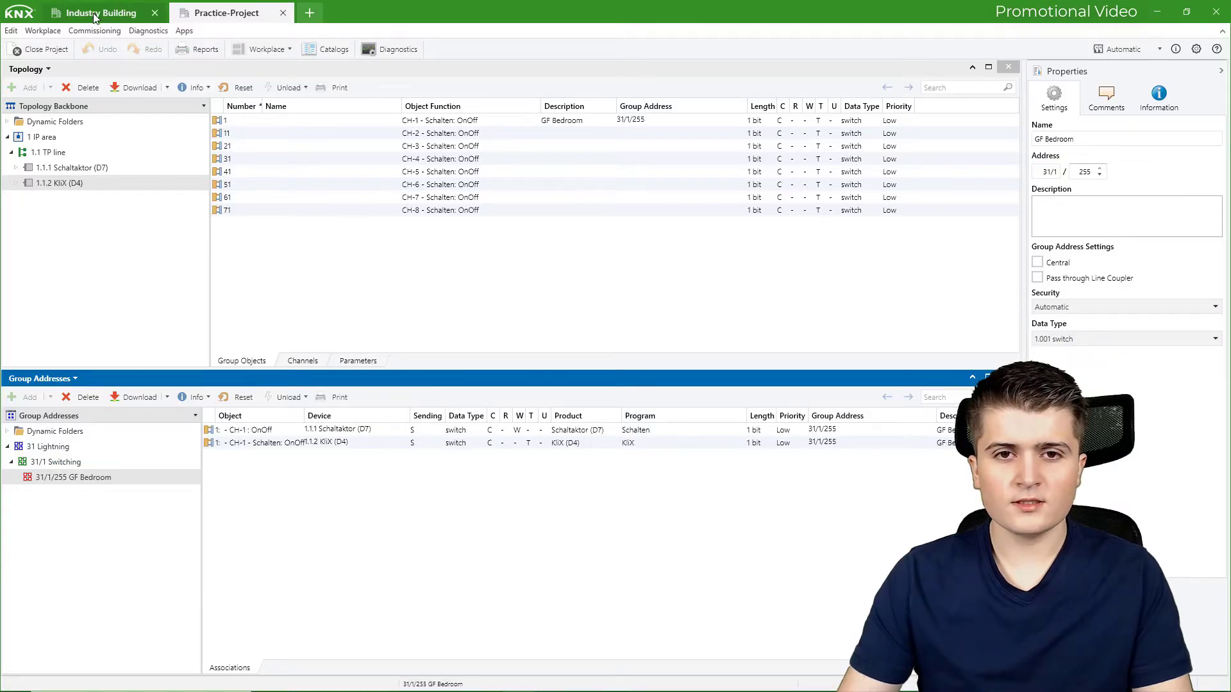
click(156, 18)
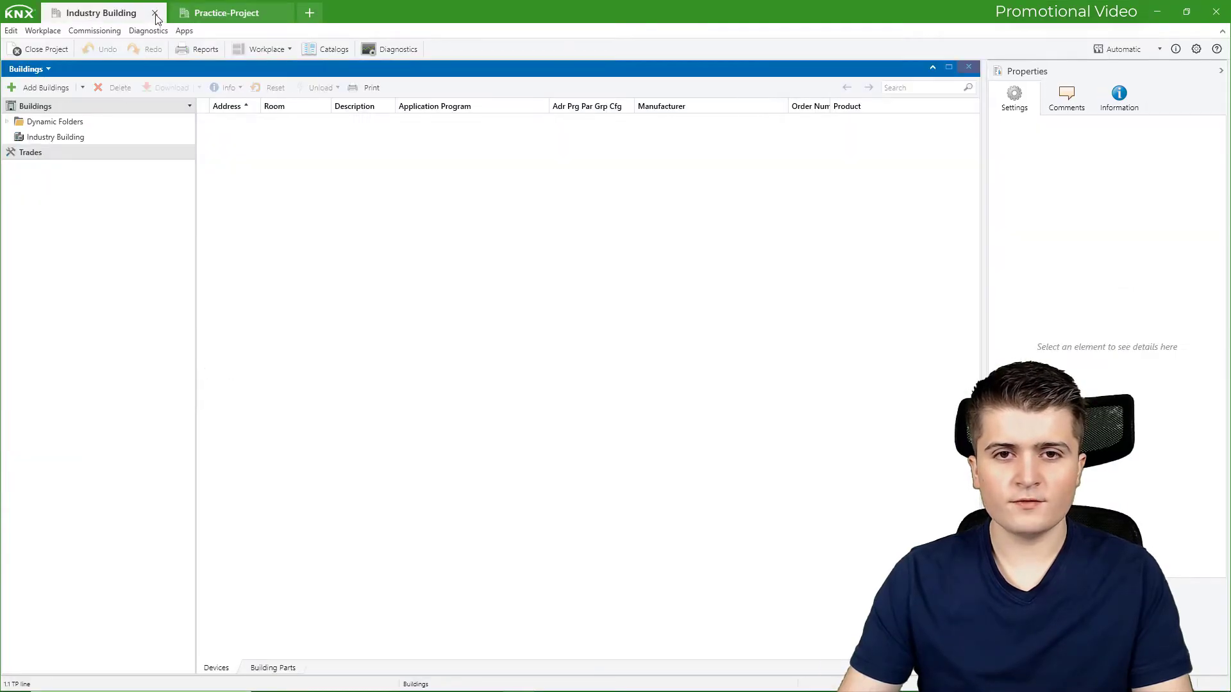
click(250, 13)
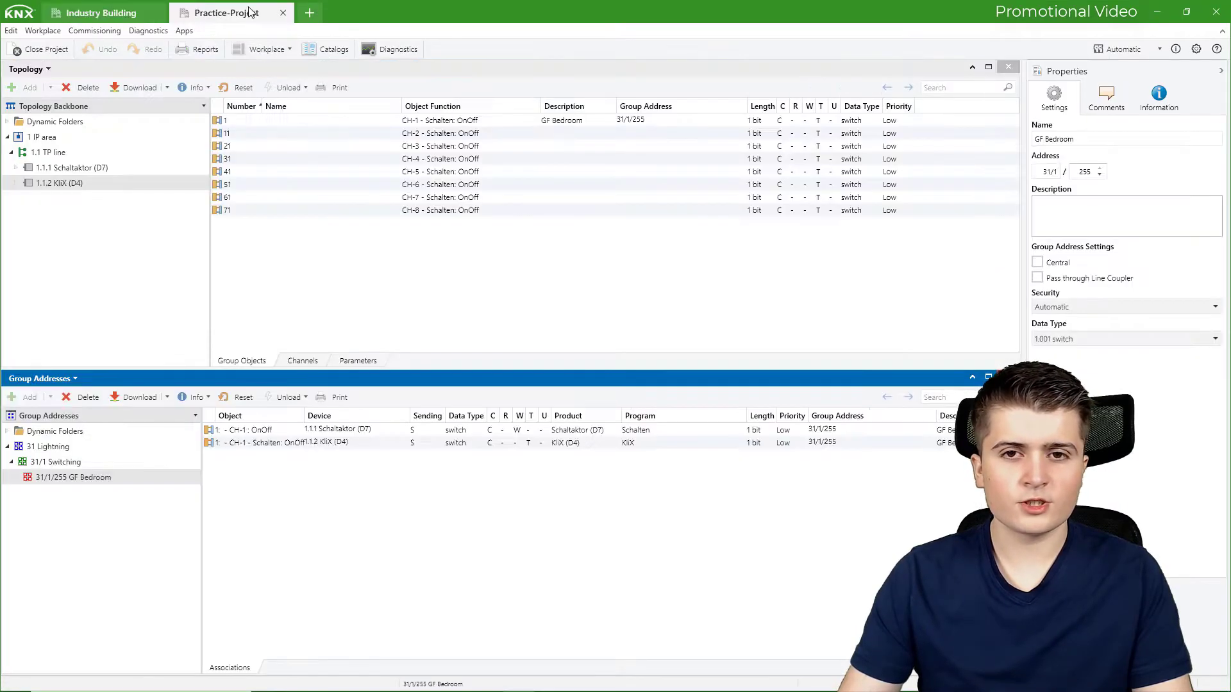
click(325, 20)
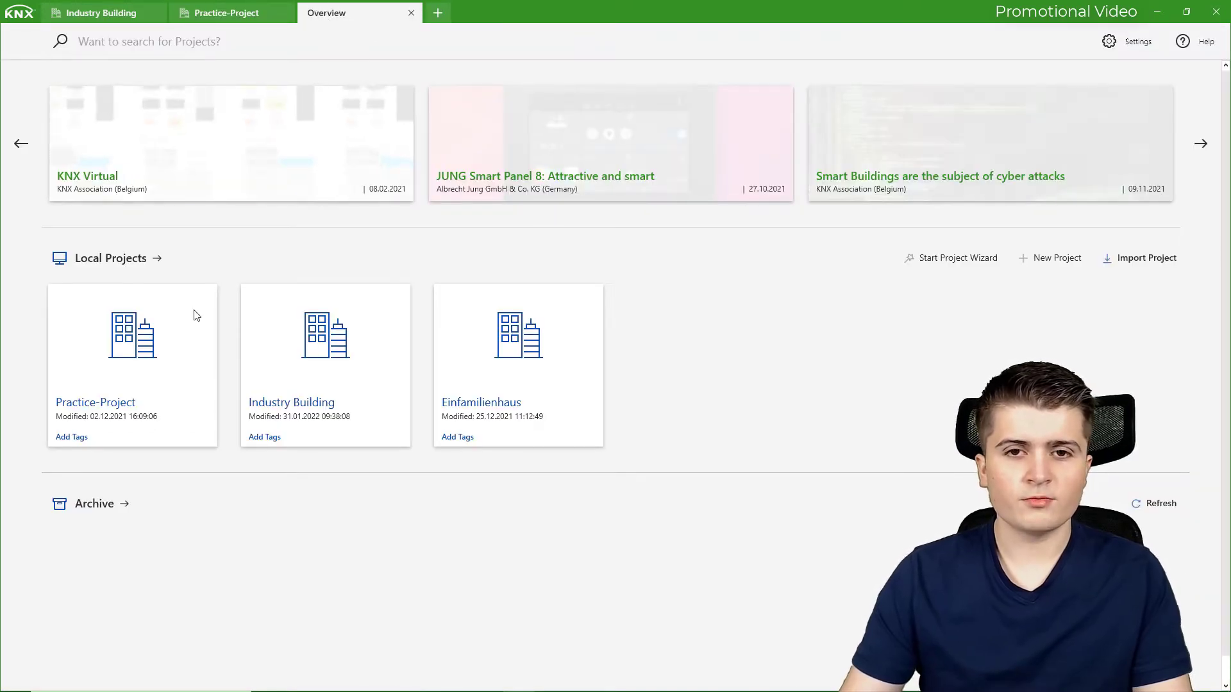
key(ctrl+Tab)
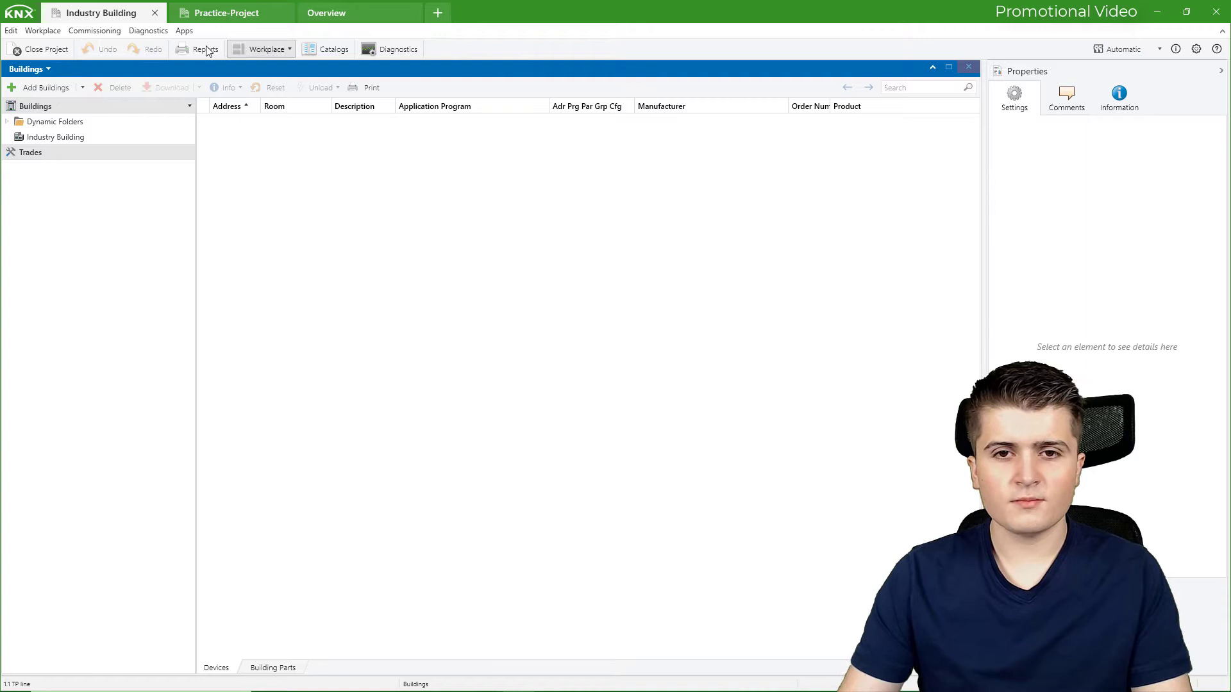
right_click(499, 49)
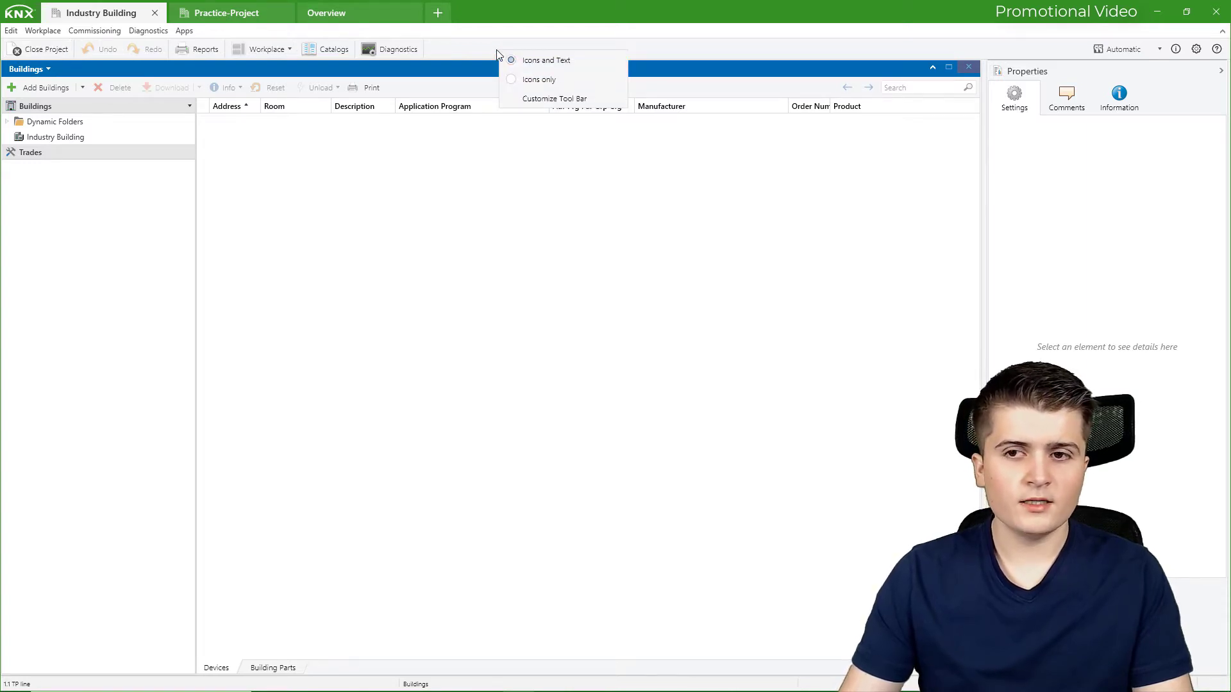
click(527, 98)
drag(516, 226, 163, 122)
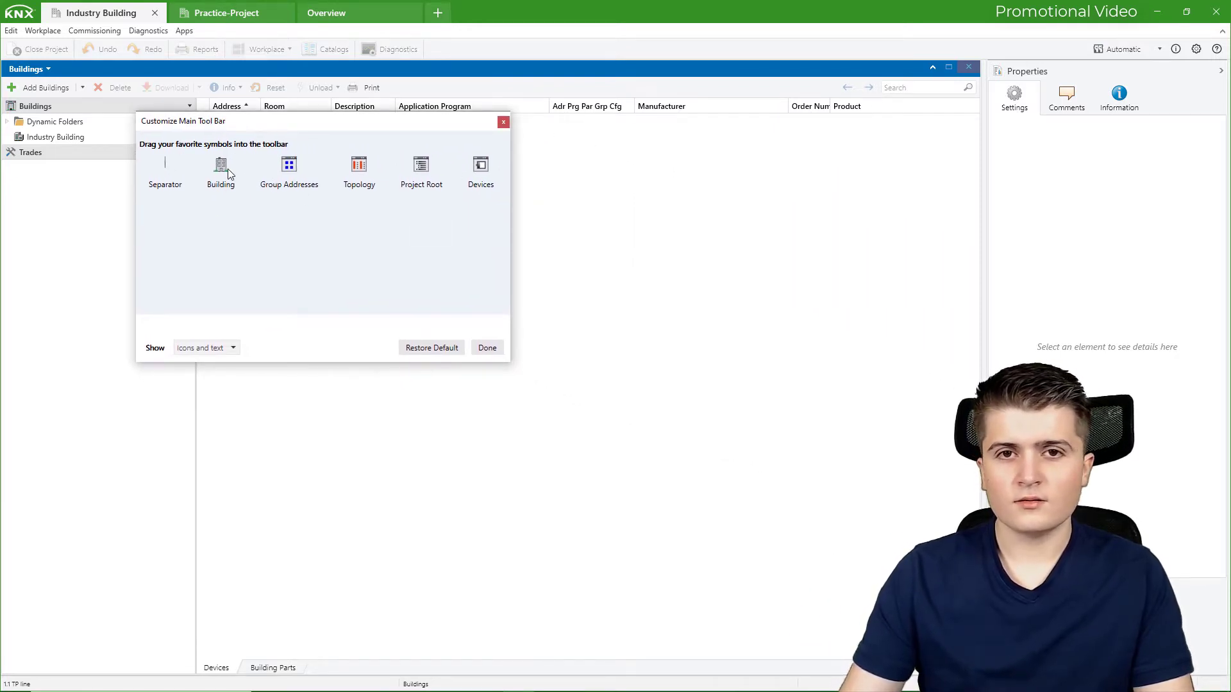
click(504, 123)
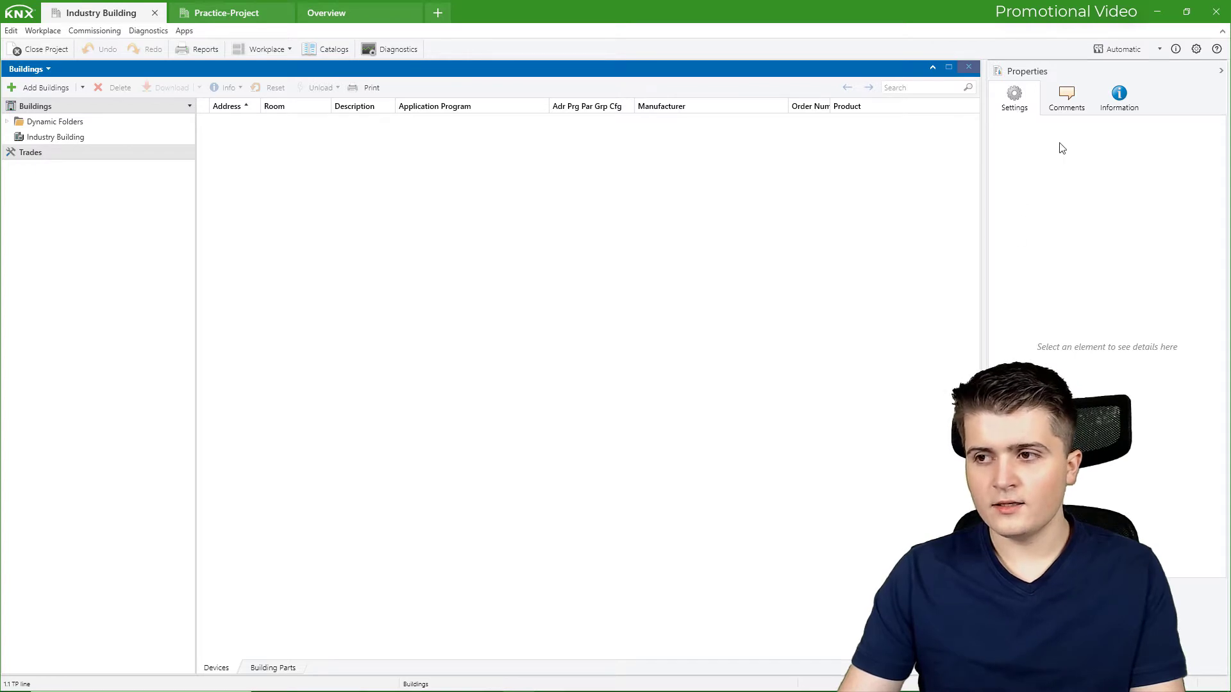
- Select Industry Building and view its Comments and Information, showing 0 devices and type Building
click(1221, 70)
click(1222, 73)
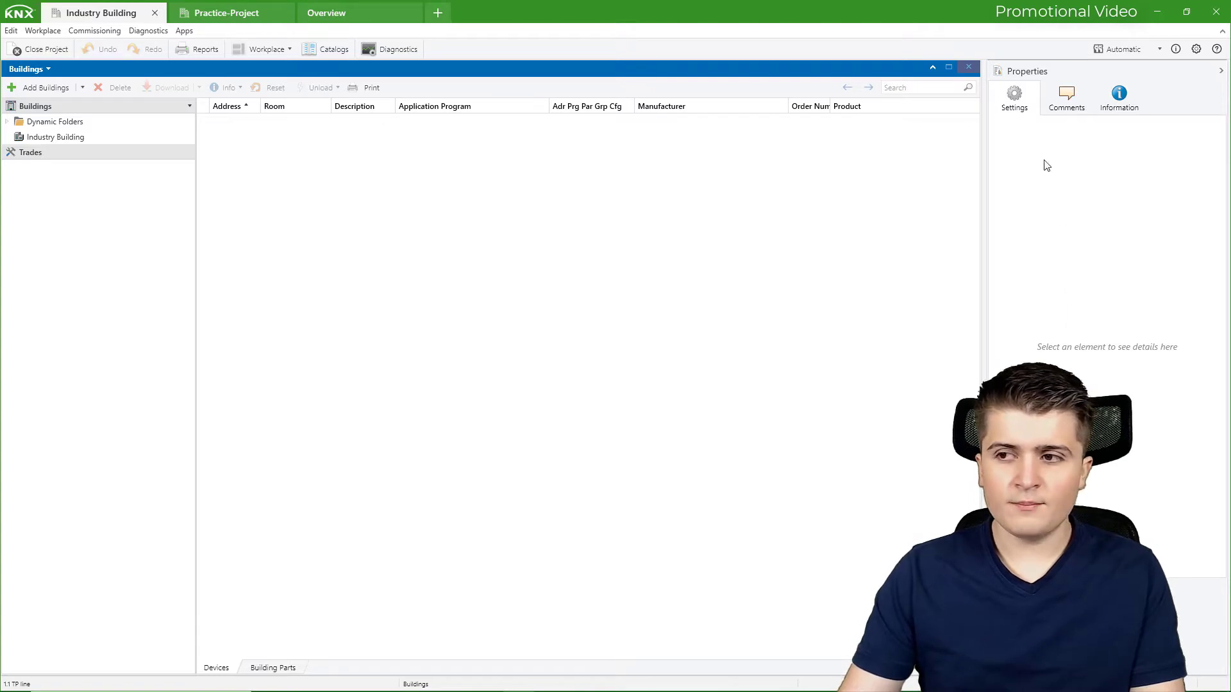
click(96, 137)
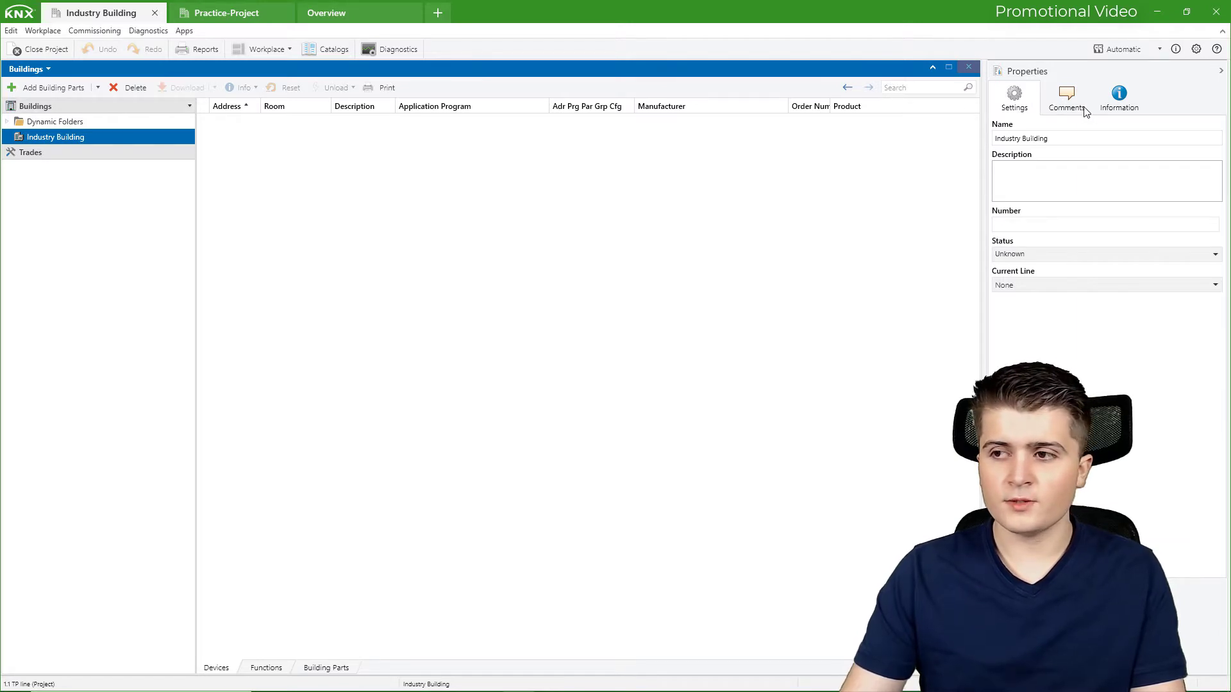
click(1085, 109)
click(1119, 109)
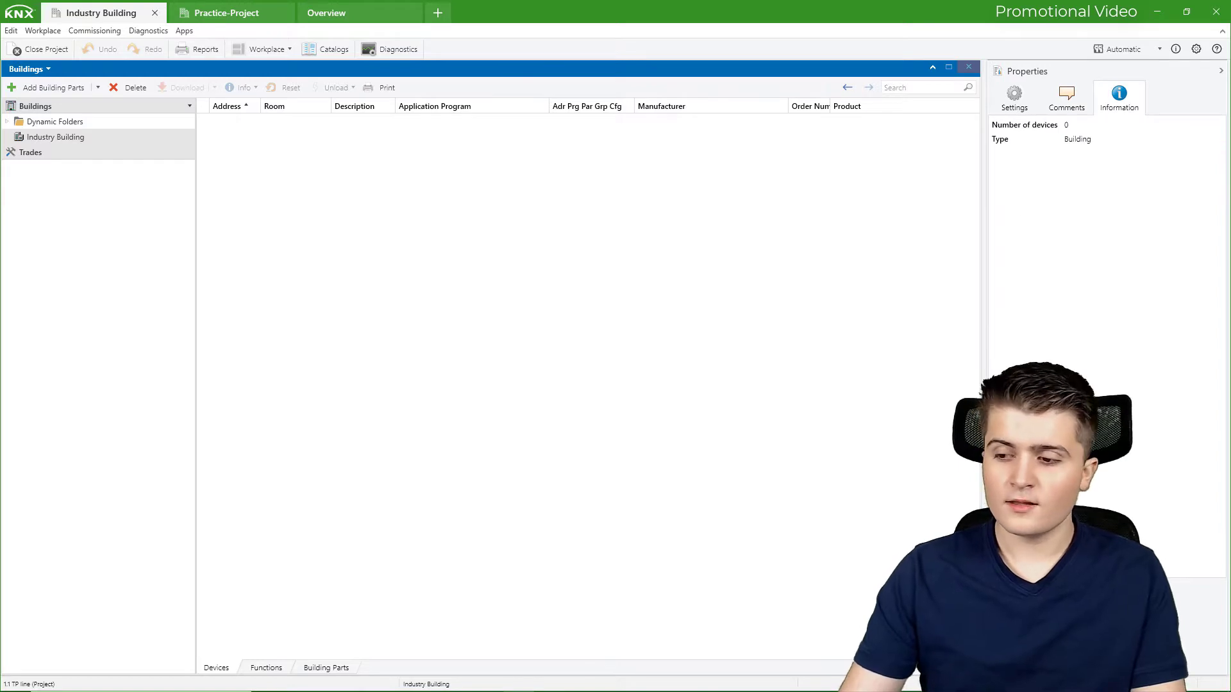
- Browse Find and Replace and the saved Workspaces, then reselect Industry Building's properties
key(ctrl+f)
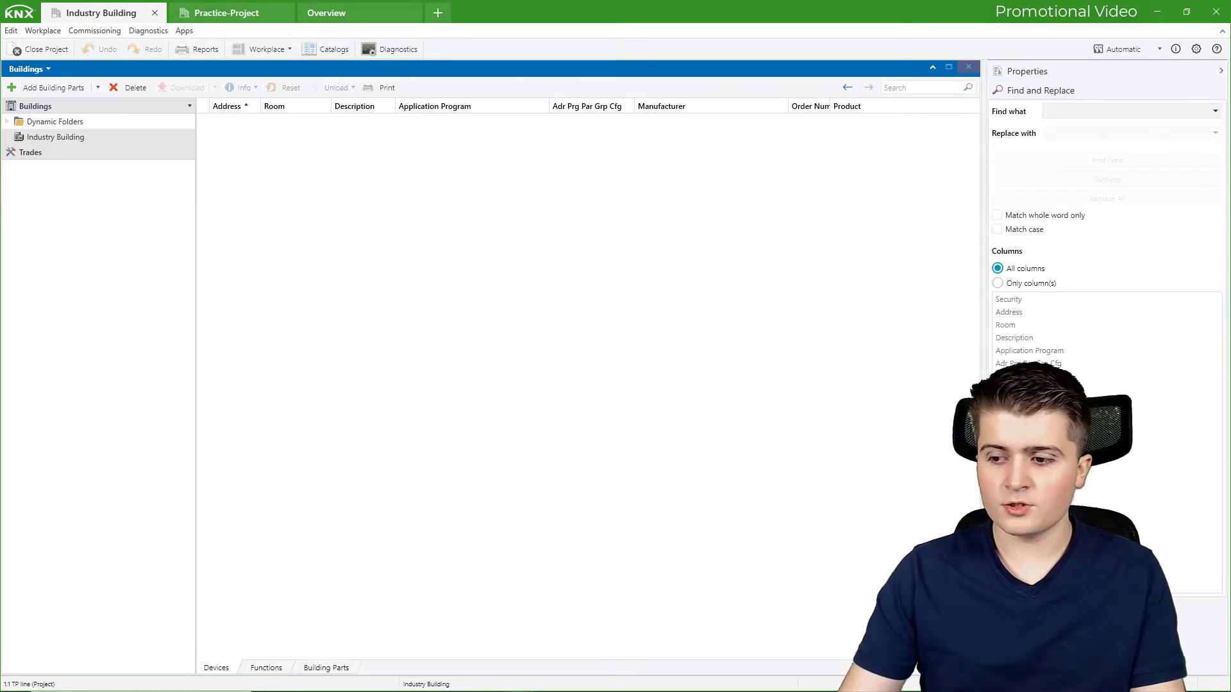
click(1026, 606)
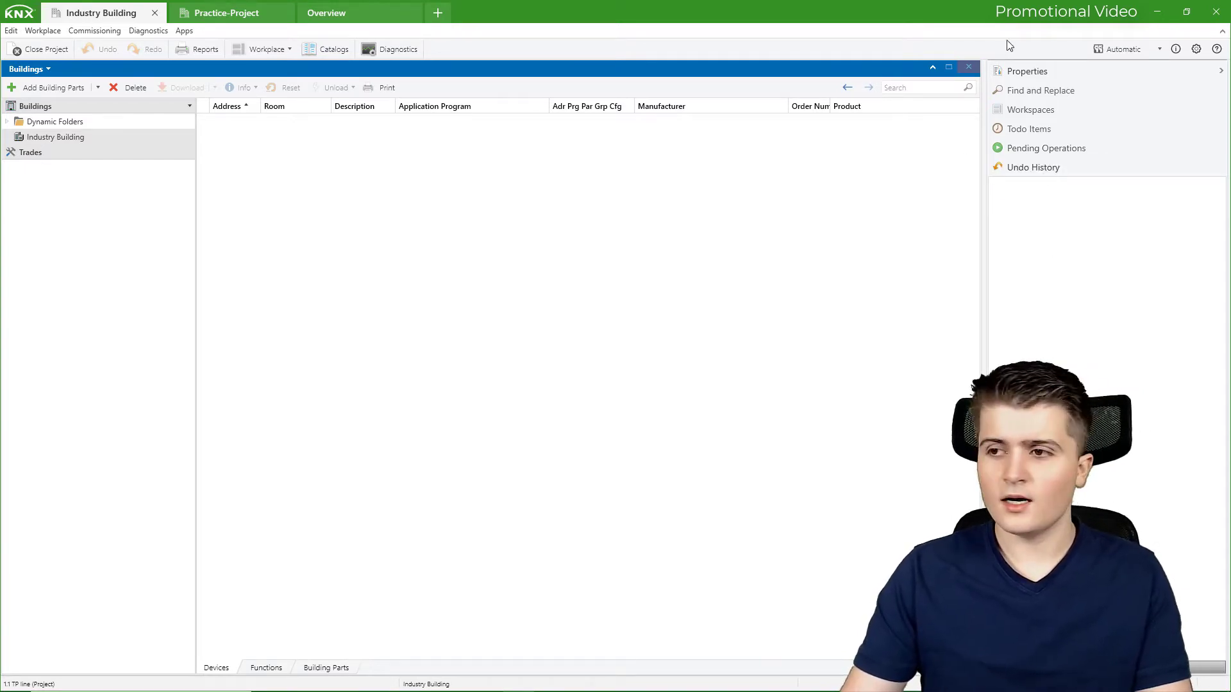
click(1027, 71)
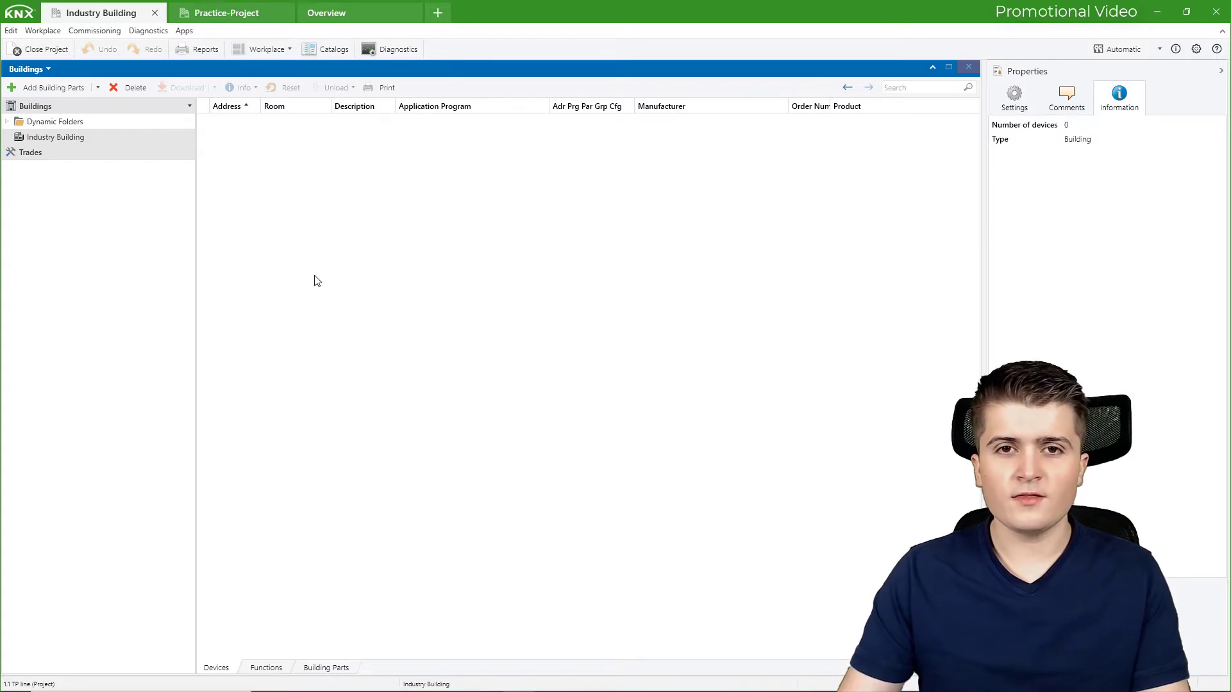
click(83, 136)
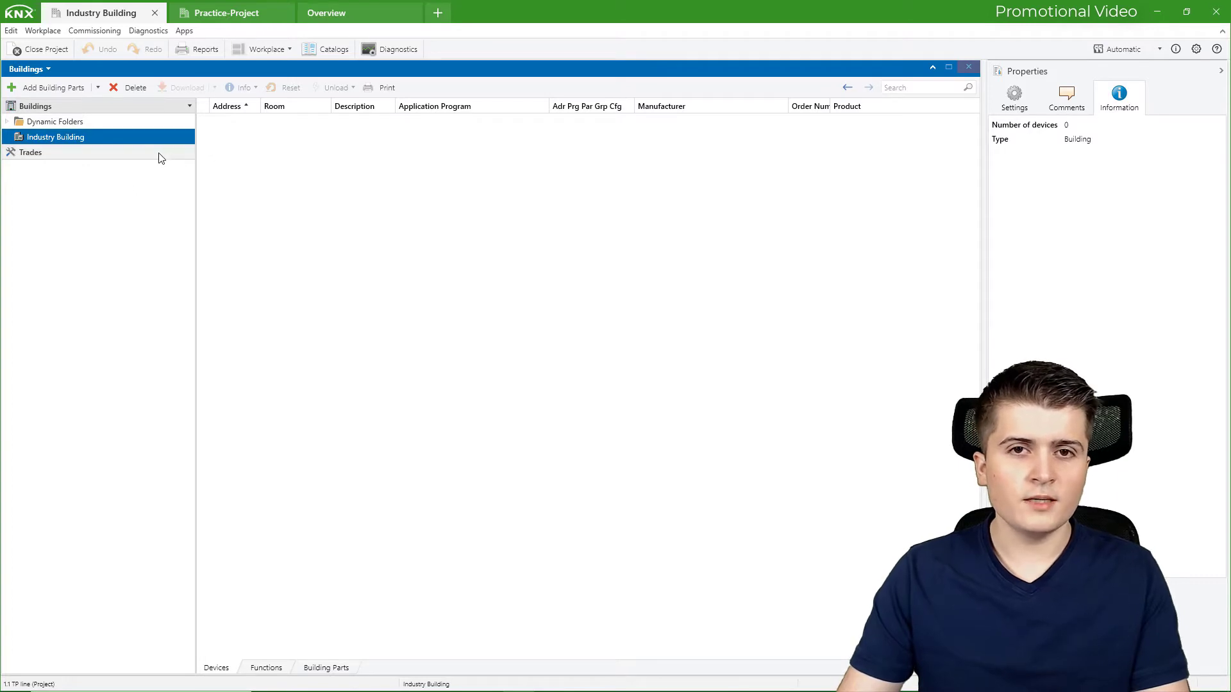
- Add floors 'Groundfloor' and 'Upper floor' to Industry Building and expand it to show them
click(99, 88)
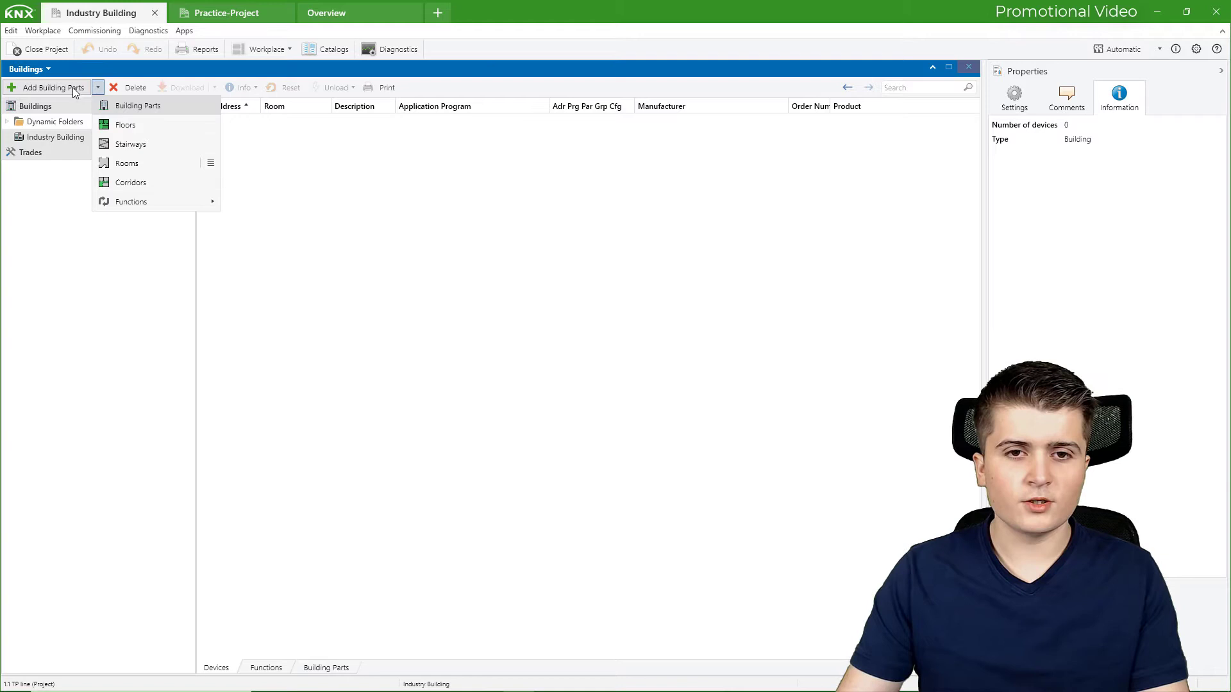
click(126, 125)
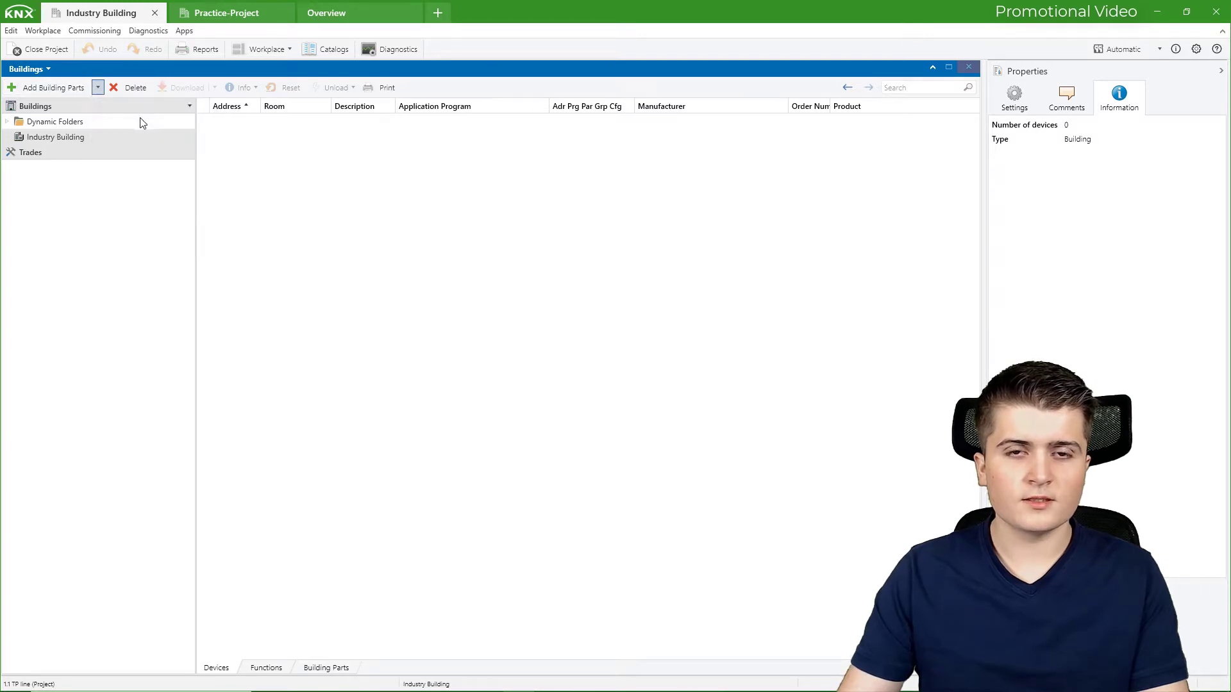
click(547, 365)
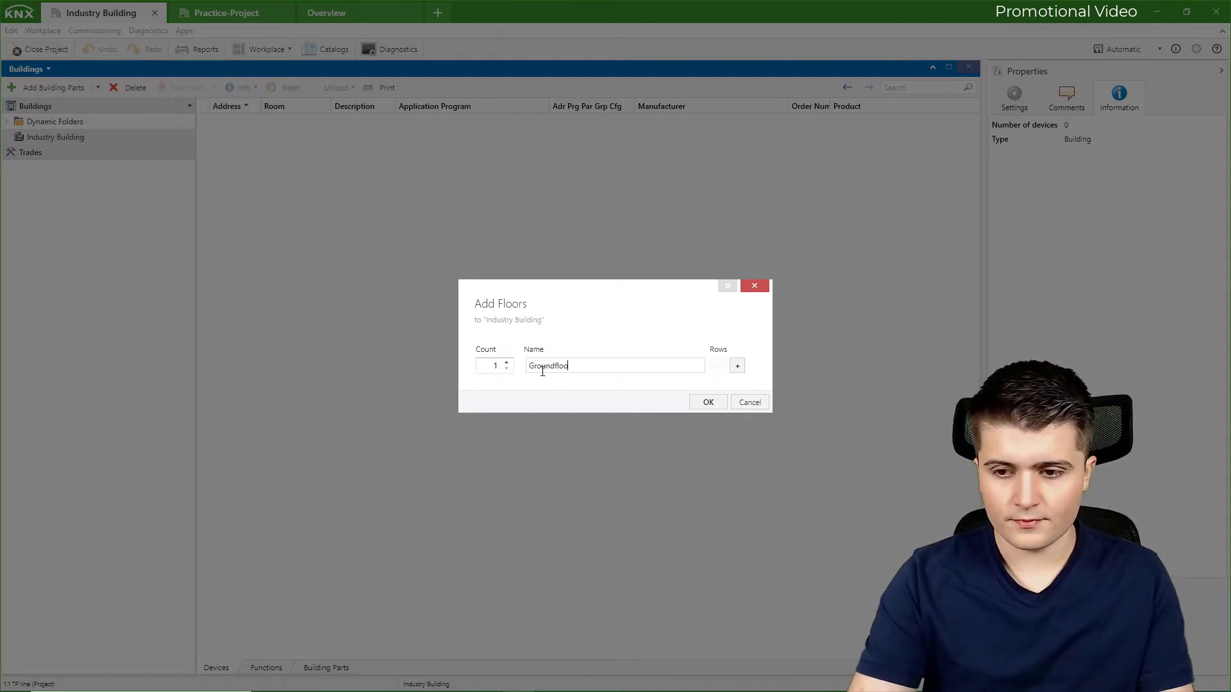
click(737, 366)
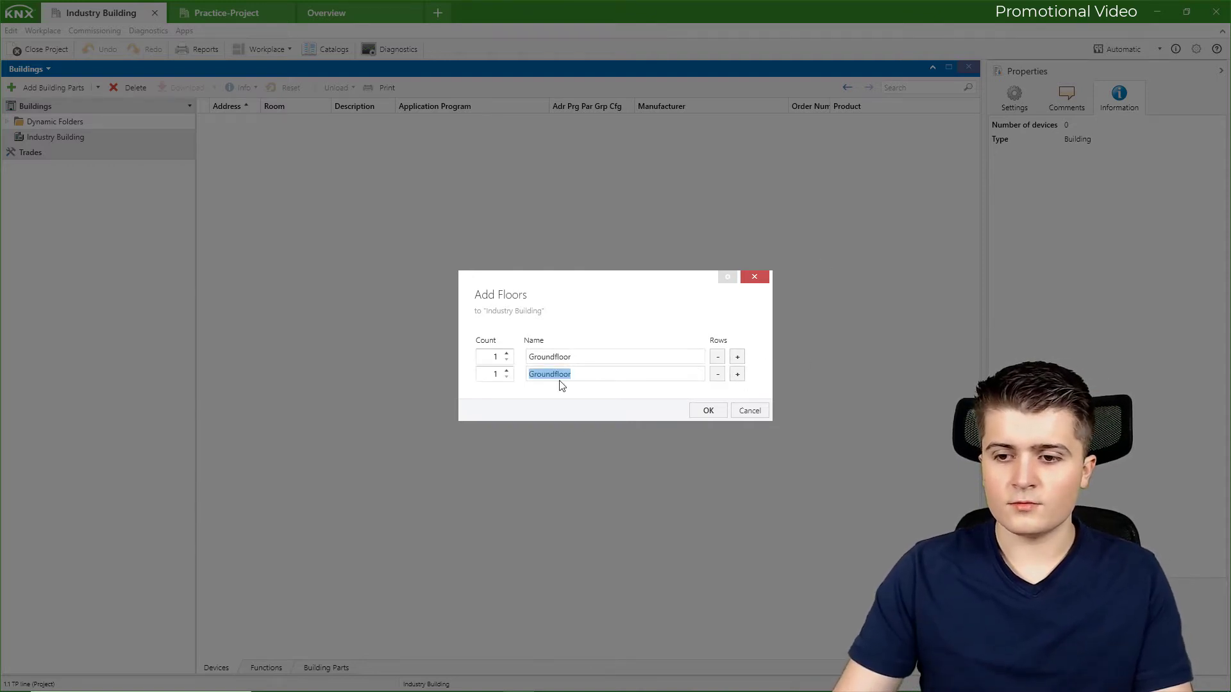
drag(556, 375, 412, 382)
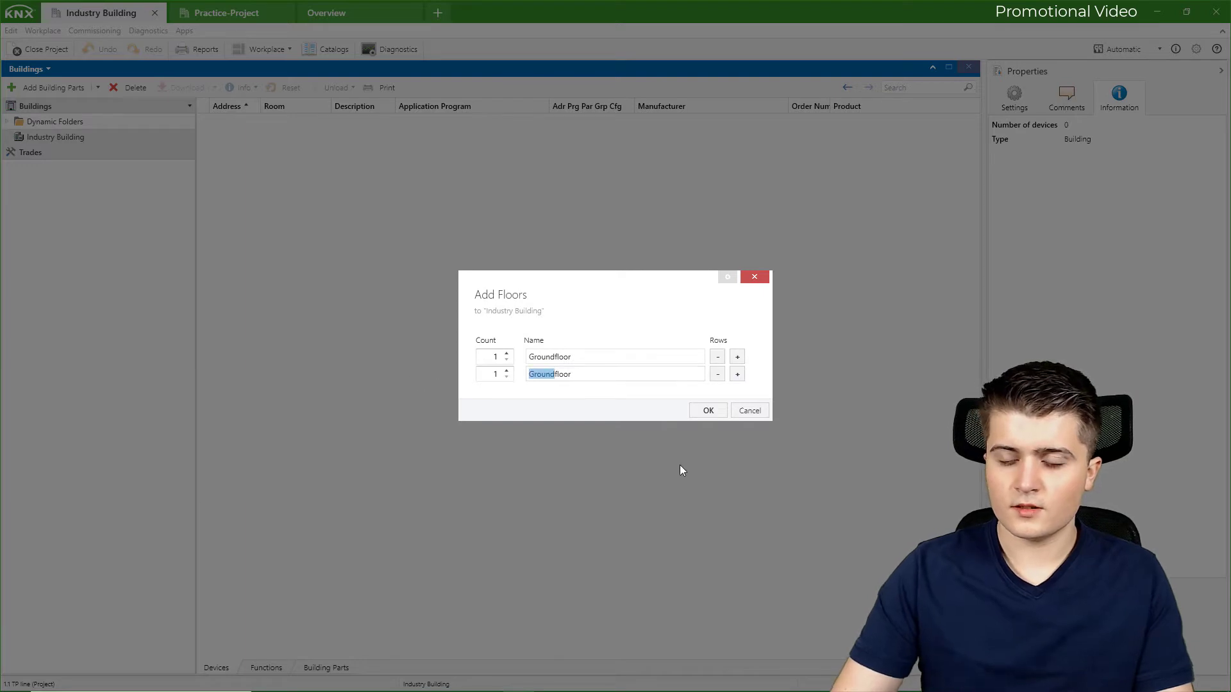
key(BackSpace)
text(Upper)
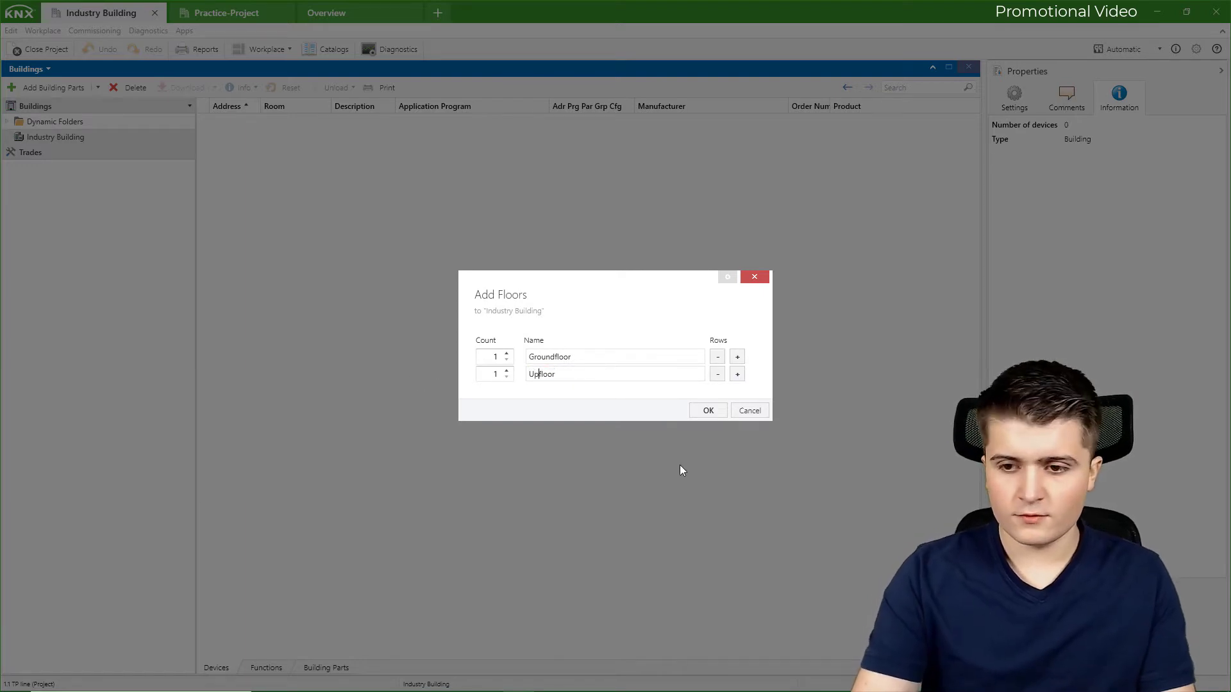
click(706, 411)
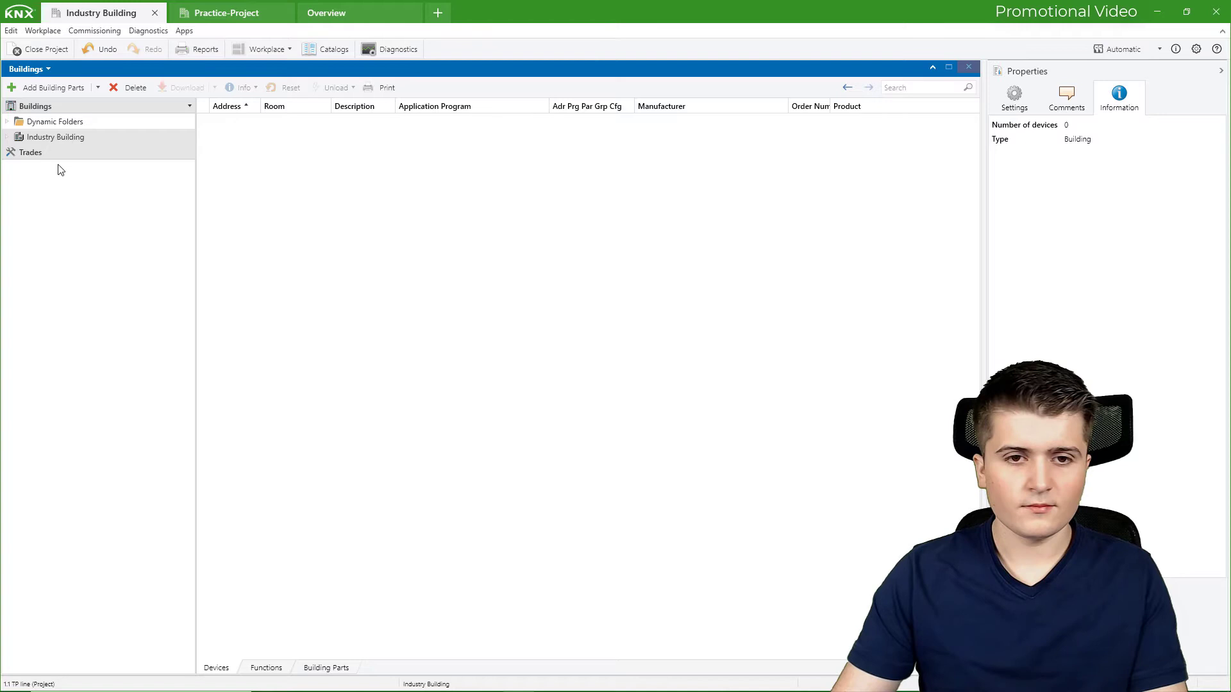
click(7, 137)
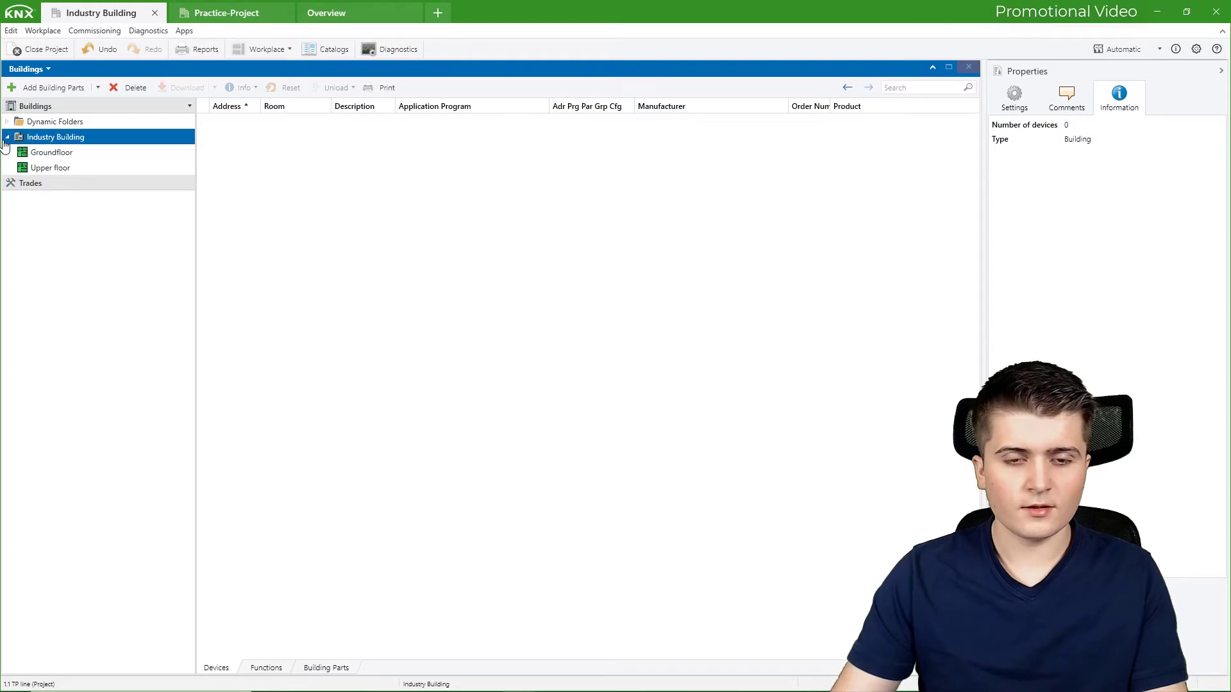
- Create a room 'Teakitchen' with use Kitchen under Groundfloor
click(52, 156)
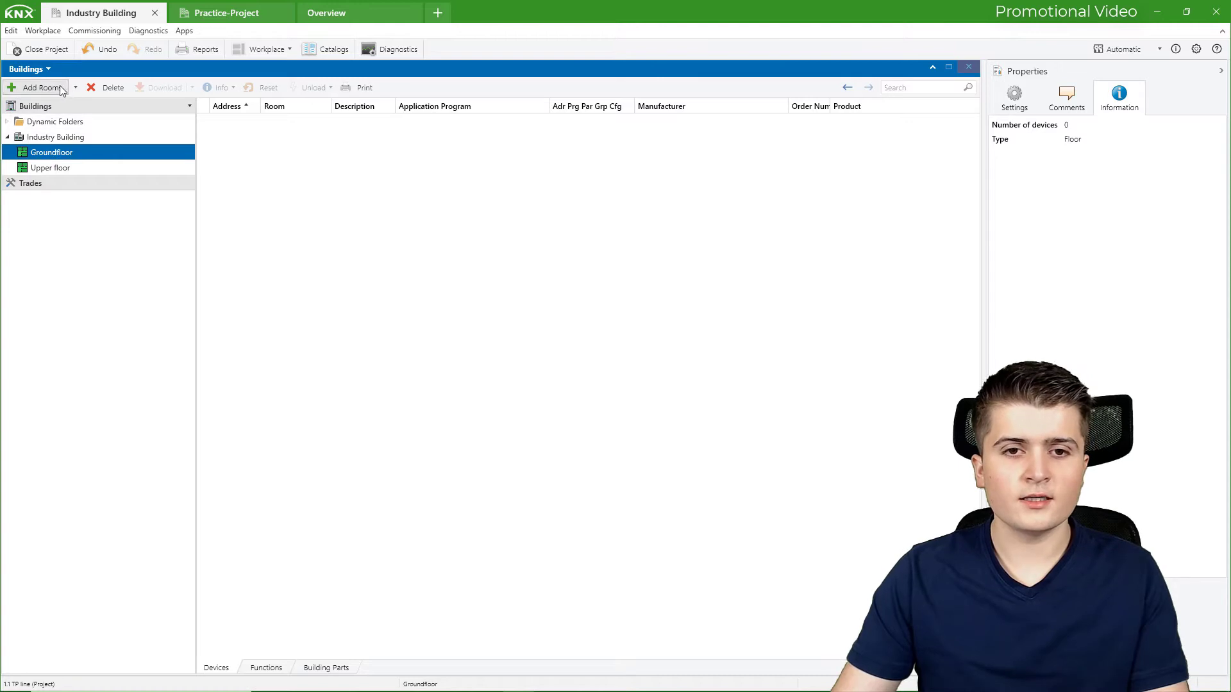
click(40, 88)
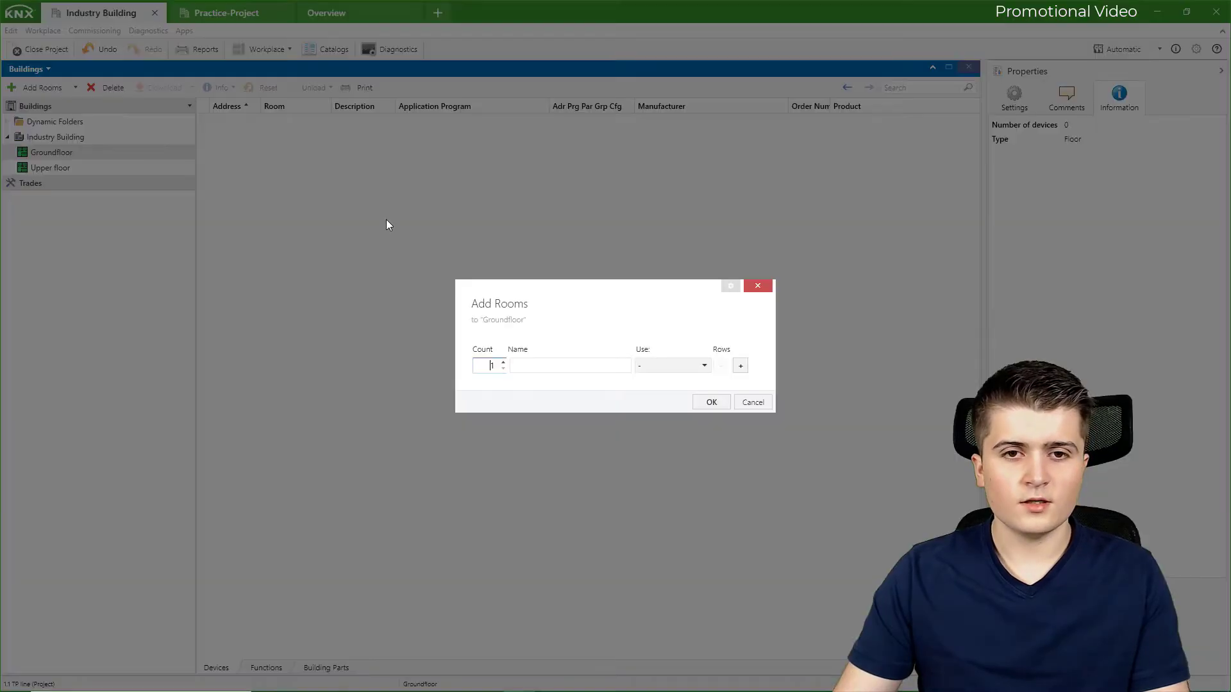
click(571, 370)
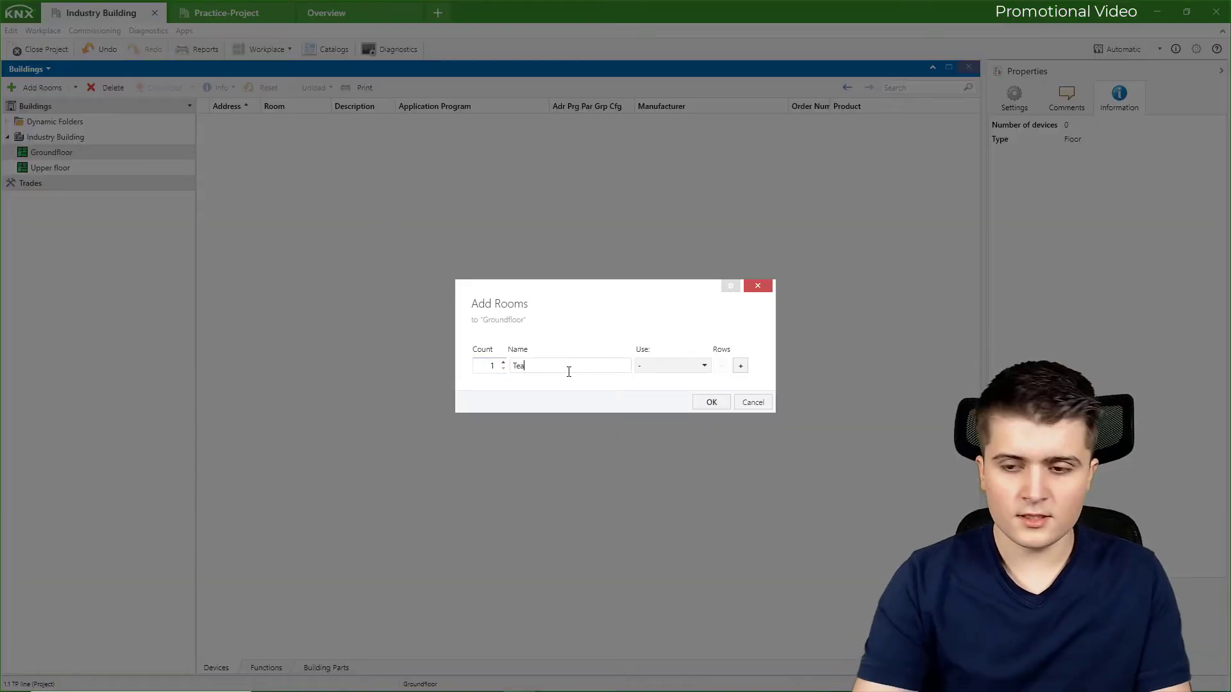
text(Teakitchen)
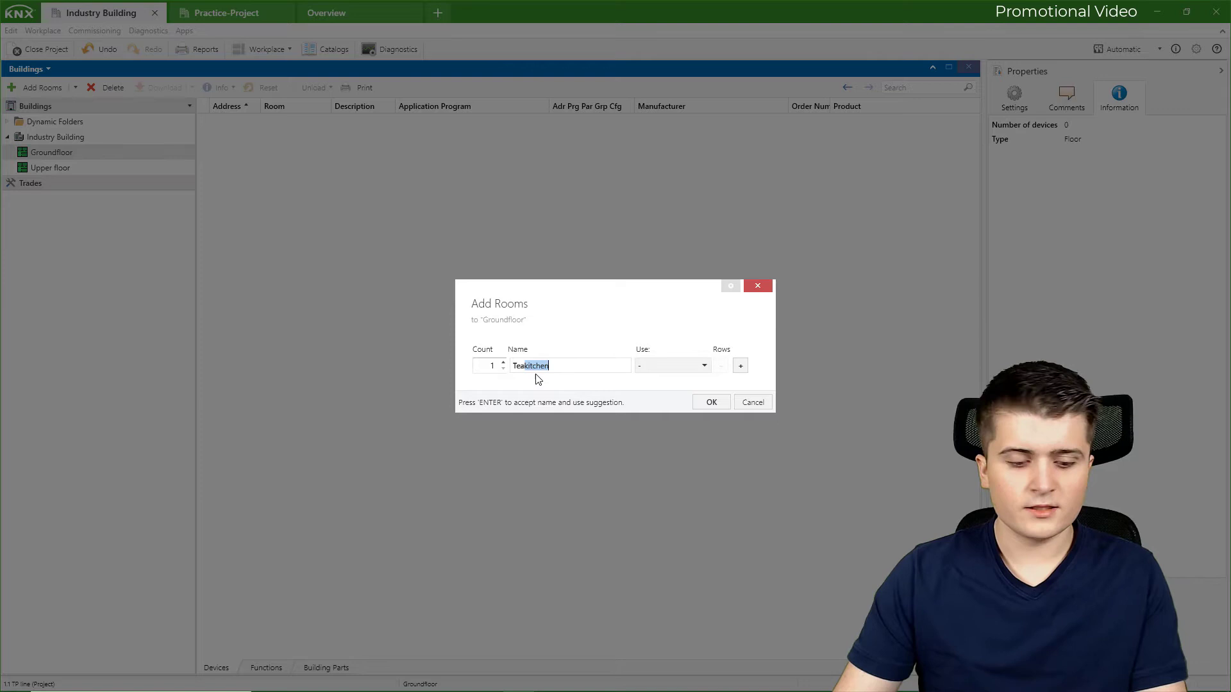
key(Return)
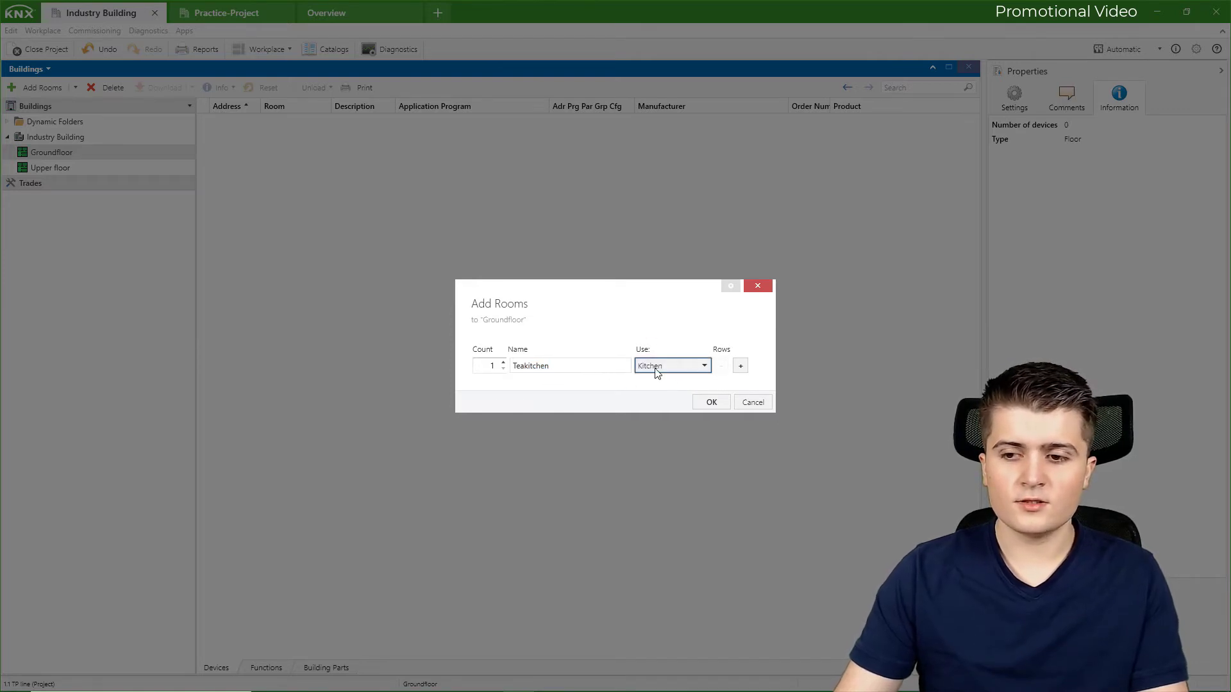
click(683, 363)
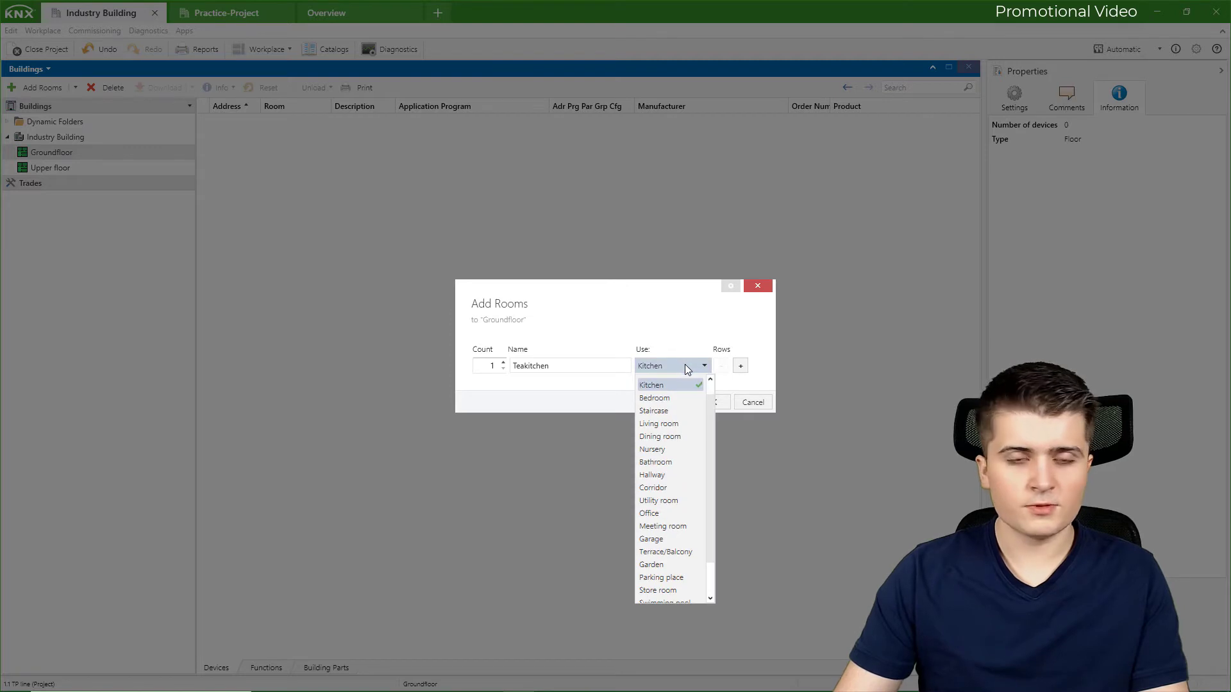
click(686, 336)
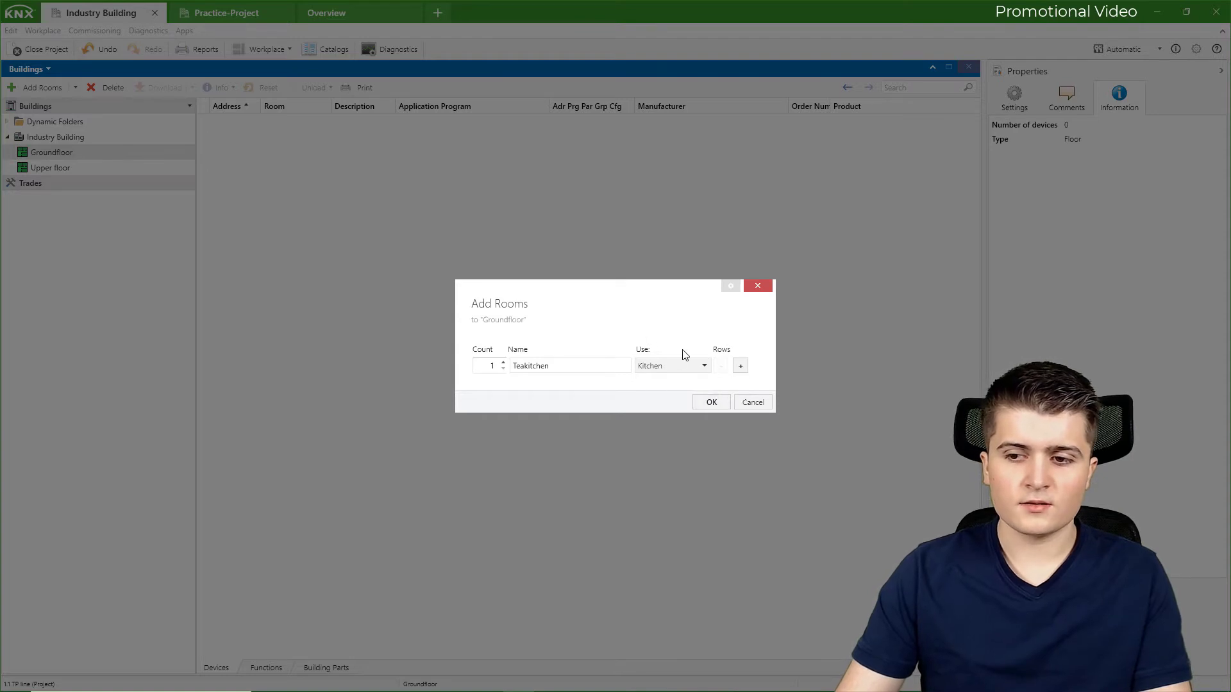
click(661, 364)
click(685, 380)
click(711, 402)
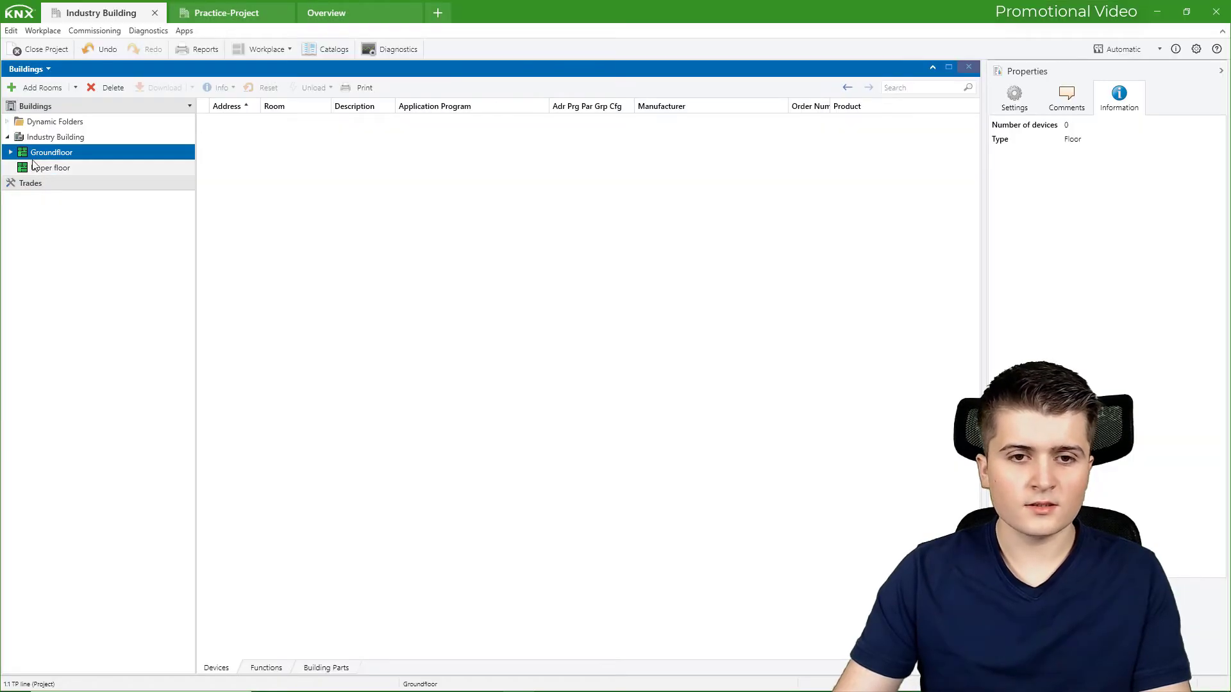
click(11, 152)
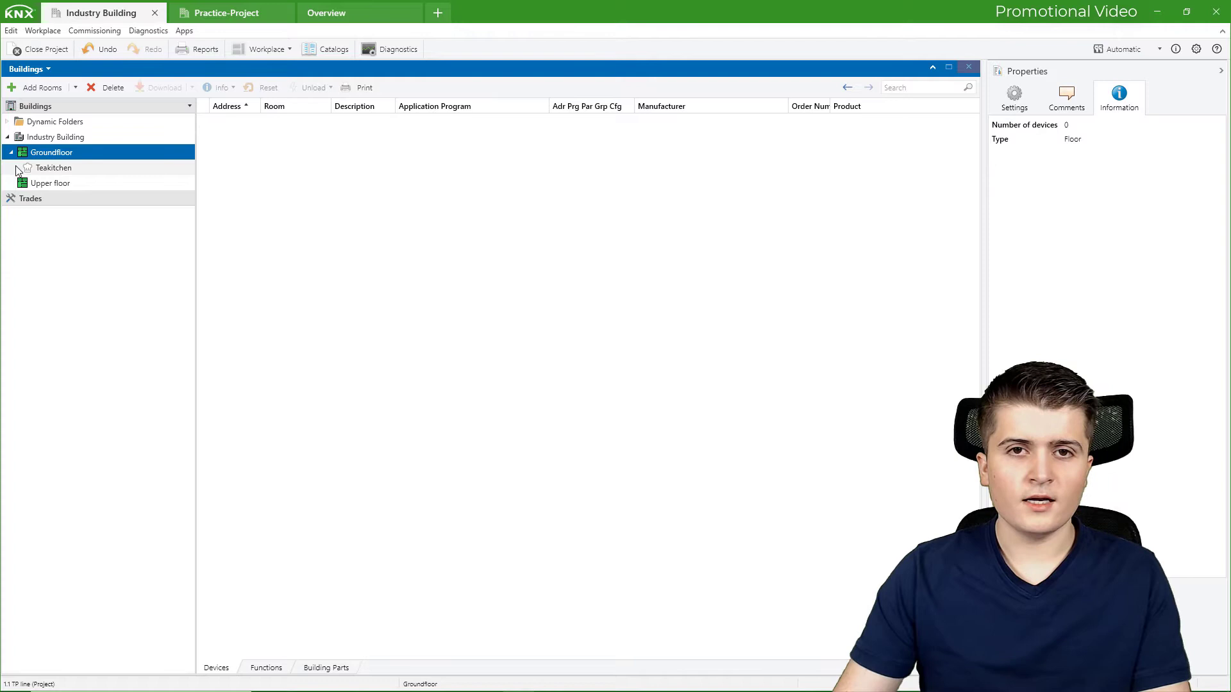
- In Teakitchen's properties, switch its use to Bedroom and back to Kitchen
click(42, 169)
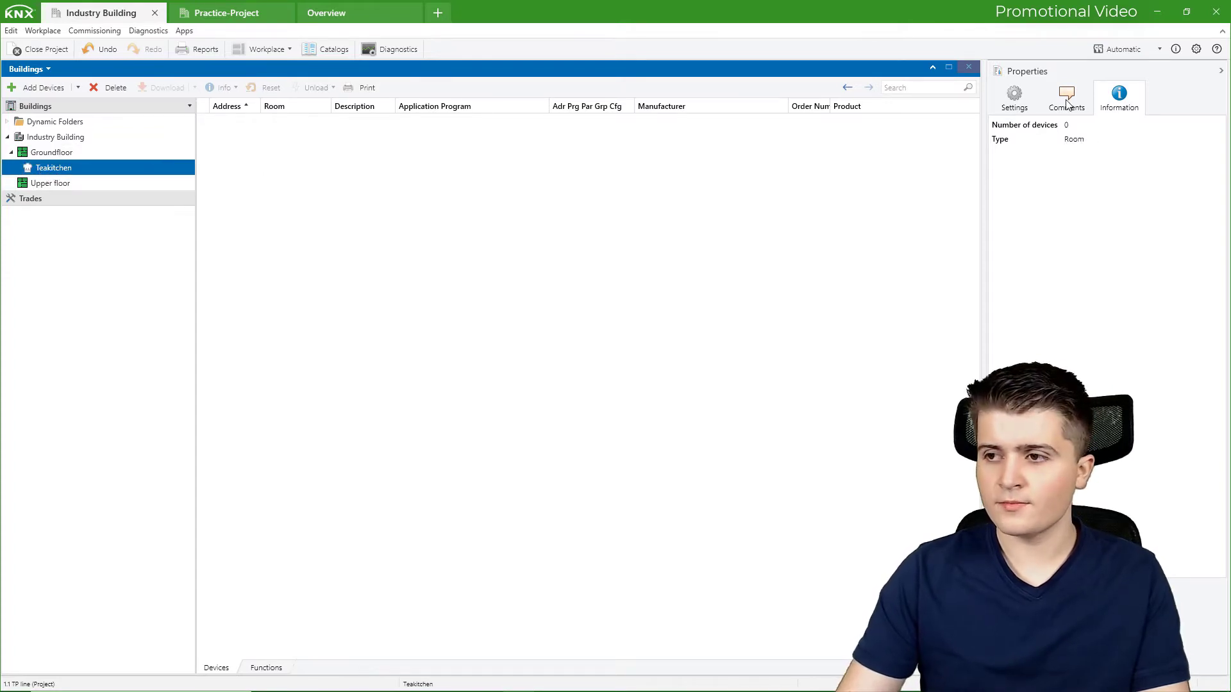
click(1024, 102)
click(1012, 171)
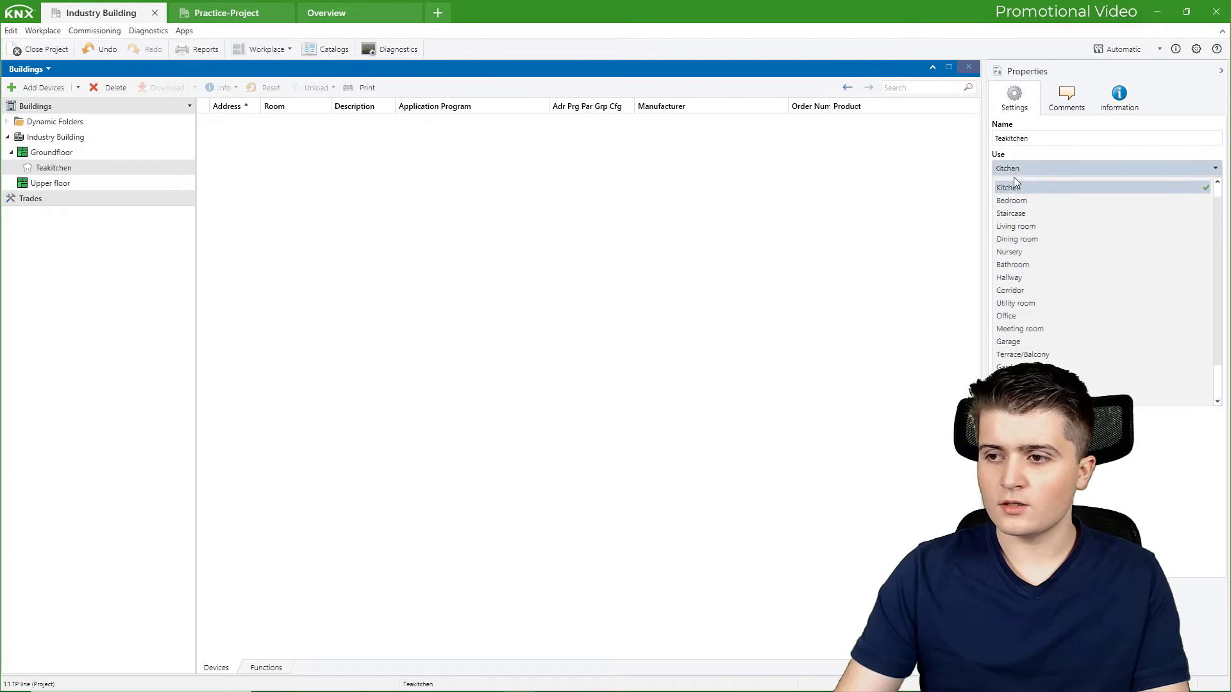
click(1020, 213)
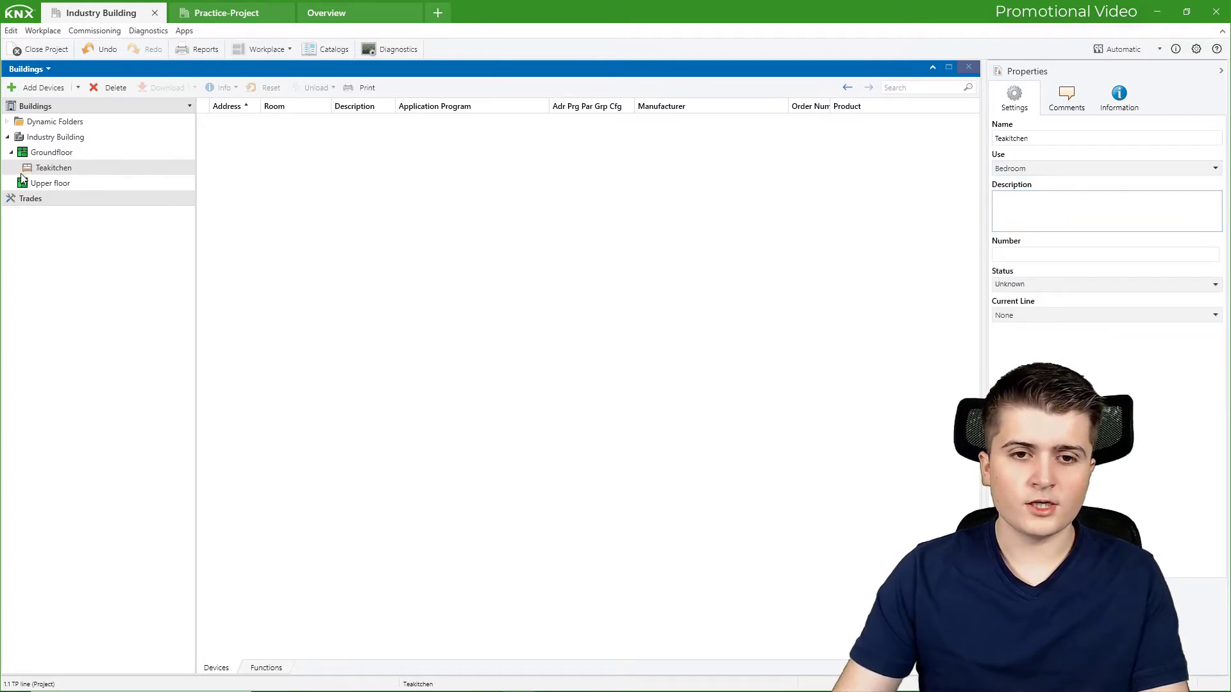
click(1025, 169)
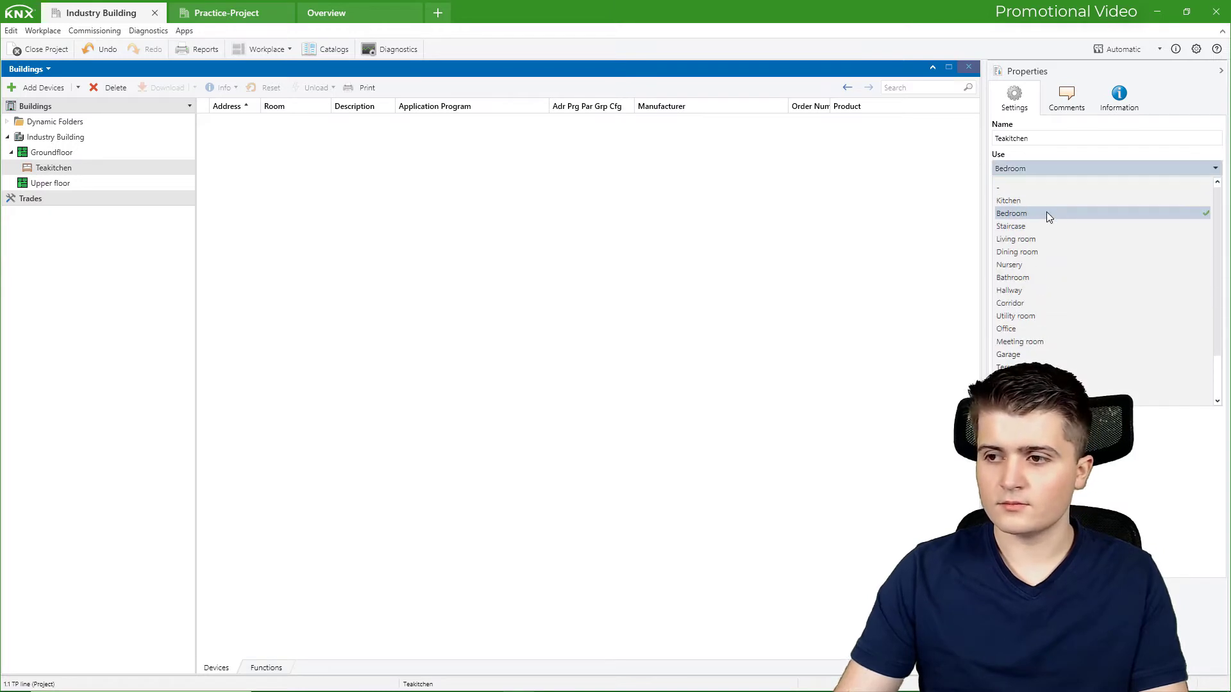
click(1033, 211)
- Add an 'Office' room with use Office under Groundfloor
click(52, 152)
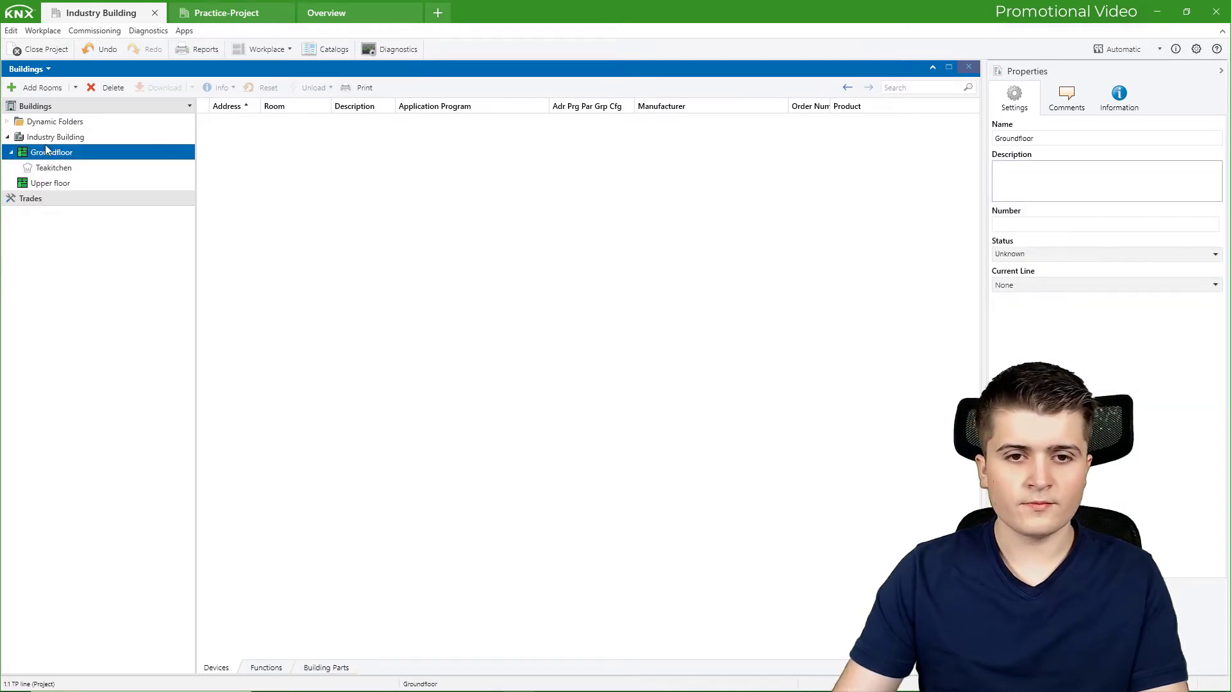
click(40, 87)
text(Office)
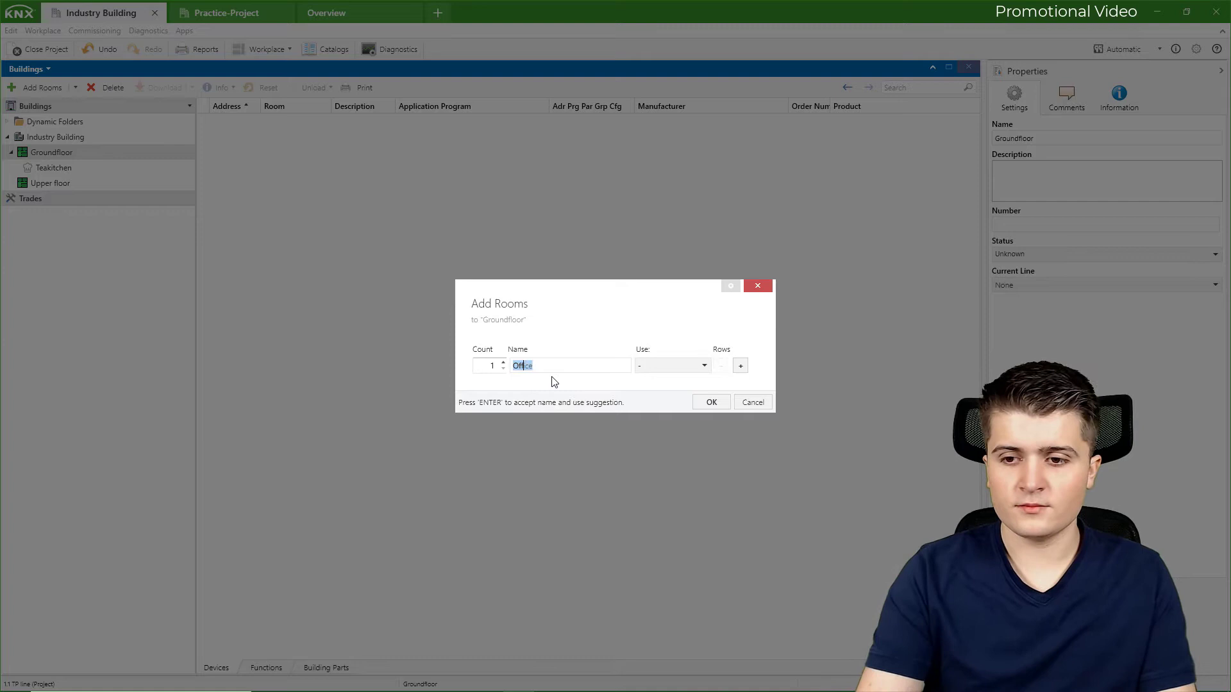
key(Return)
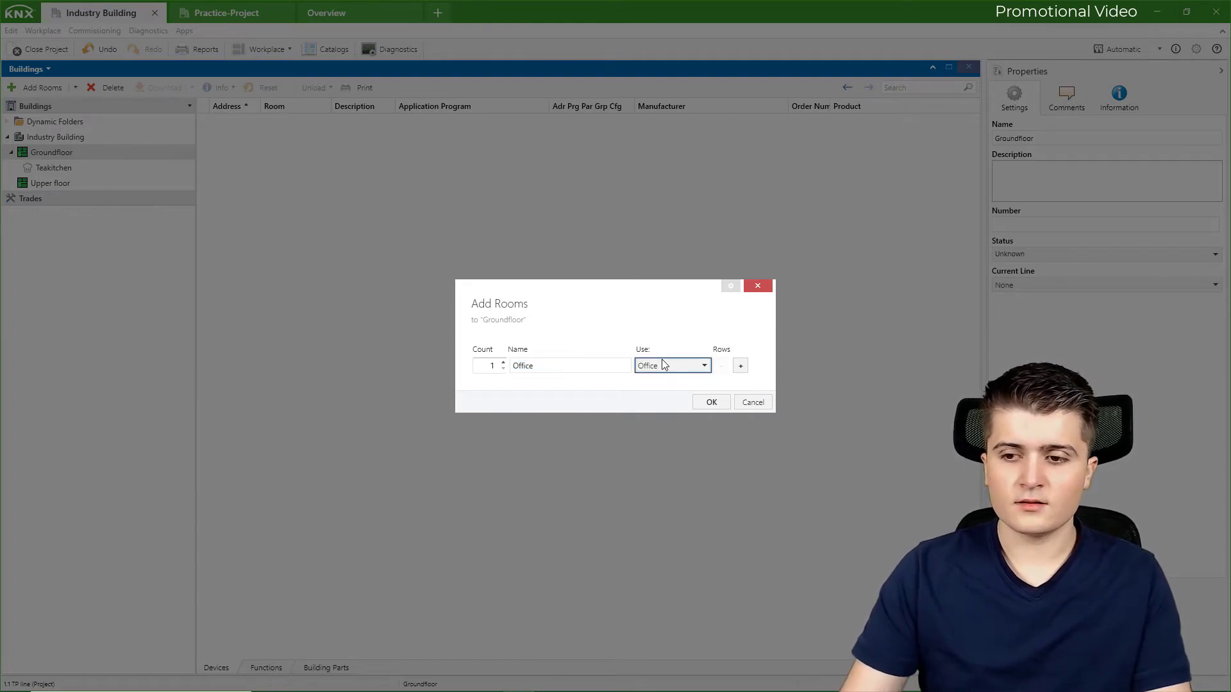
click(712, 402)
click(52, 168)
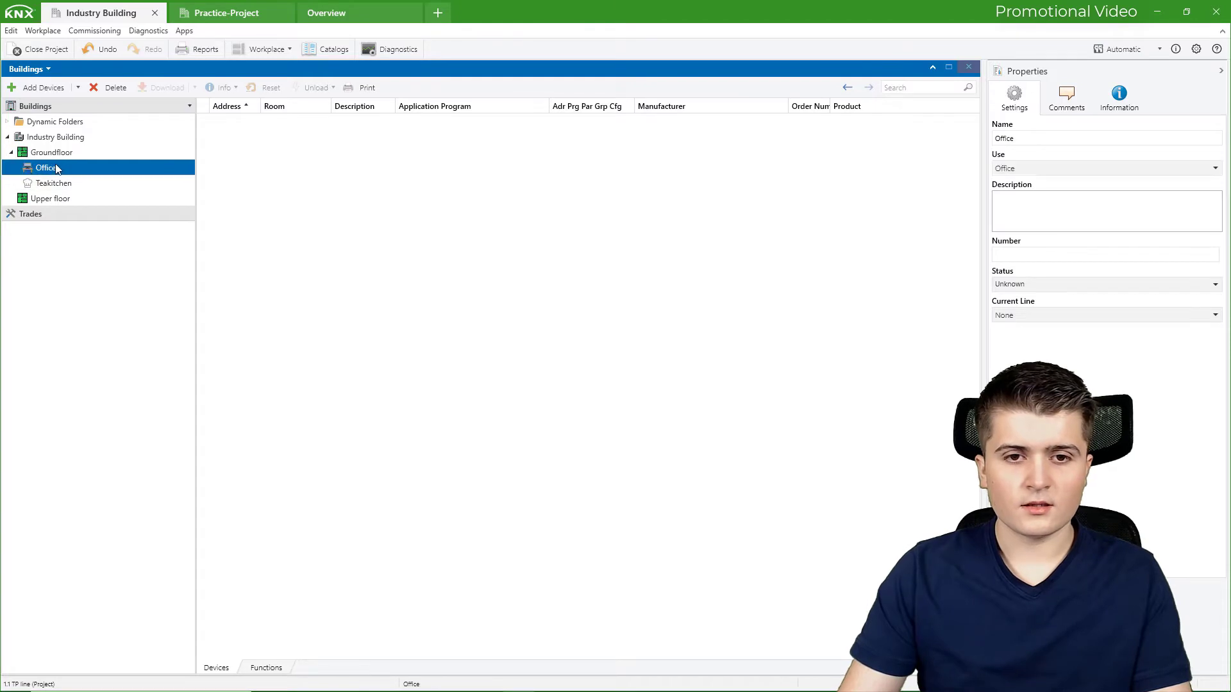
- Add a 'Toilet' room with use Bathroom under Upper floor, then hide the Properties pane
click(48, 199)
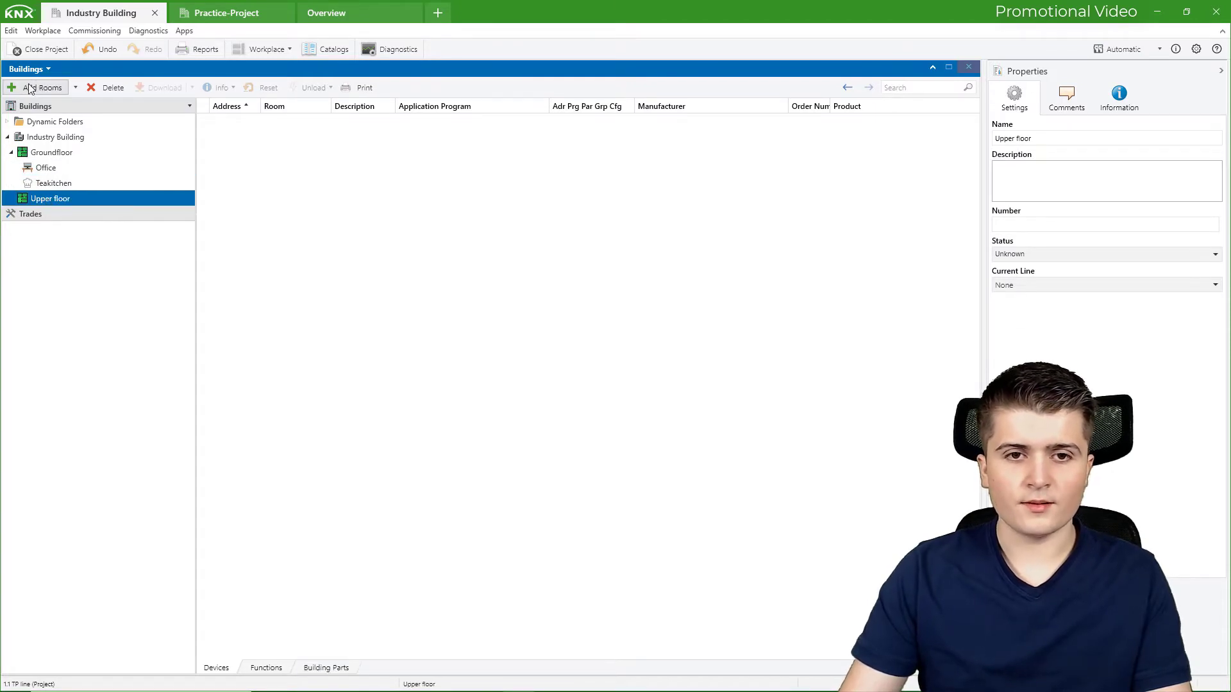
click(40, 88)
click(567, 365)
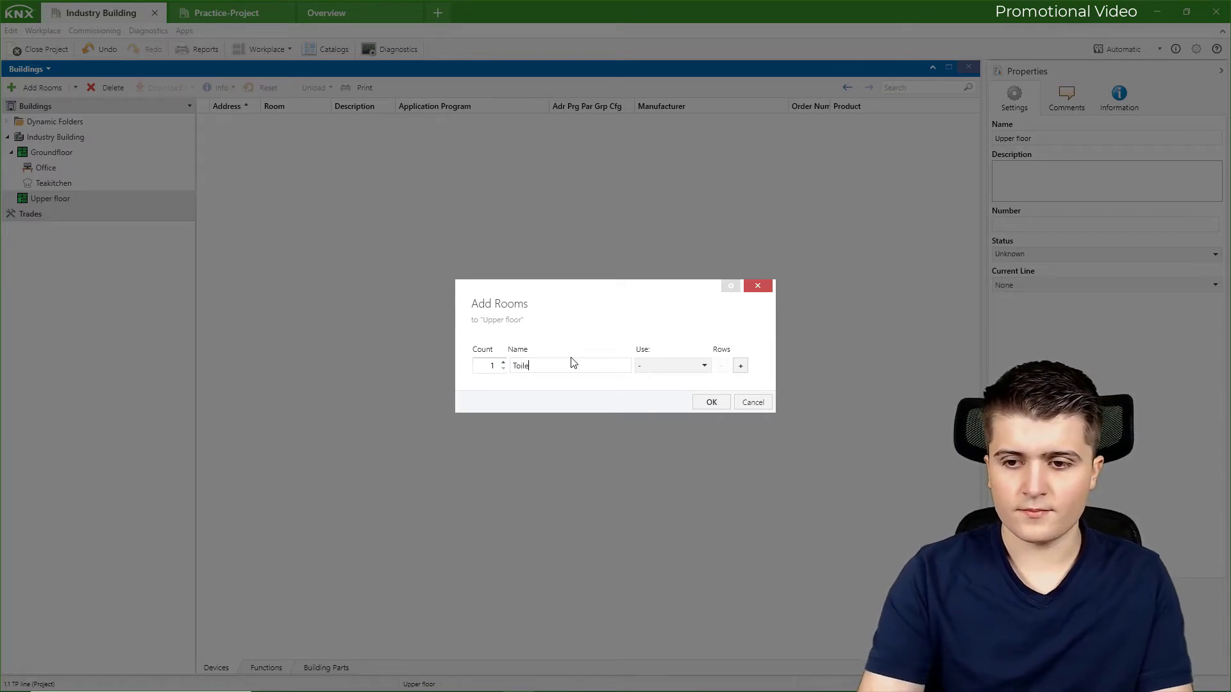
click(655, 368)
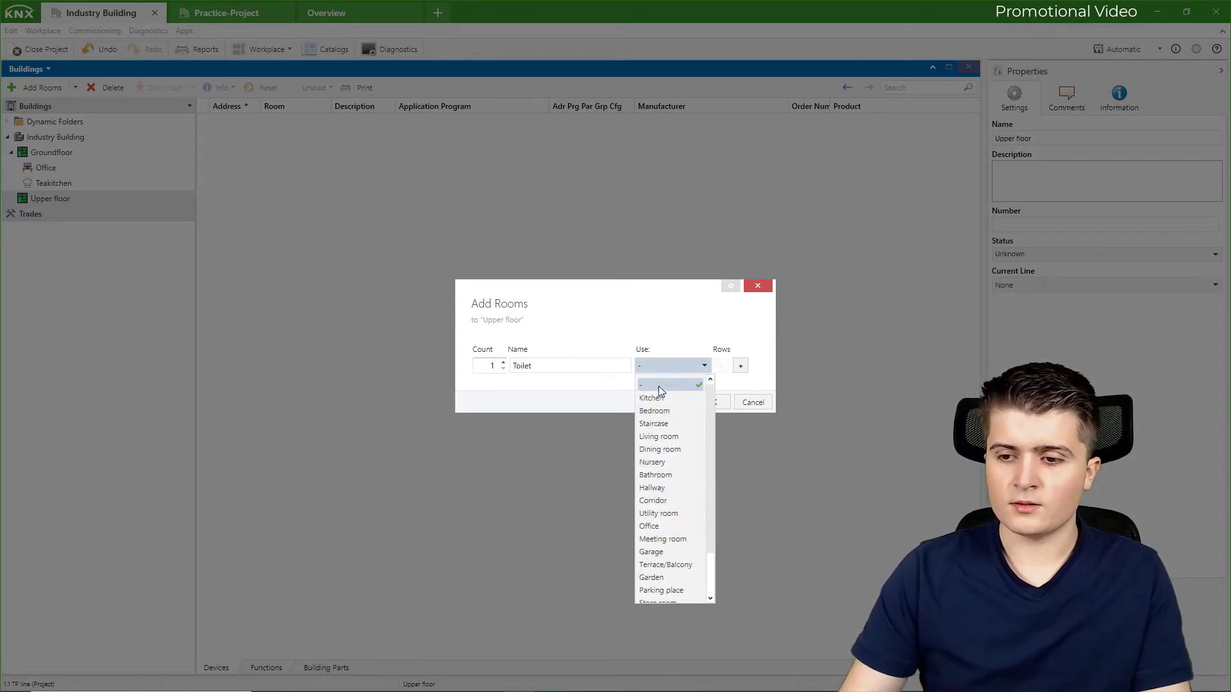
click(676, 479)
click(709, 400)
click(11, 198)
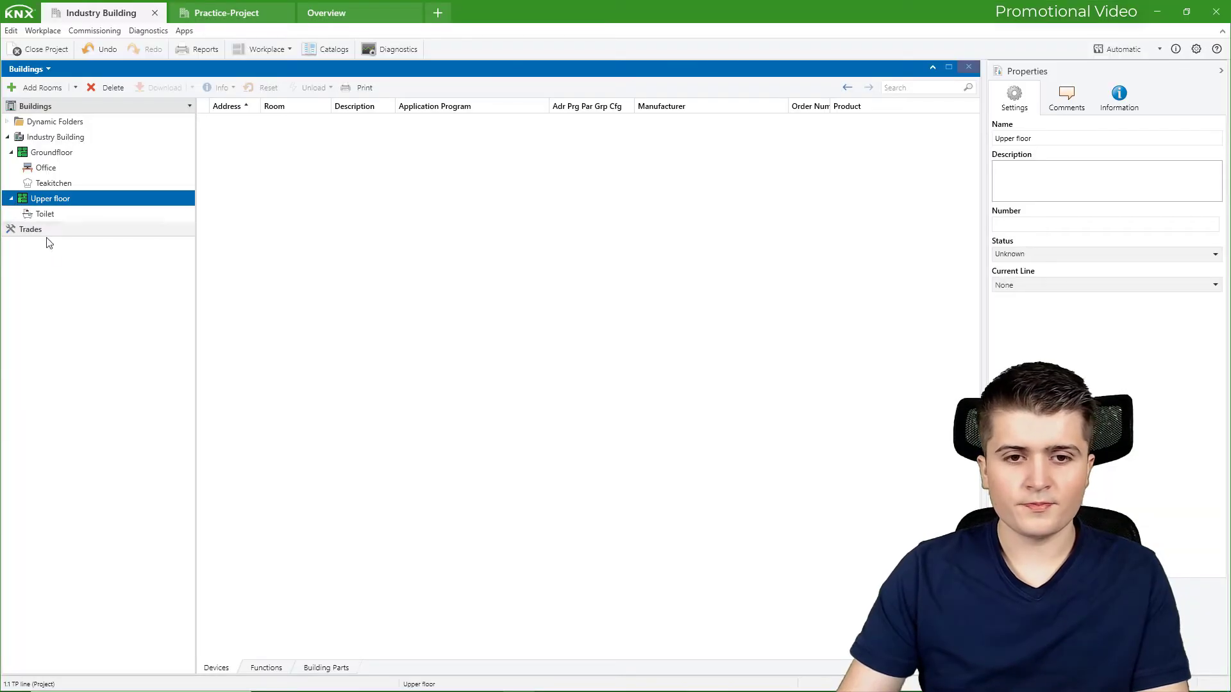
click(50, 212)
click(64, 185)
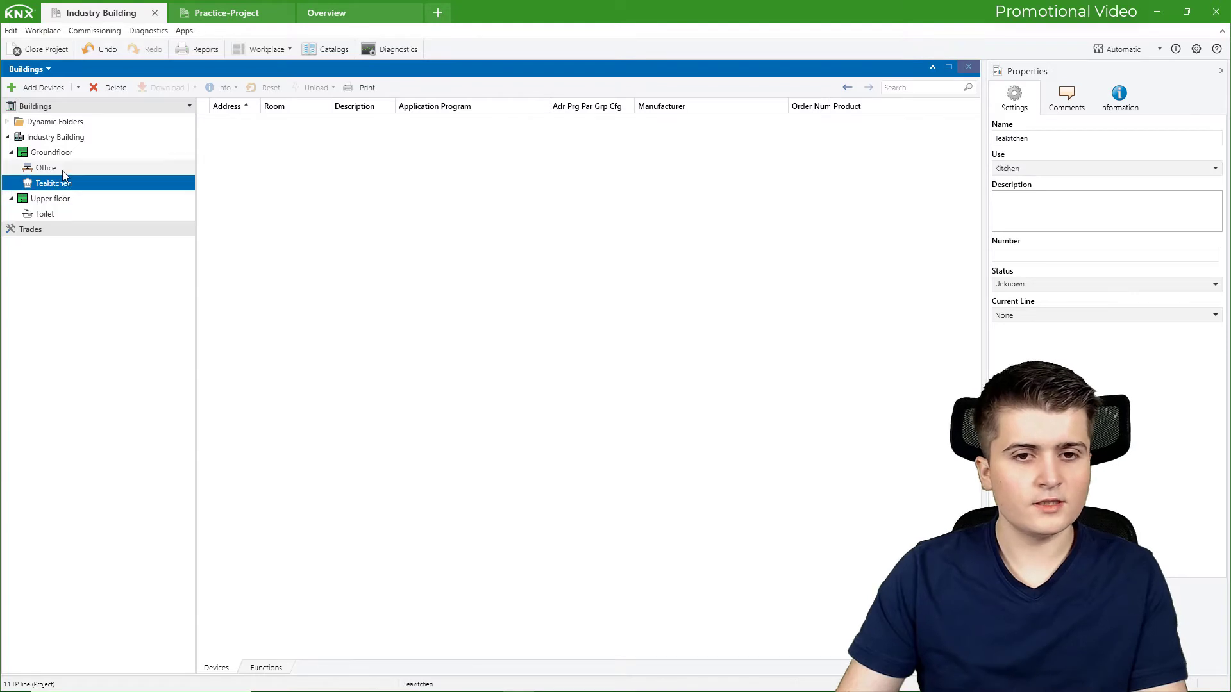
click(63, 169)
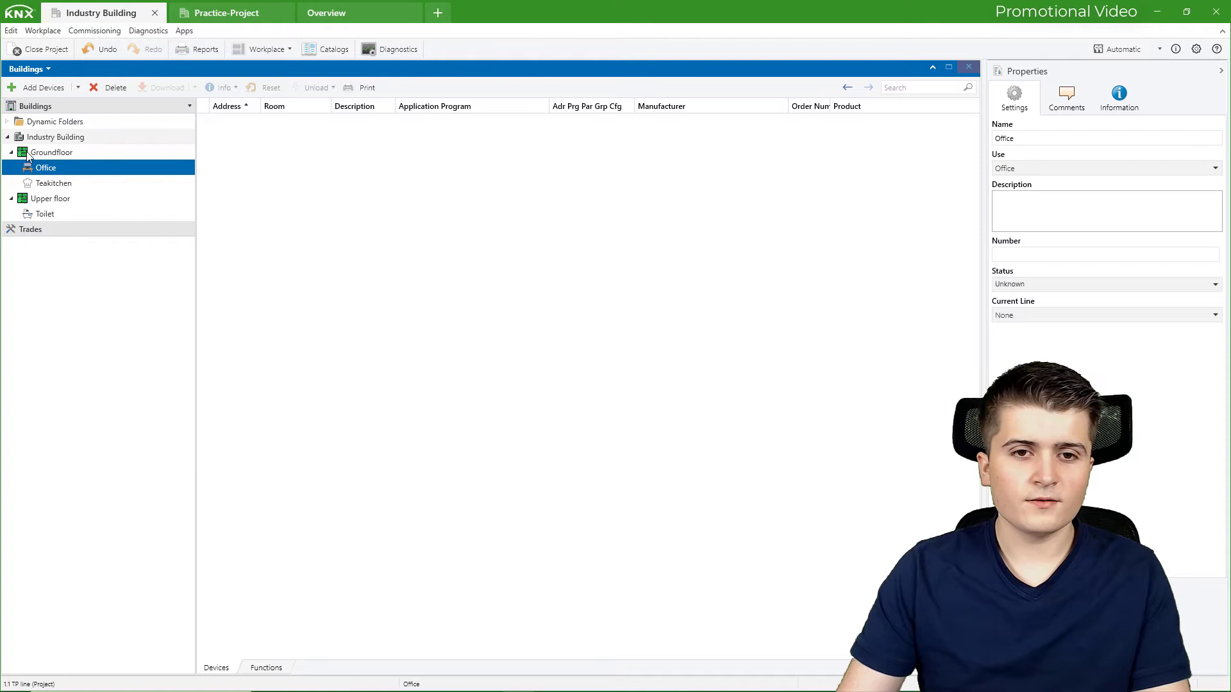
click(1221, 70)
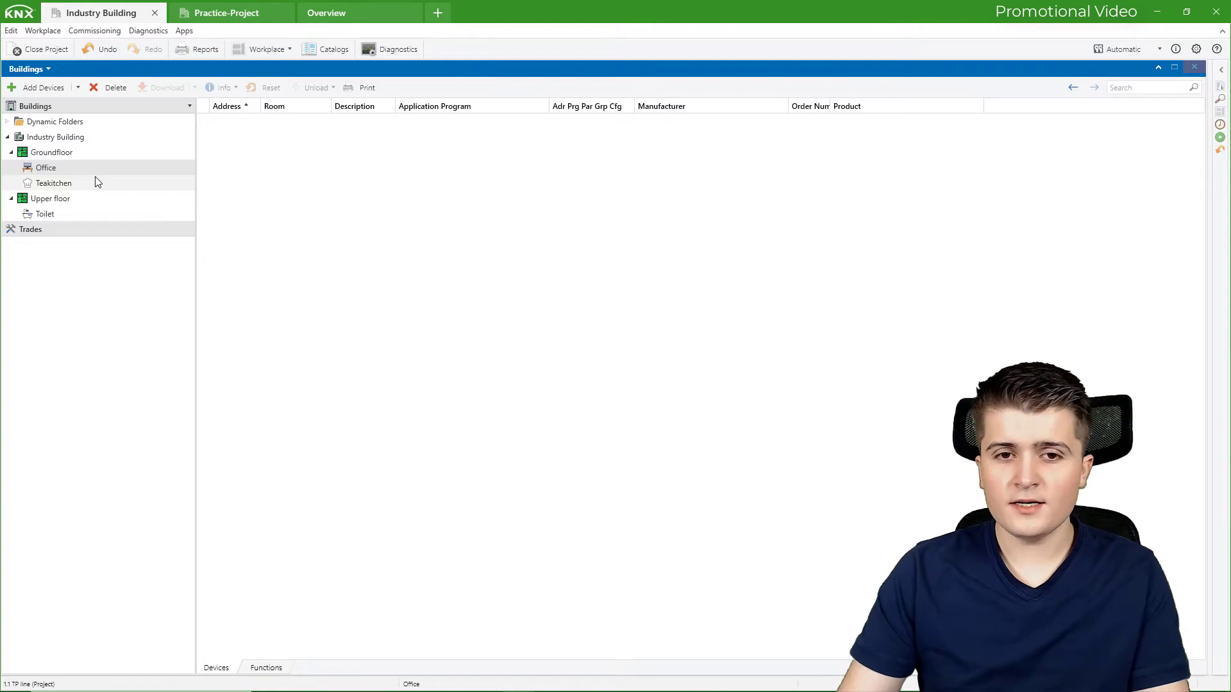
- Try a Topology view split below Buildings, close it, and switch the panel to Topology
click(266, 54)
mouse_move(296, 114)
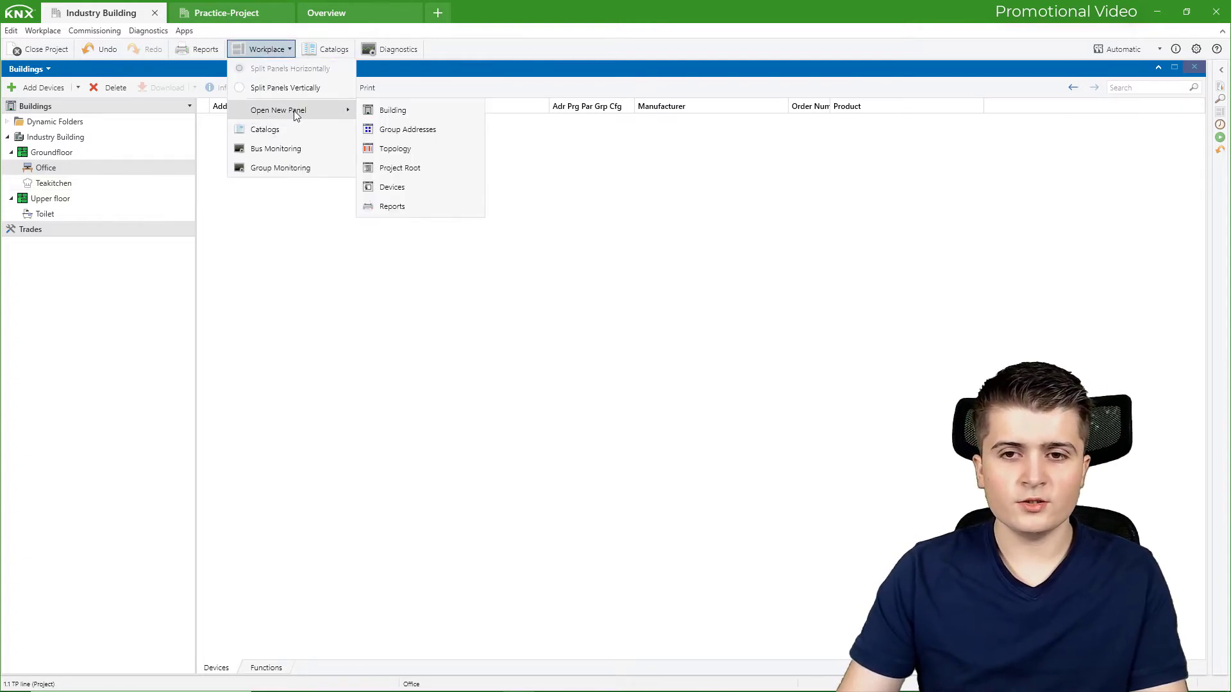
click(392, 149)
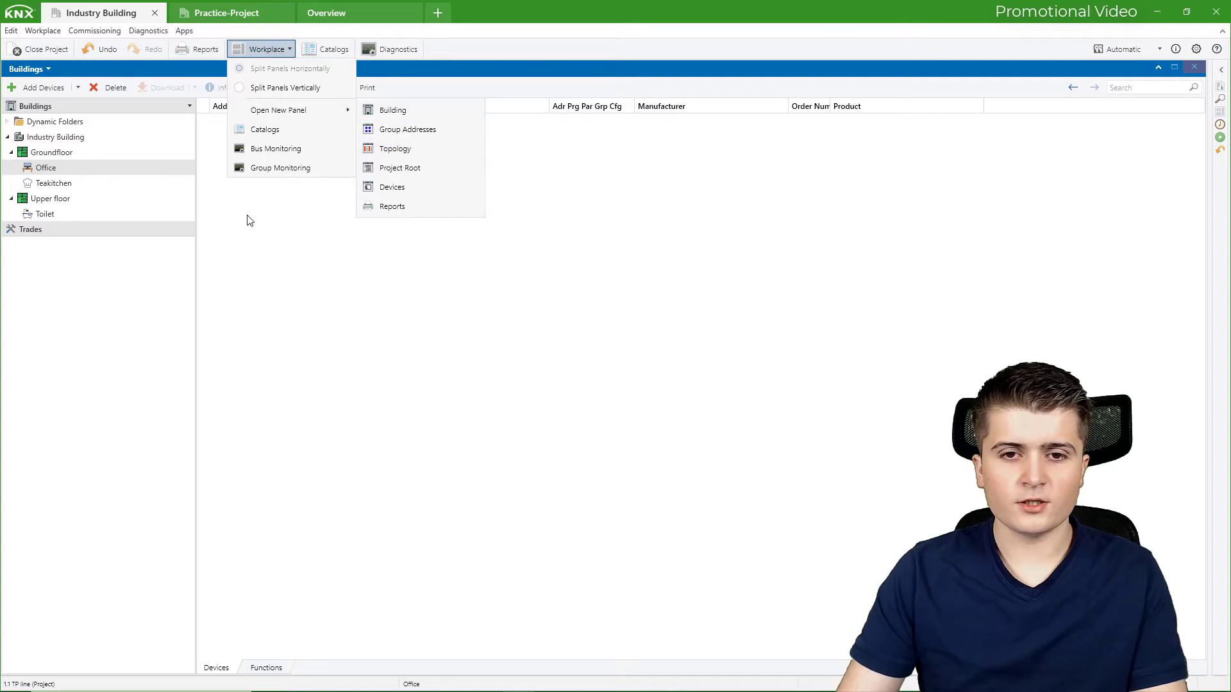
click(271, 53)
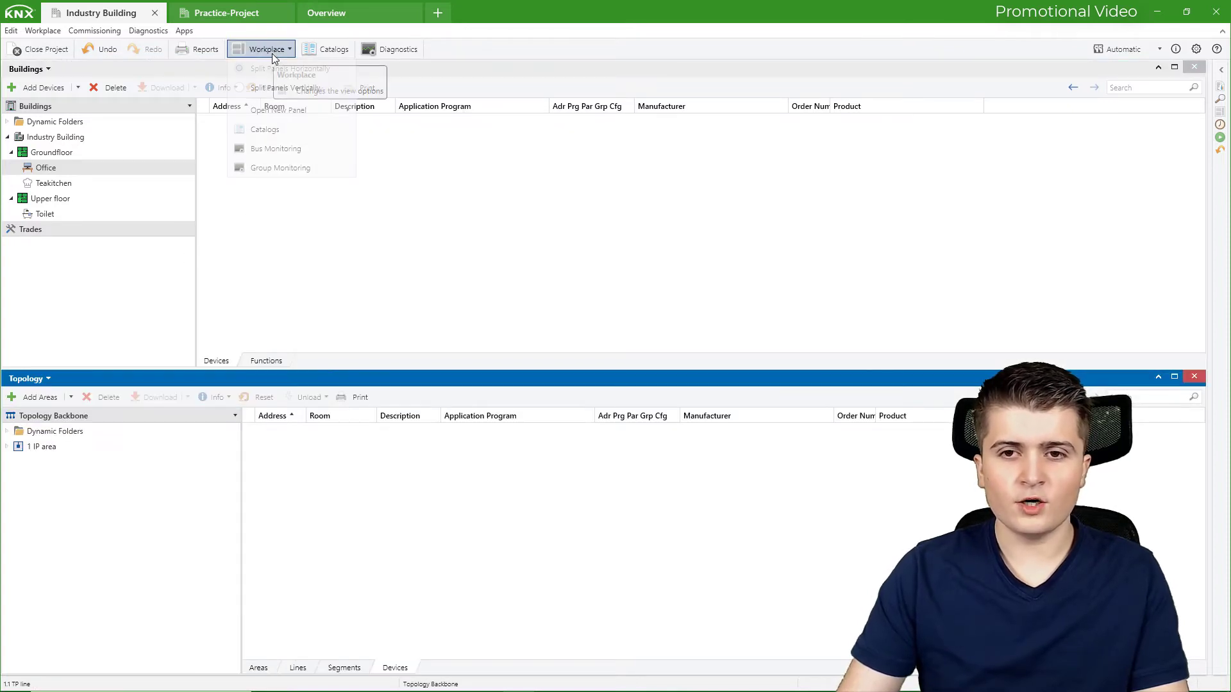
click(182, 241)
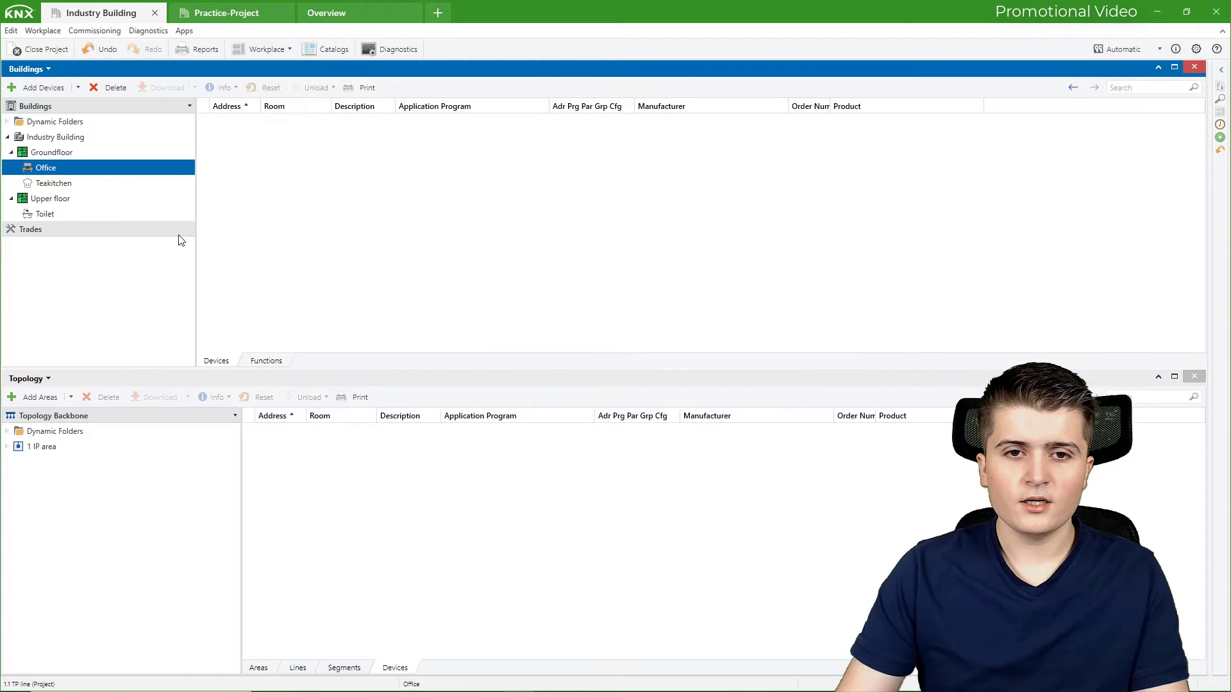
click(140, 377)
click(265, 151)
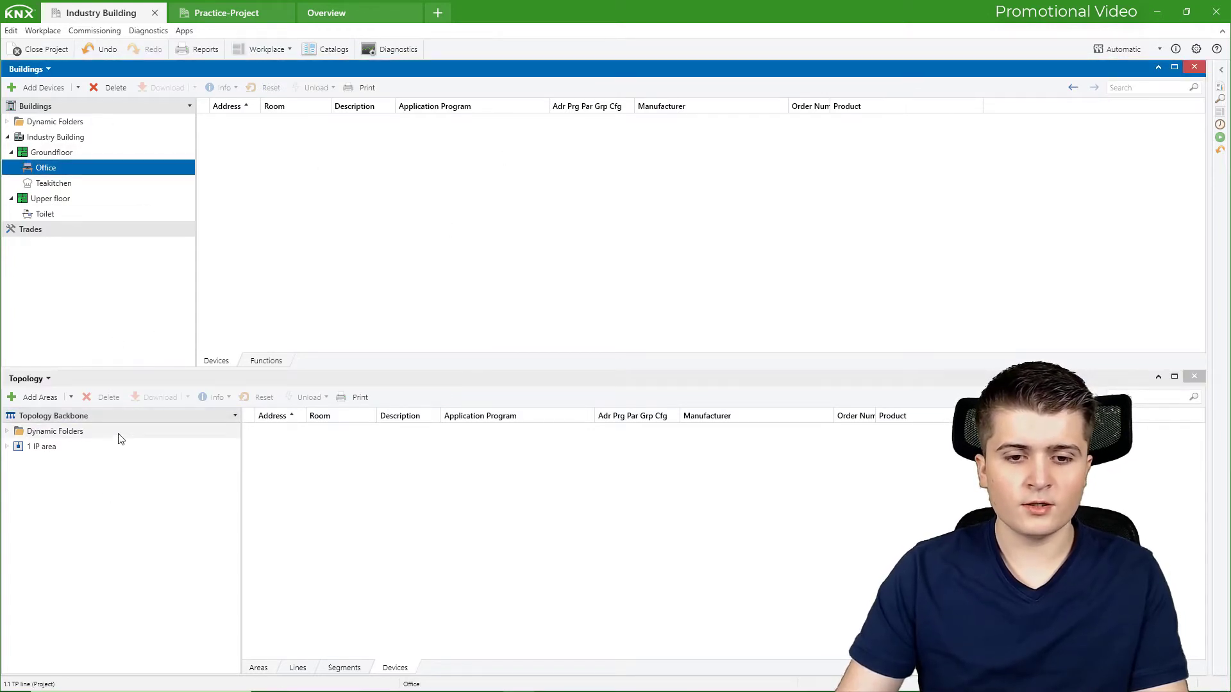
click(1194, 377)
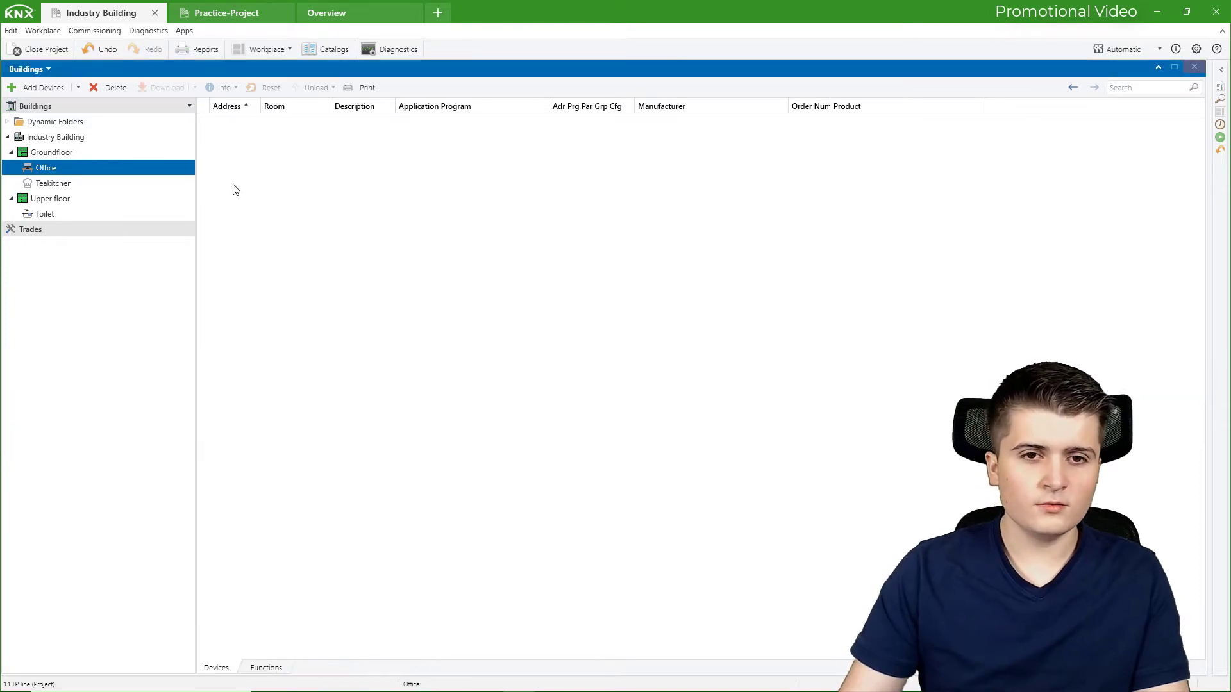
click(45, 68)
click(46, 127)
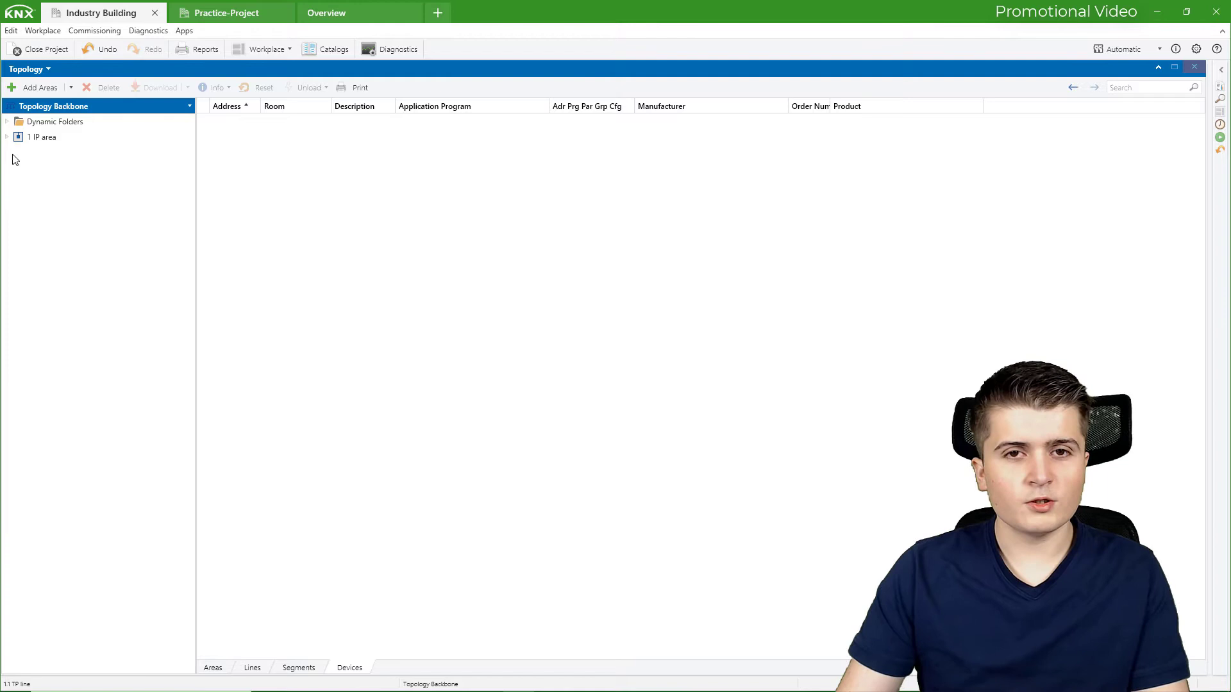
- Expand 1 IP area and view the properties of the backbone, 1 IP area and 1.1 TP line
click(7, 137)
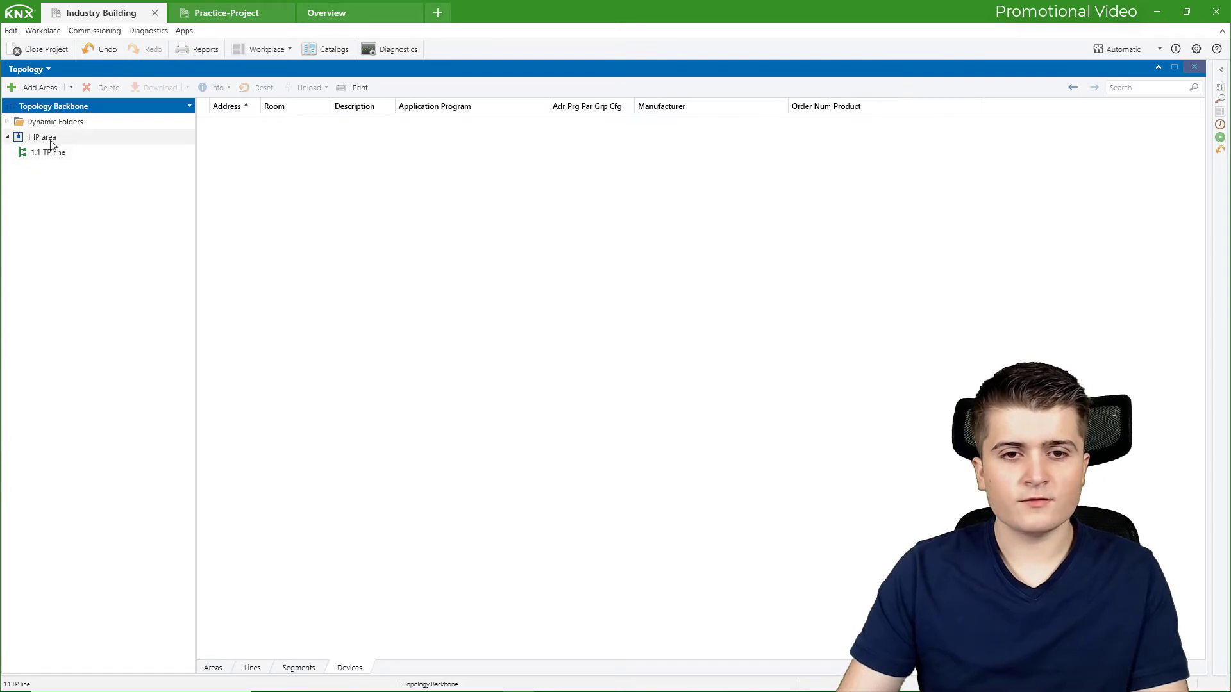
click(67, 139)
click(52, 154)
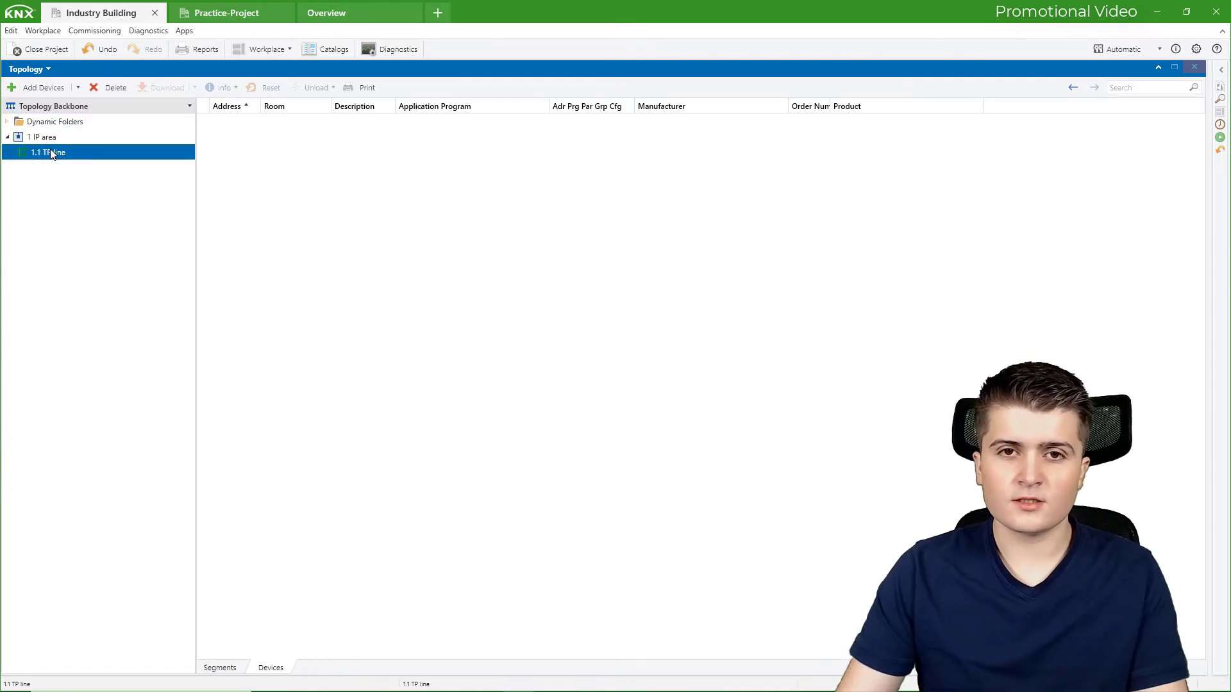
click(103, 112)
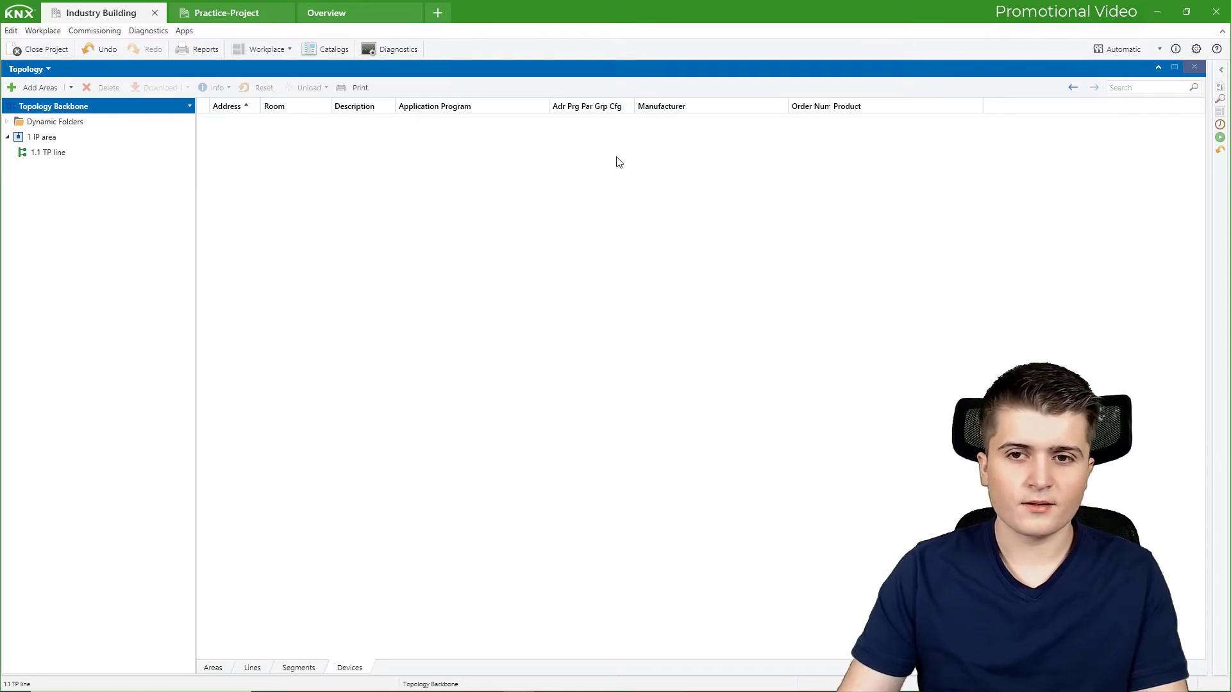
click(1219, 72)
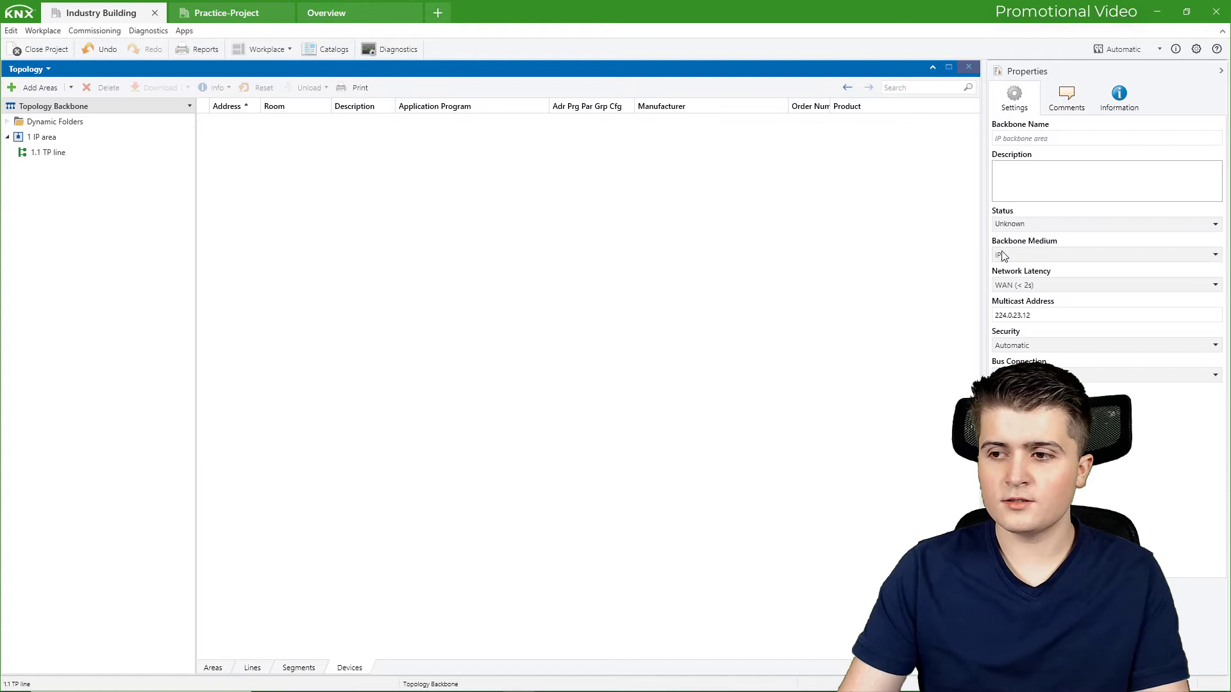
click(96, 137)
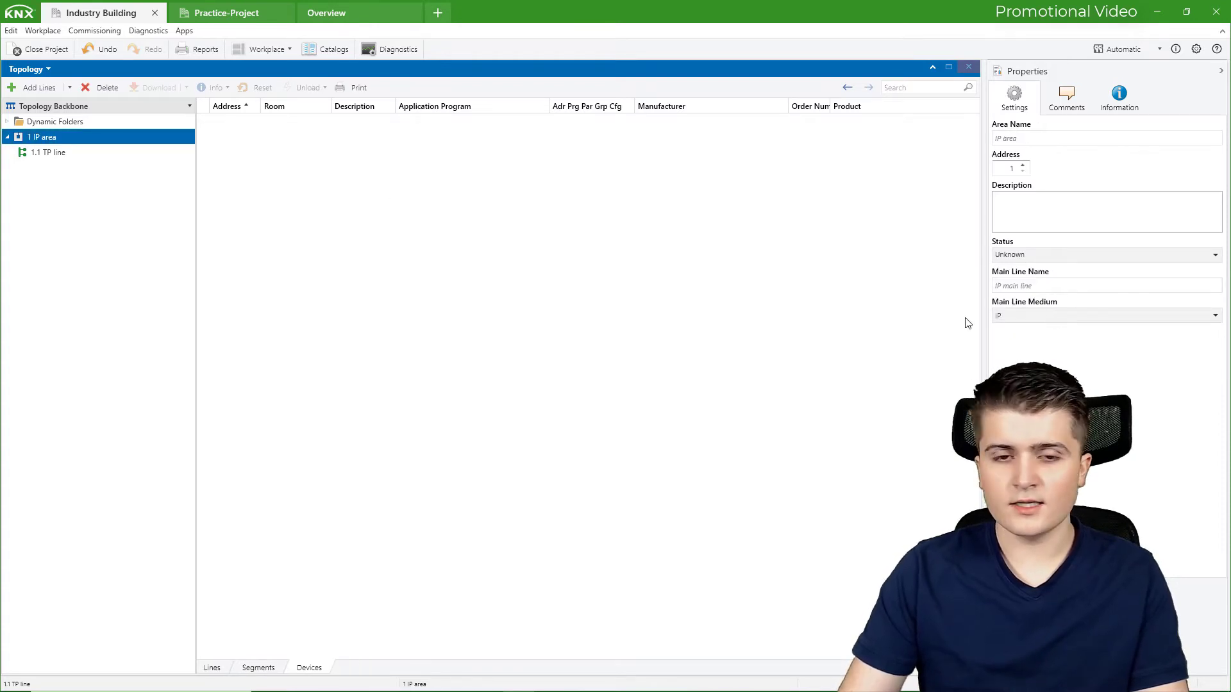
click(83, 152)
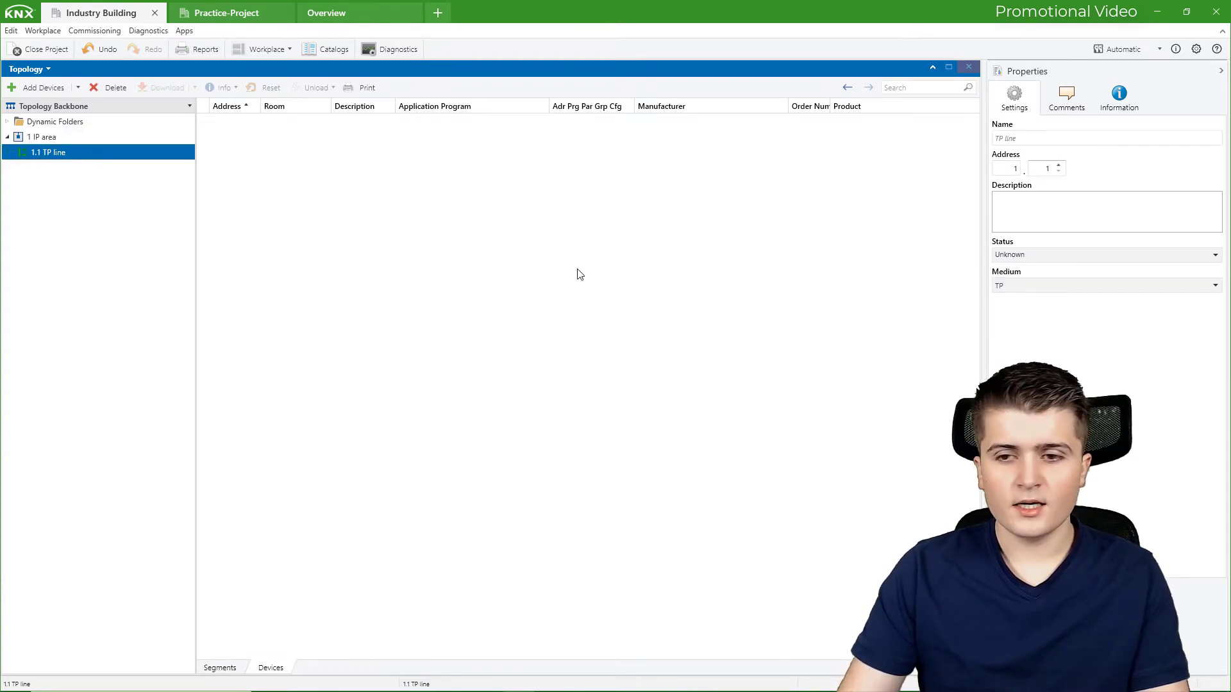
- Change the 1.1 TP line medium to RF, then IP, back to TP, and hide the properties
click(1019, 288)
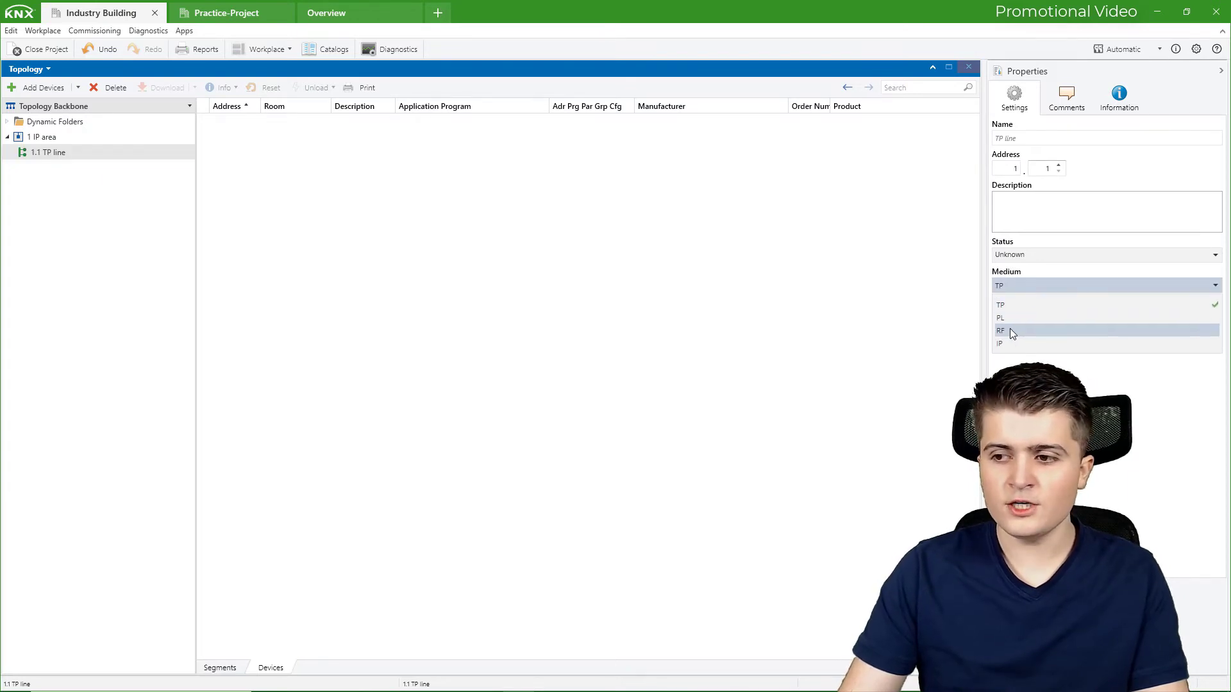
click(1010, 328)
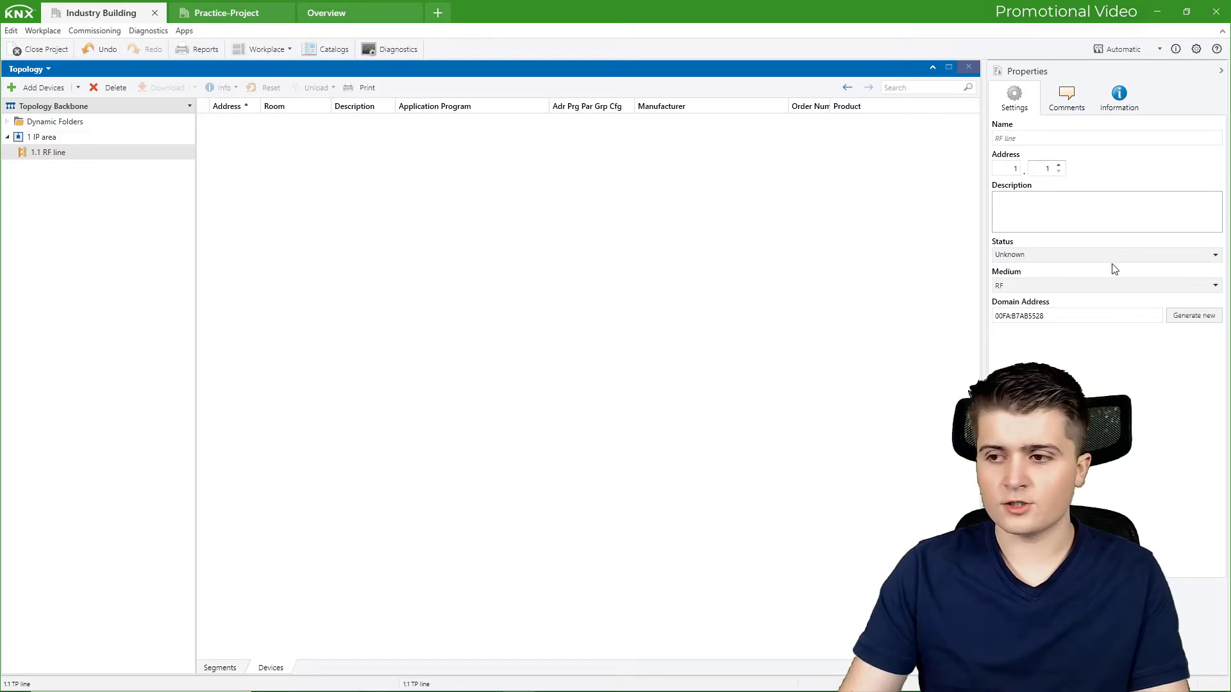
click(1072, 286)
click(1036, 341)
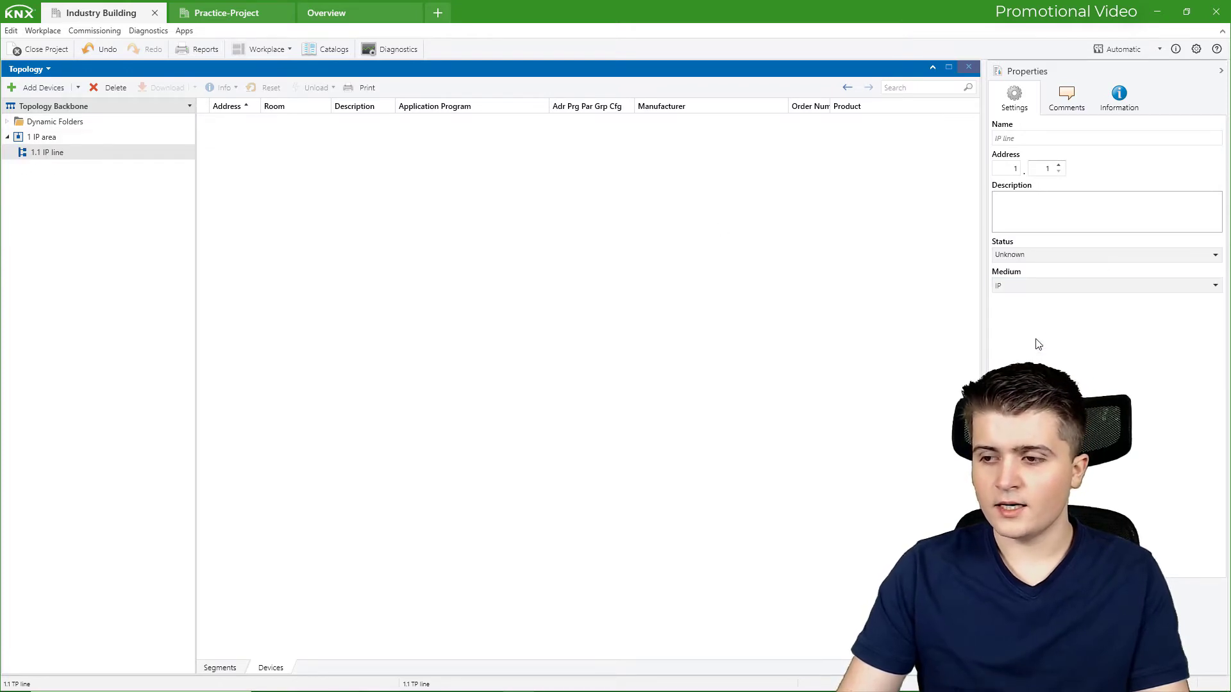
click(1031, 286)
click(1021, 305)
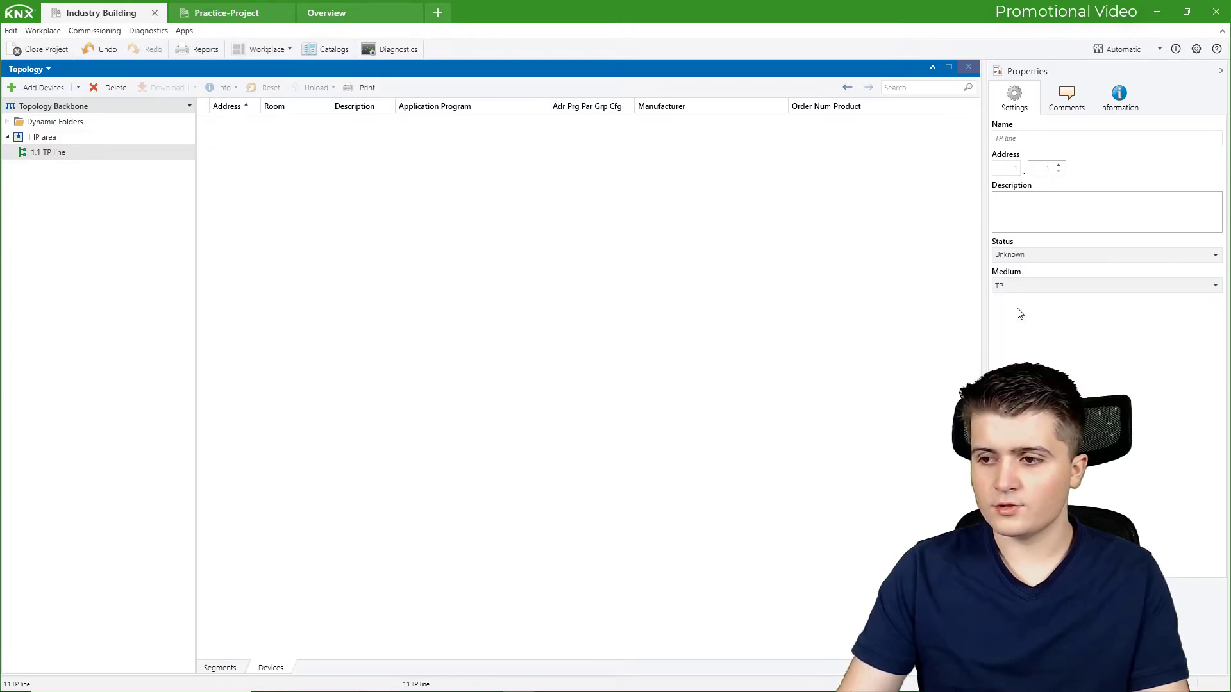
click(1064, 99)
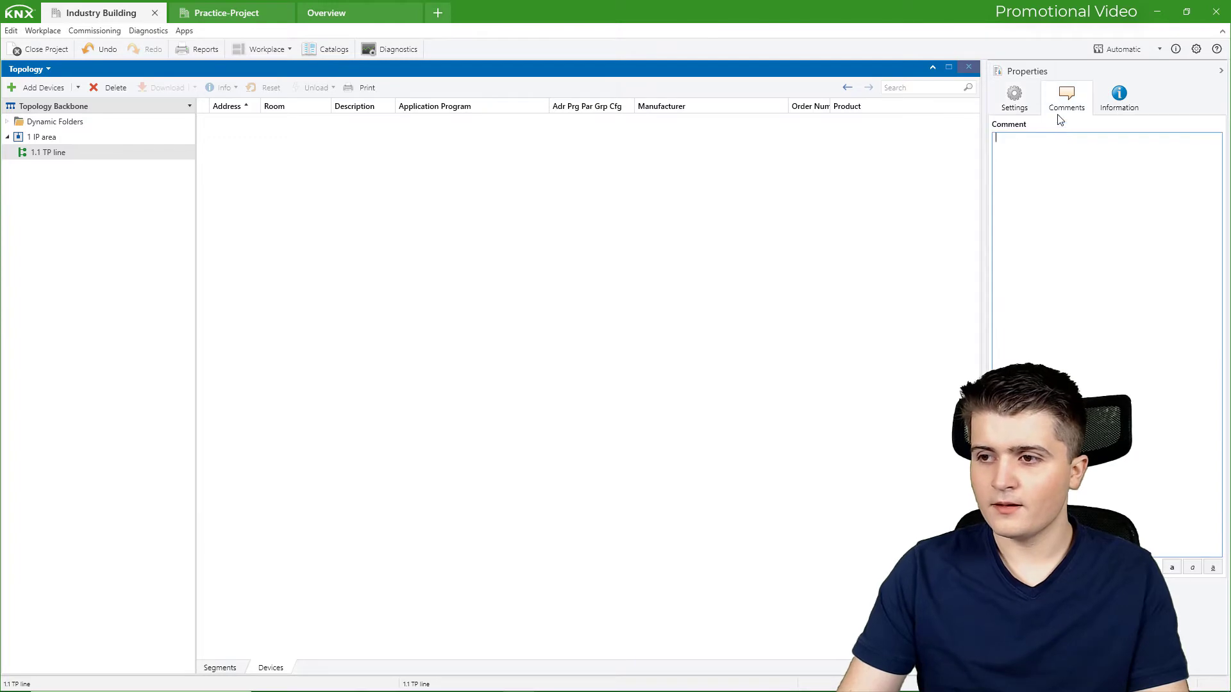
click(1120, 100)
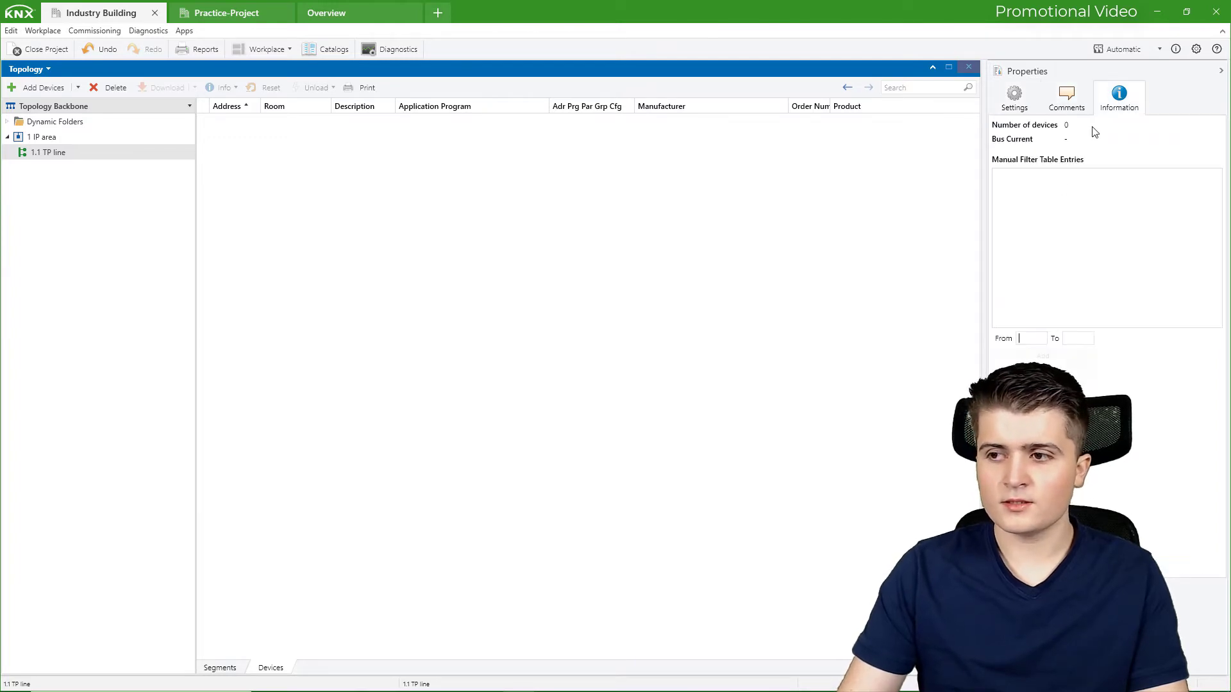
click(1221, 70)
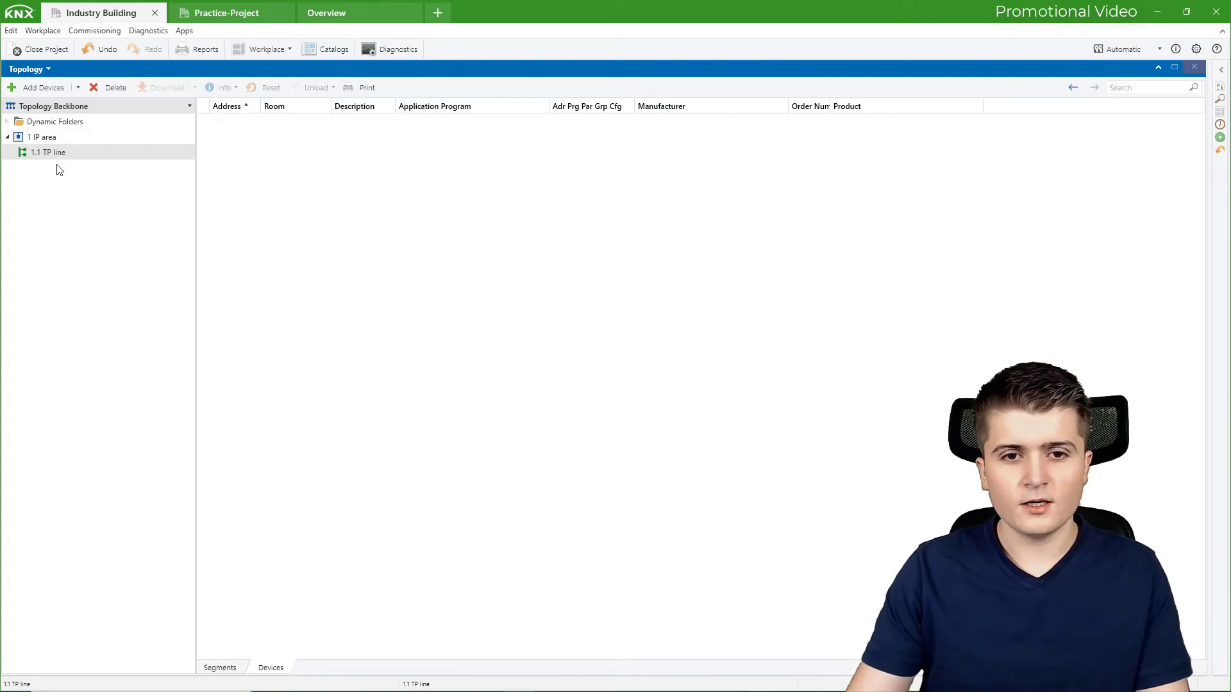
click(43, 139)
click(33, 92)
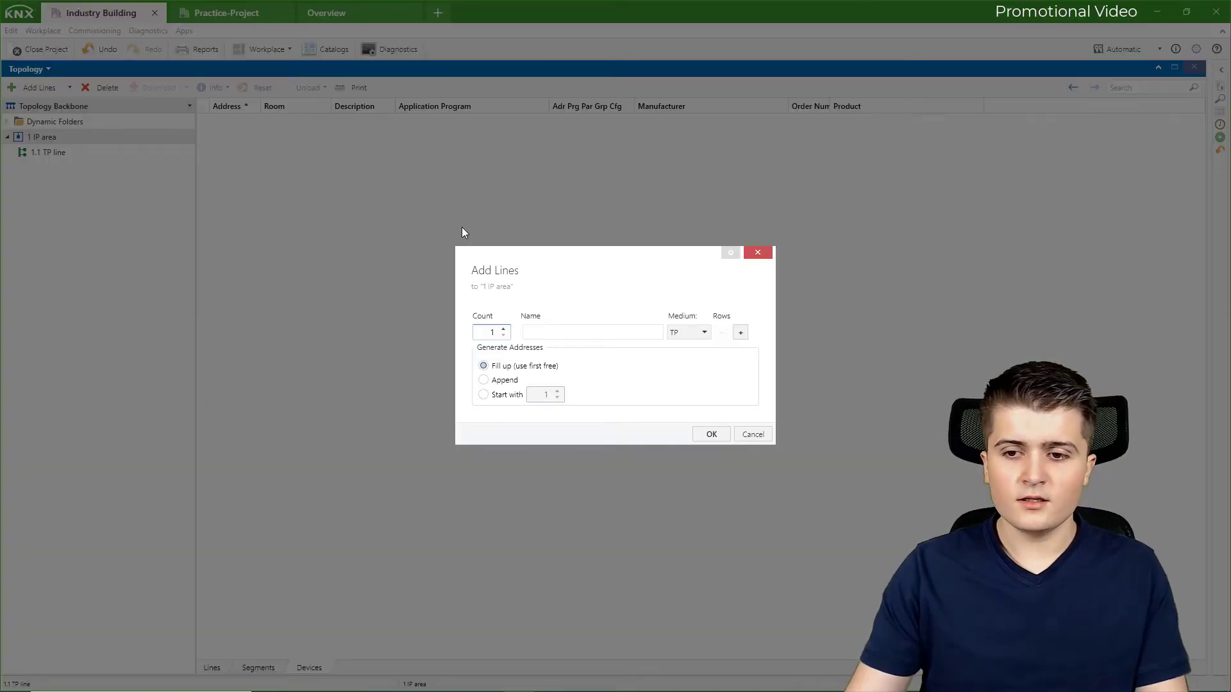
click(565, 333)
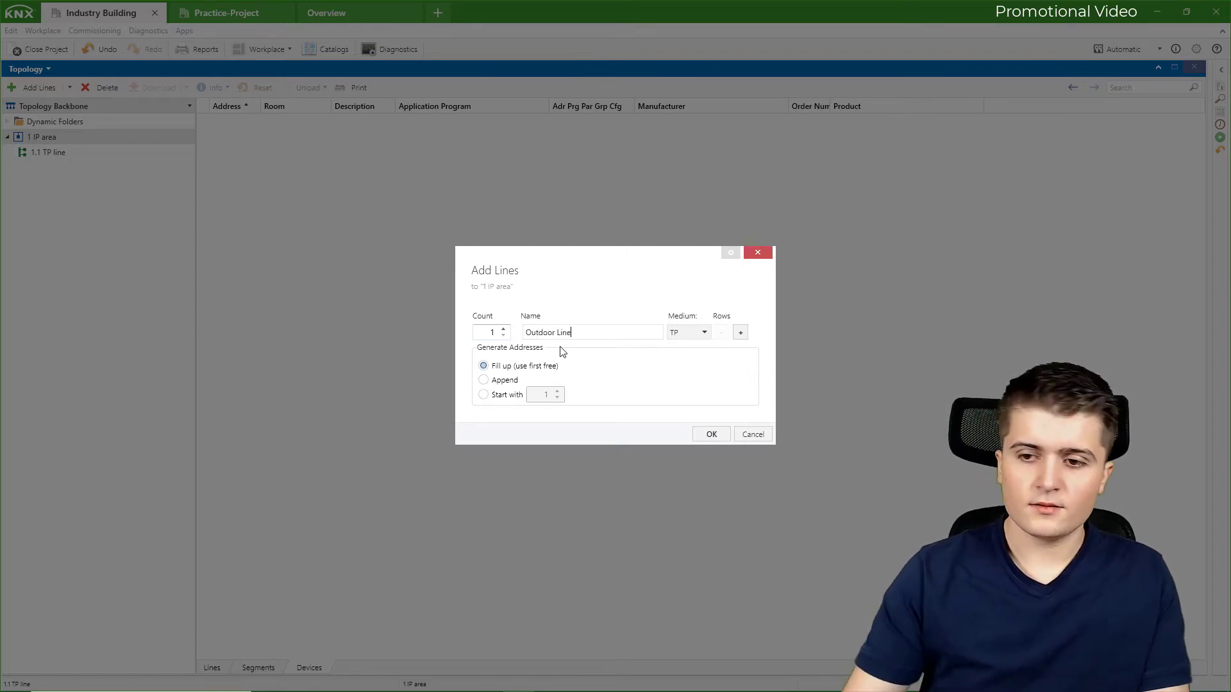
click(712, 434)
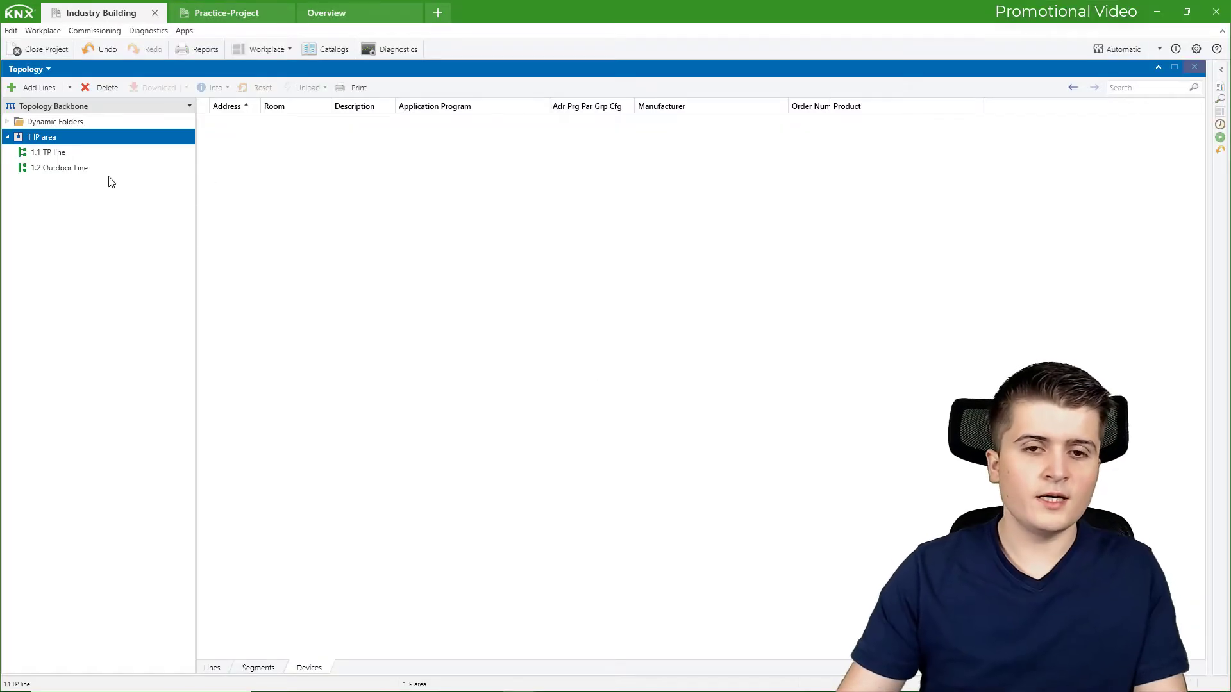
click(73, 171)
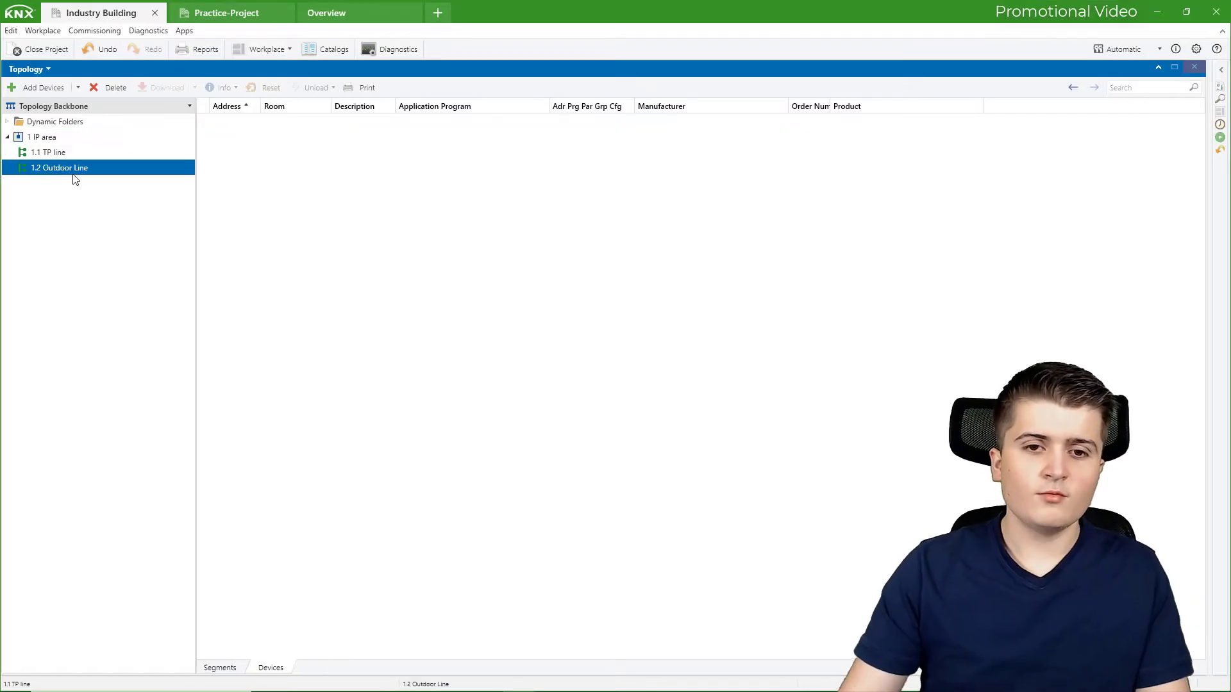
click(41, 155)
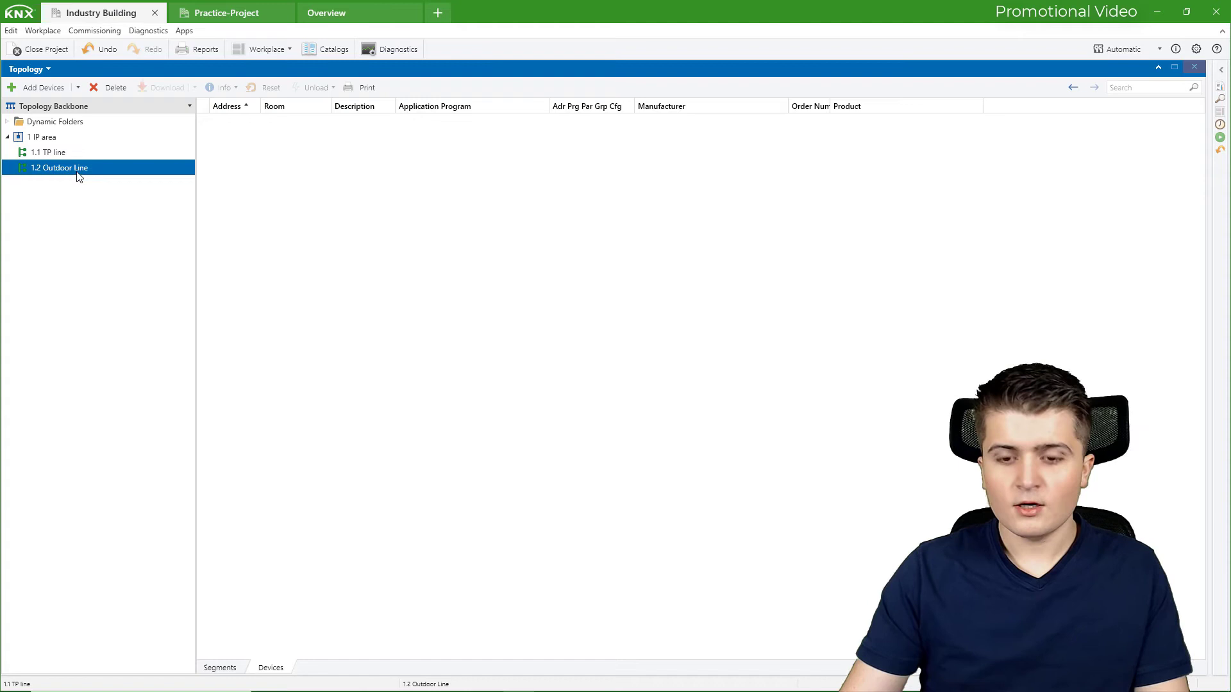
key(Delete)
key(Return)
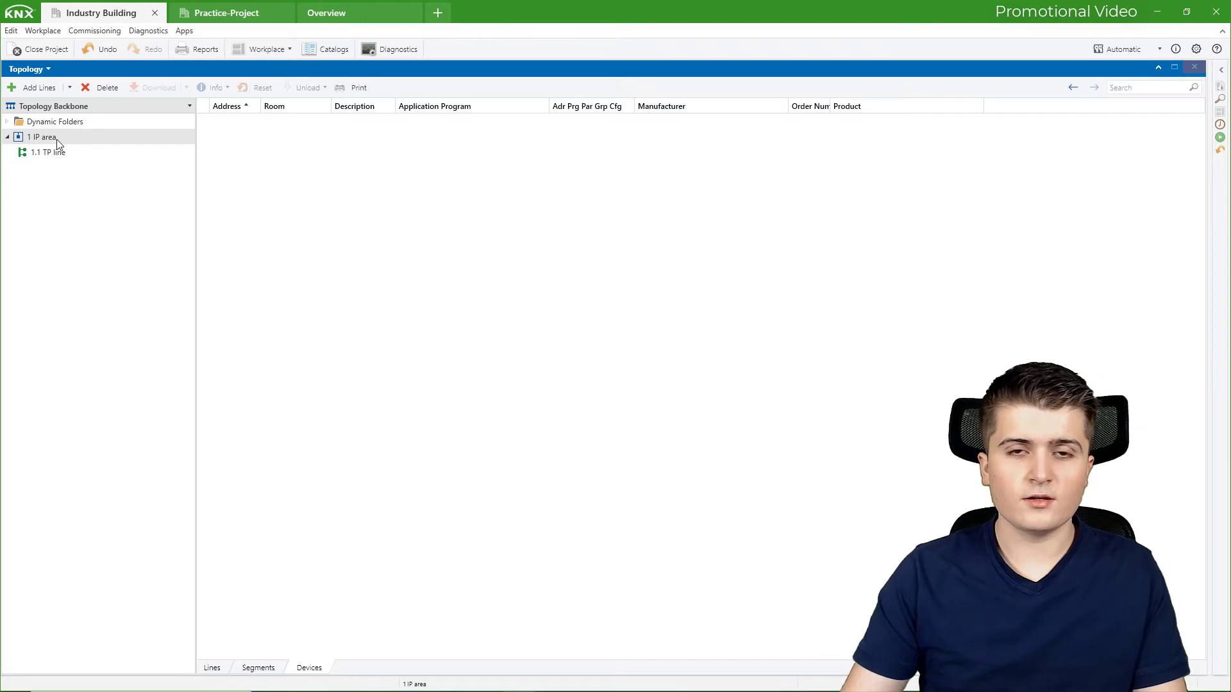
click(110, 154)
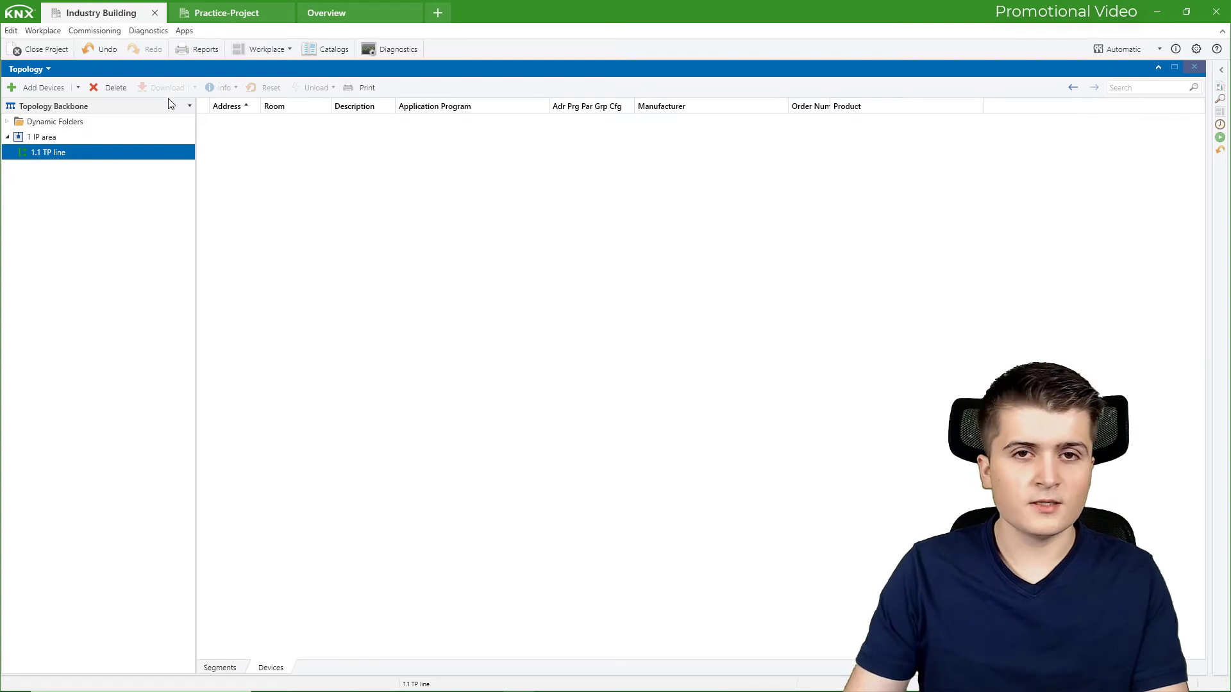
- Show KNX Association catalog products sorted ascending by application and select the 0204 - PB KliX 2.4 row
click(322, 54)
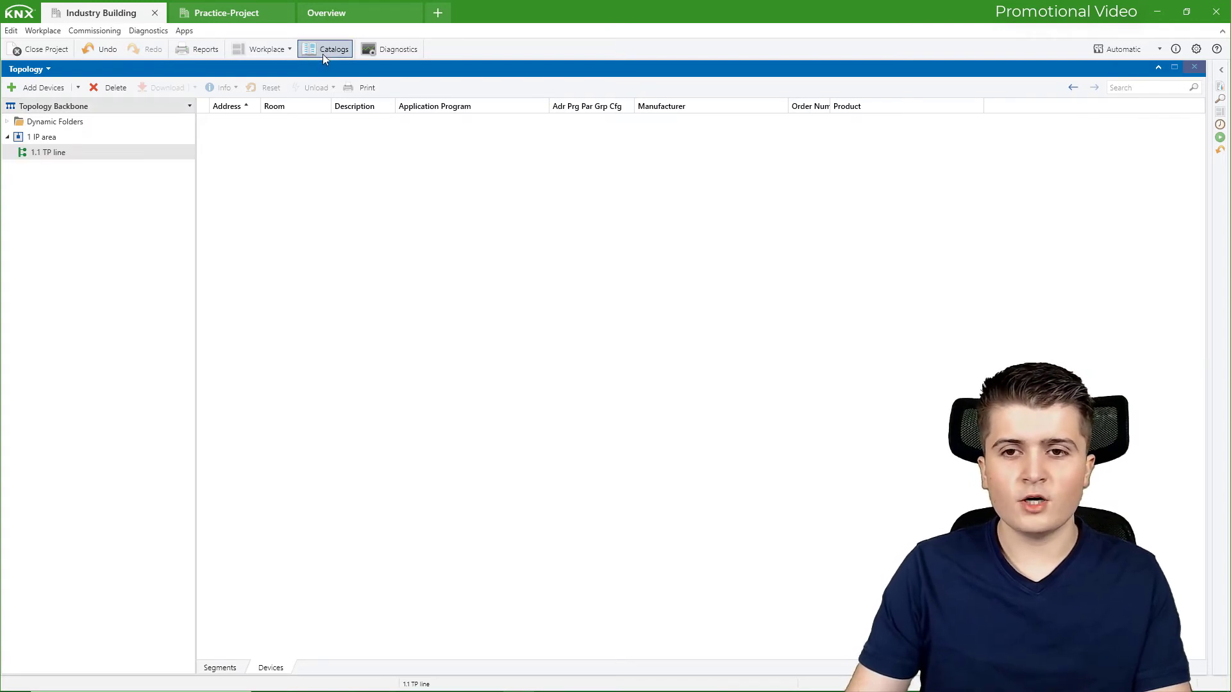
scroll(186, 502, down, 15)
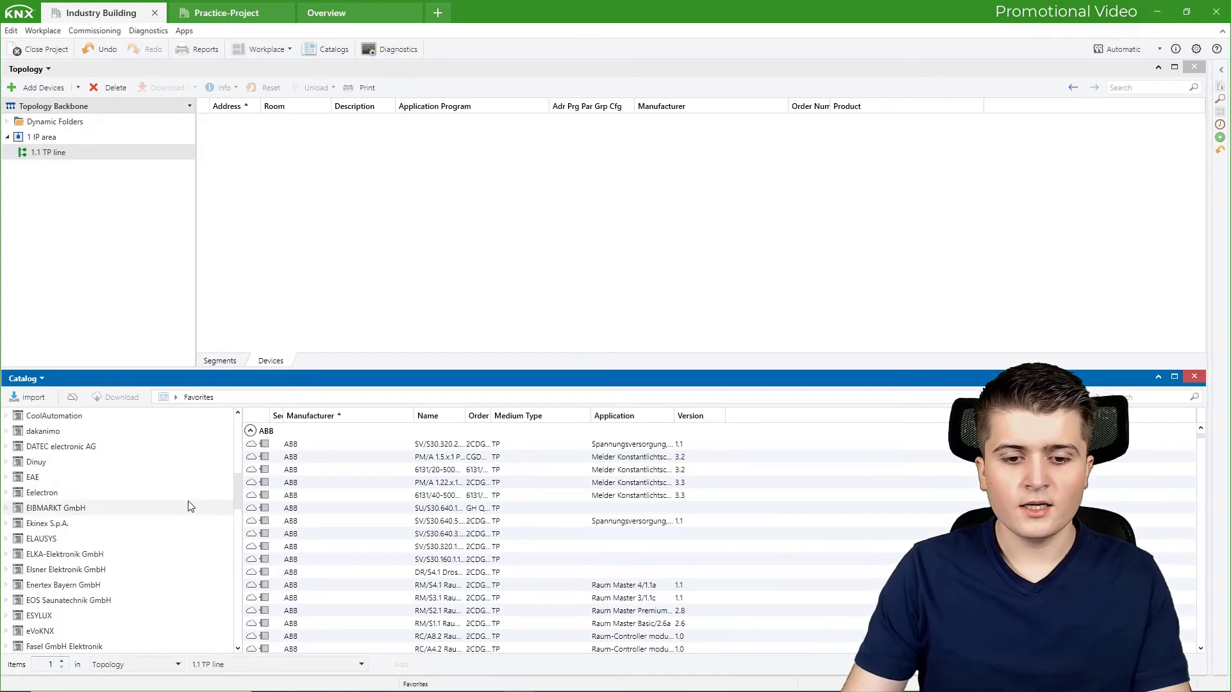
scroll(115, 531, up, 8)
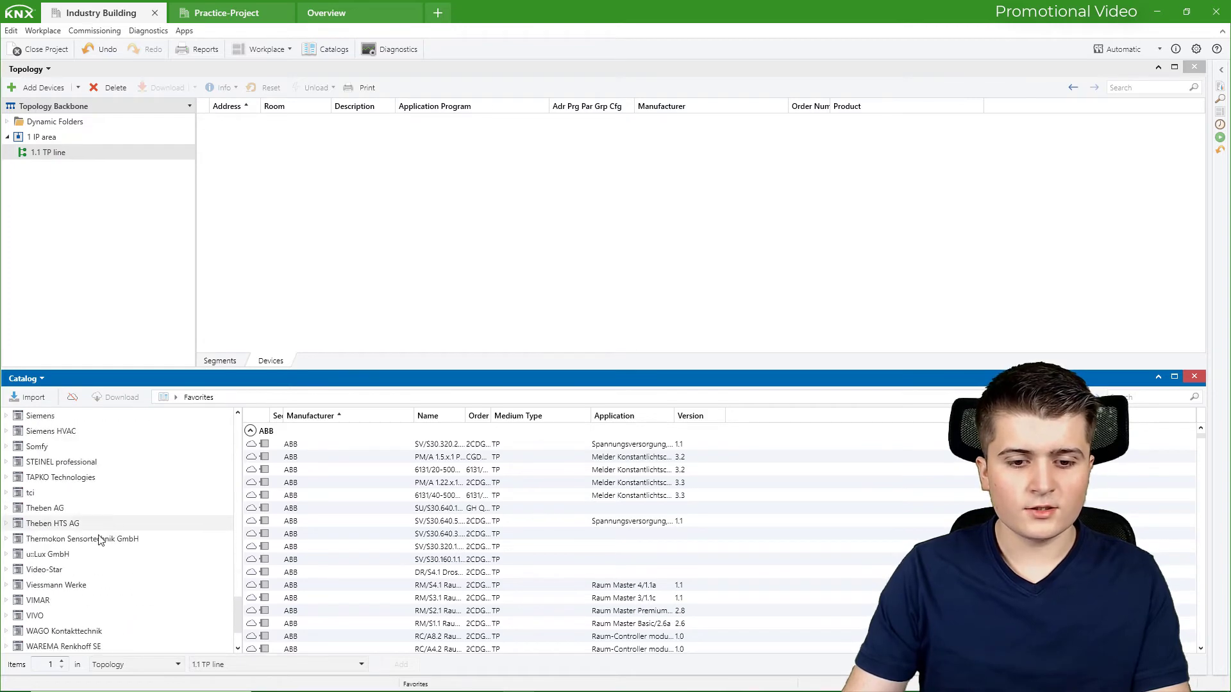
scroll(87, 534, up, 1)
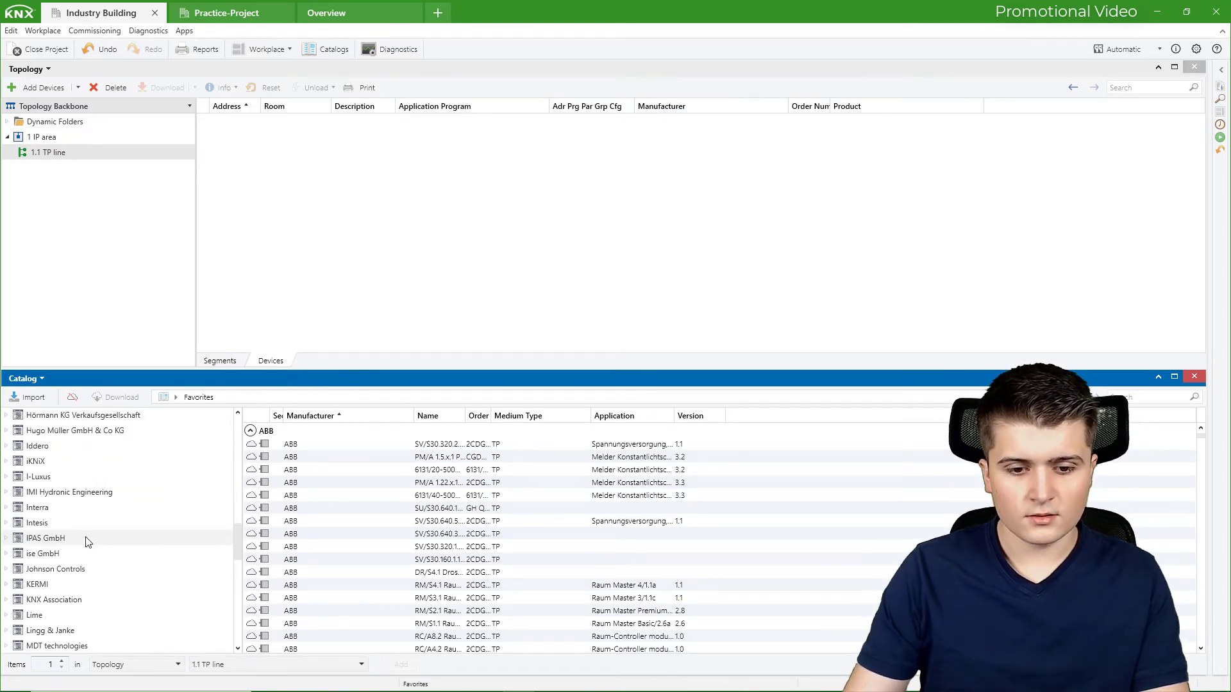
scroll(83, 539, down, 2)
click(47, 511)
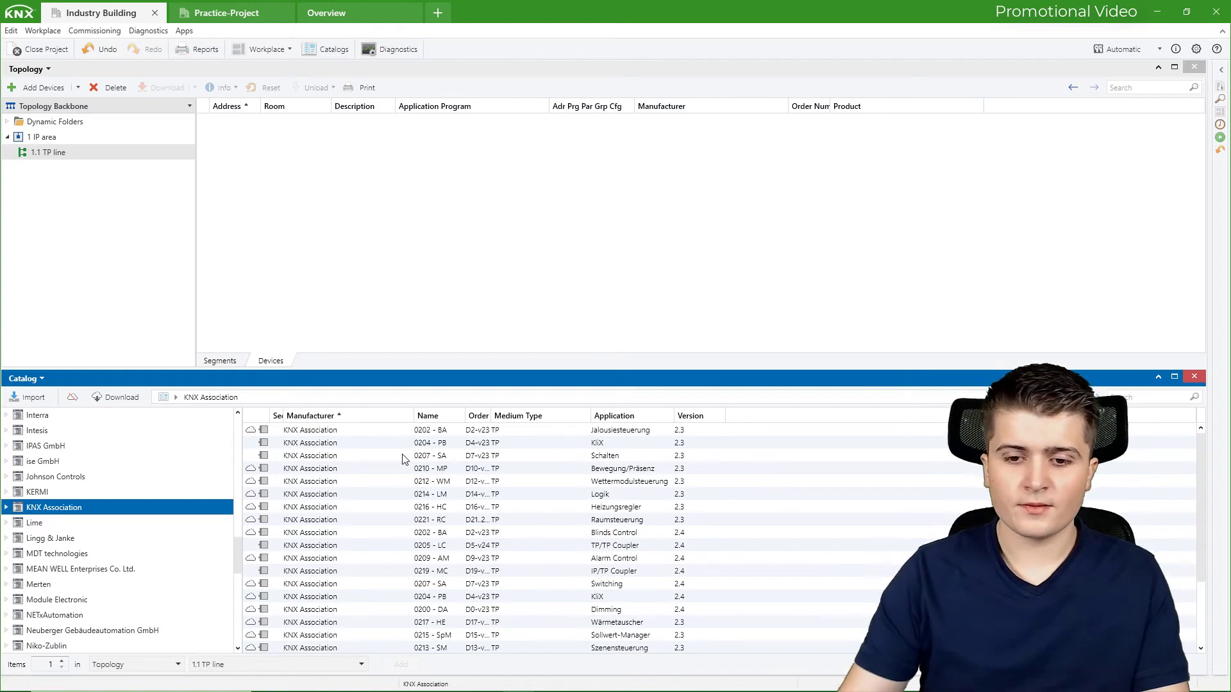
click(585, 416)
click(640, 417)
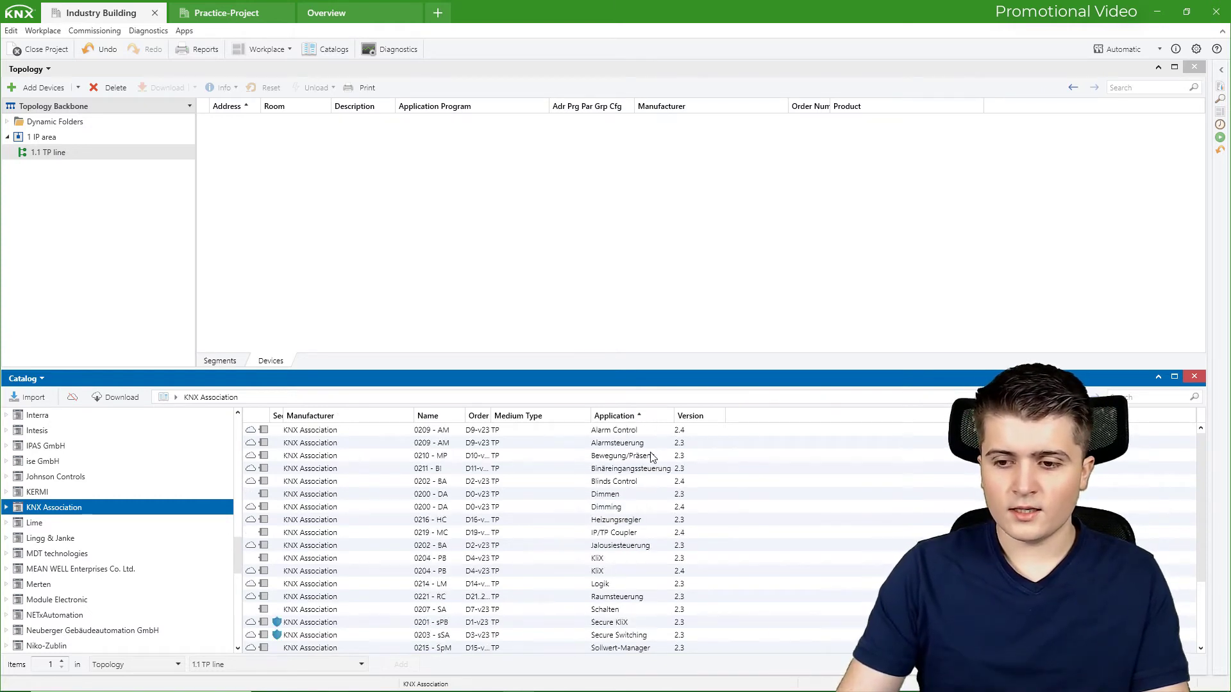
click(327, 572)
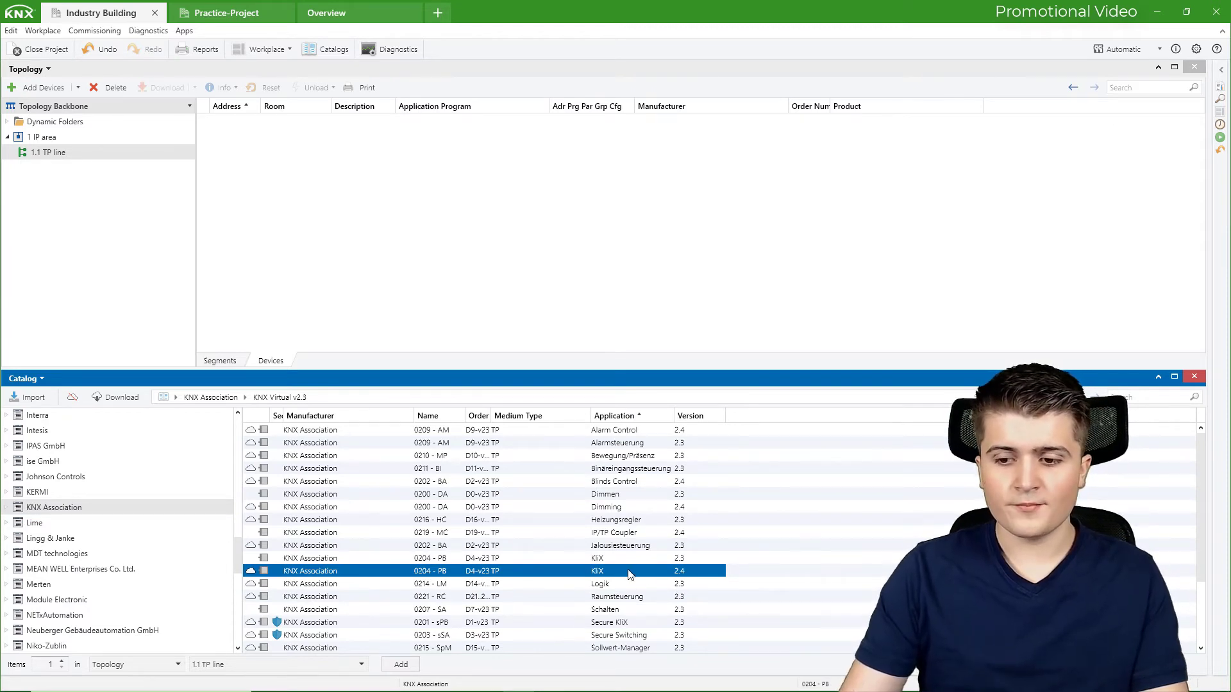
- Drag KliX (D4) and the Switching 2.4 actuator (D7) onto 1.1 TP line as 1.1.1 and 1.1.2
drag(628, 574, 92, 164)
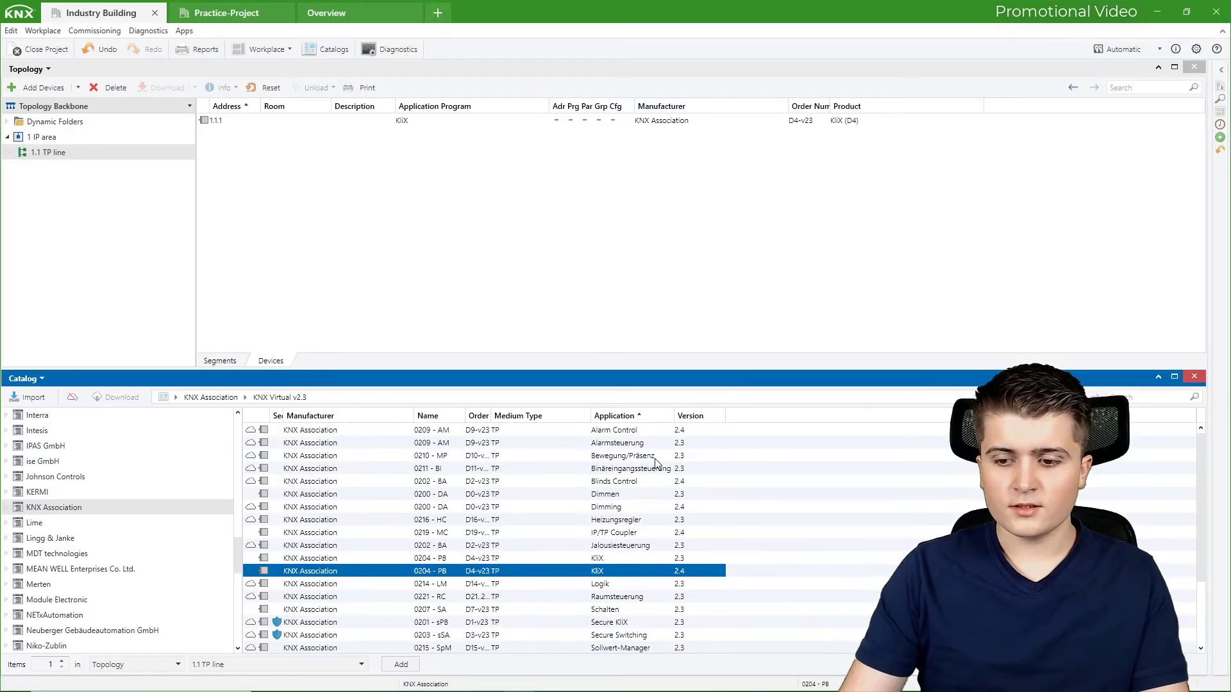
scroll(657, 467, down, 1)
scroll(619, 497, down, 1)
scroll(599, 568, down, 1)
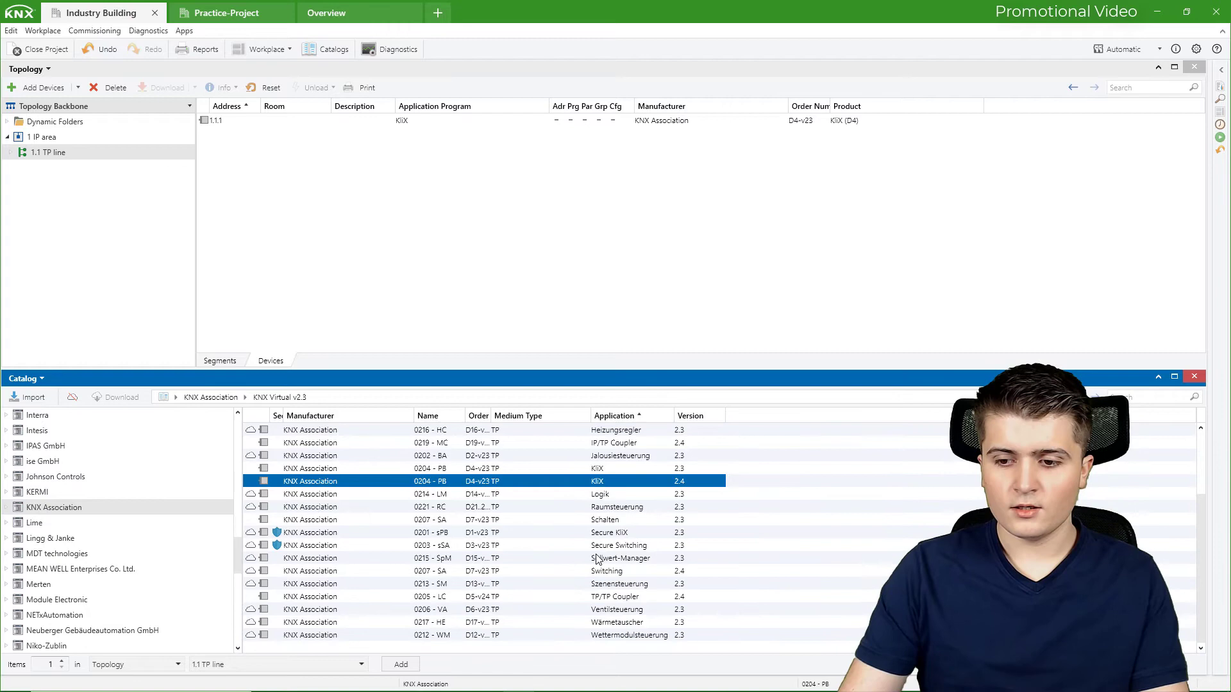
click(590, 573)
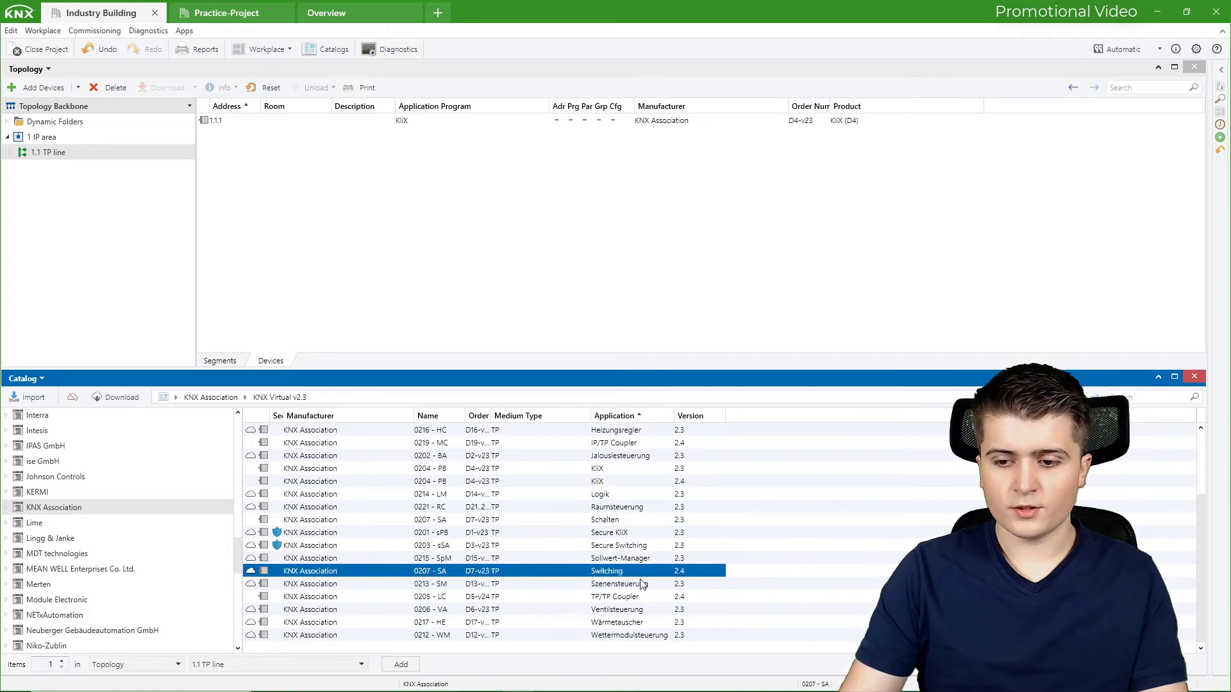
drag(522, 573, 96, 149)
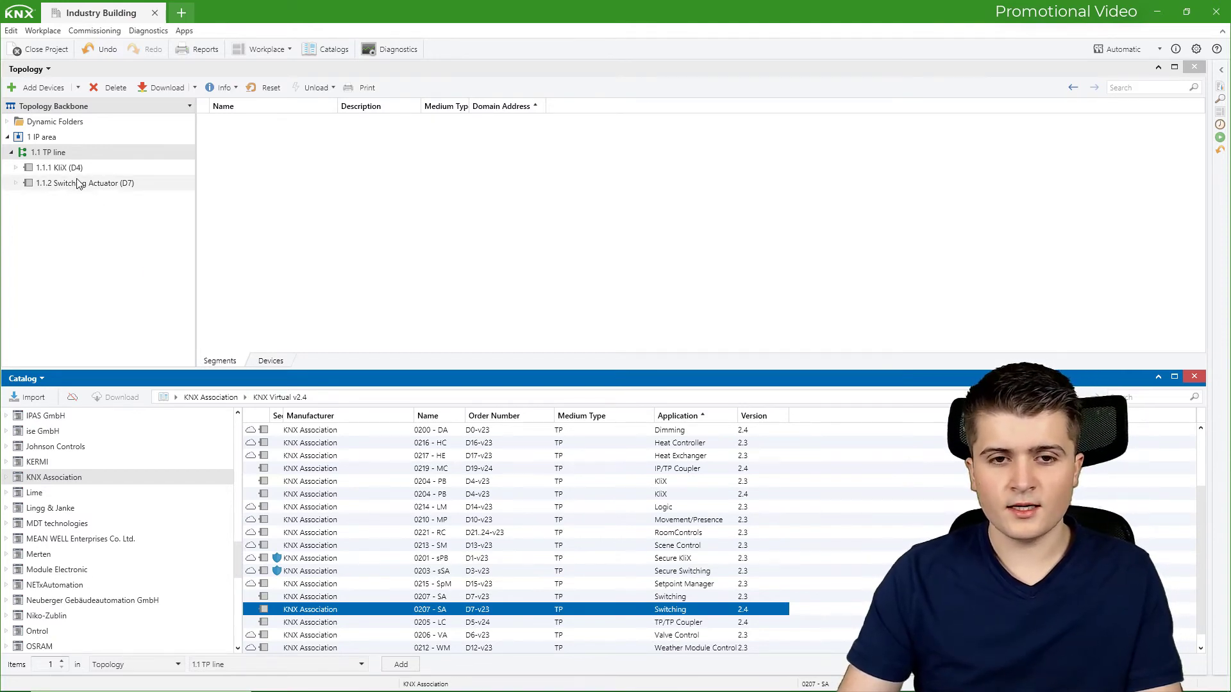
- List the 1.1 TP line devices and view the actuator's properties, trying another address before keeping 1.1.2
click(58, 152)
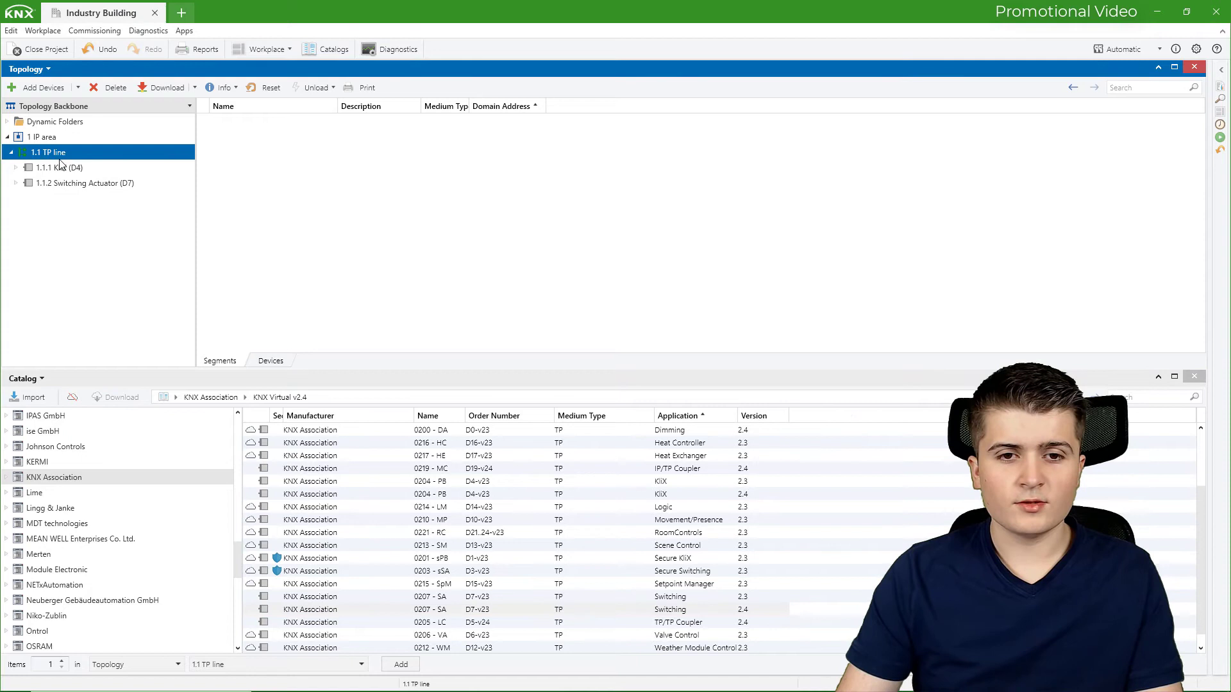
click(271, 361)
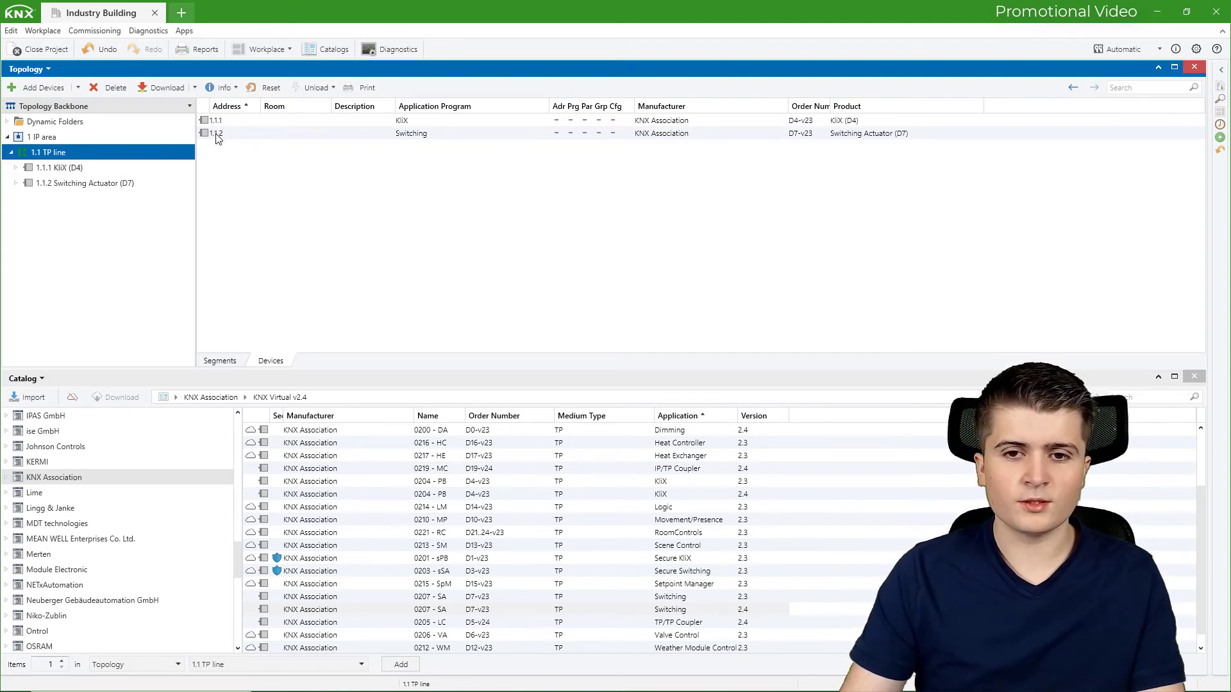
click(235, 134)
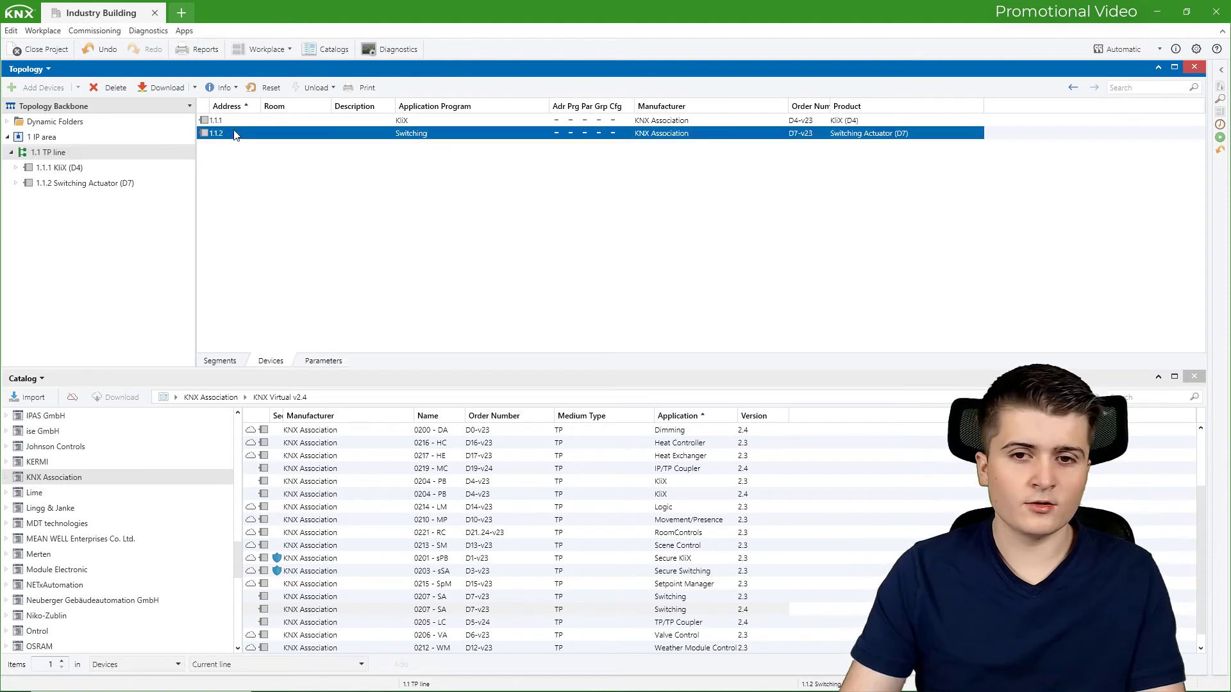
click(1224, 72)
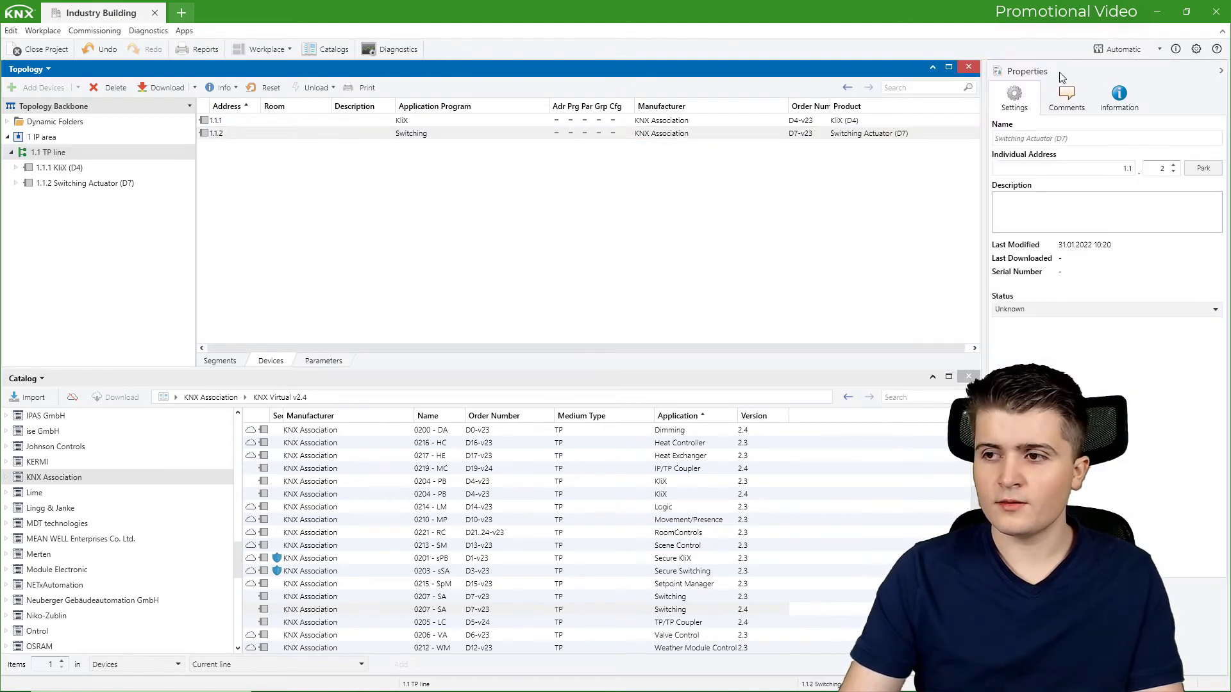
double_click(1162, 169)
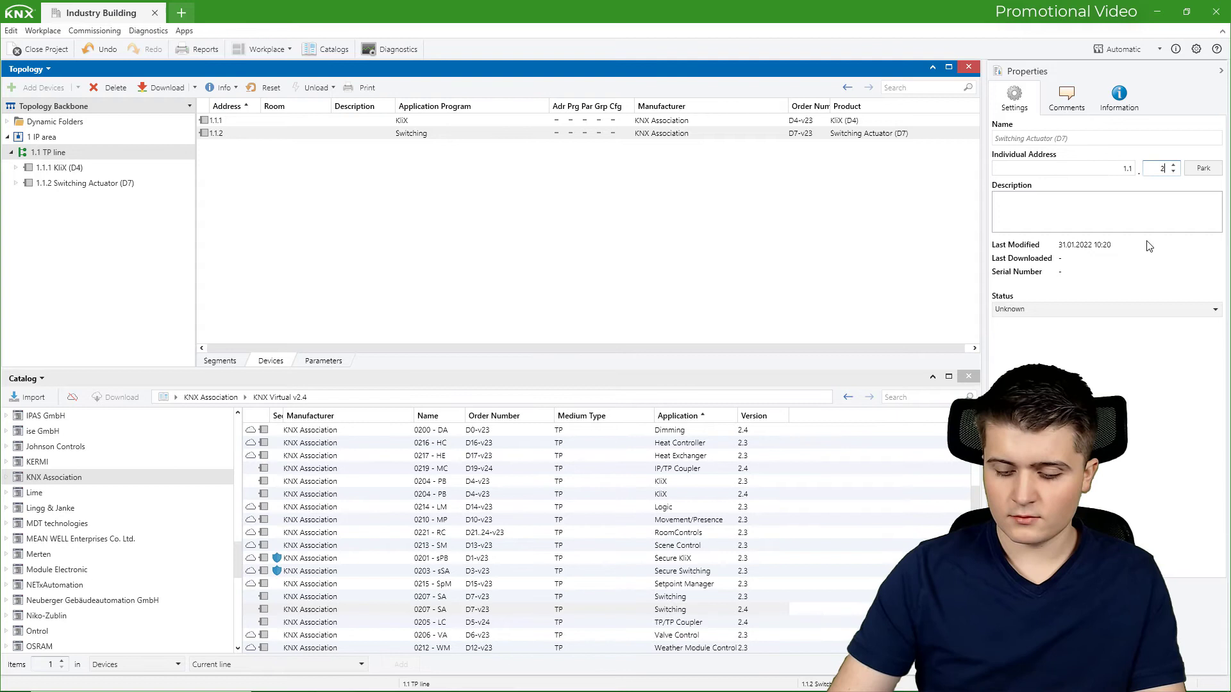
text(0)
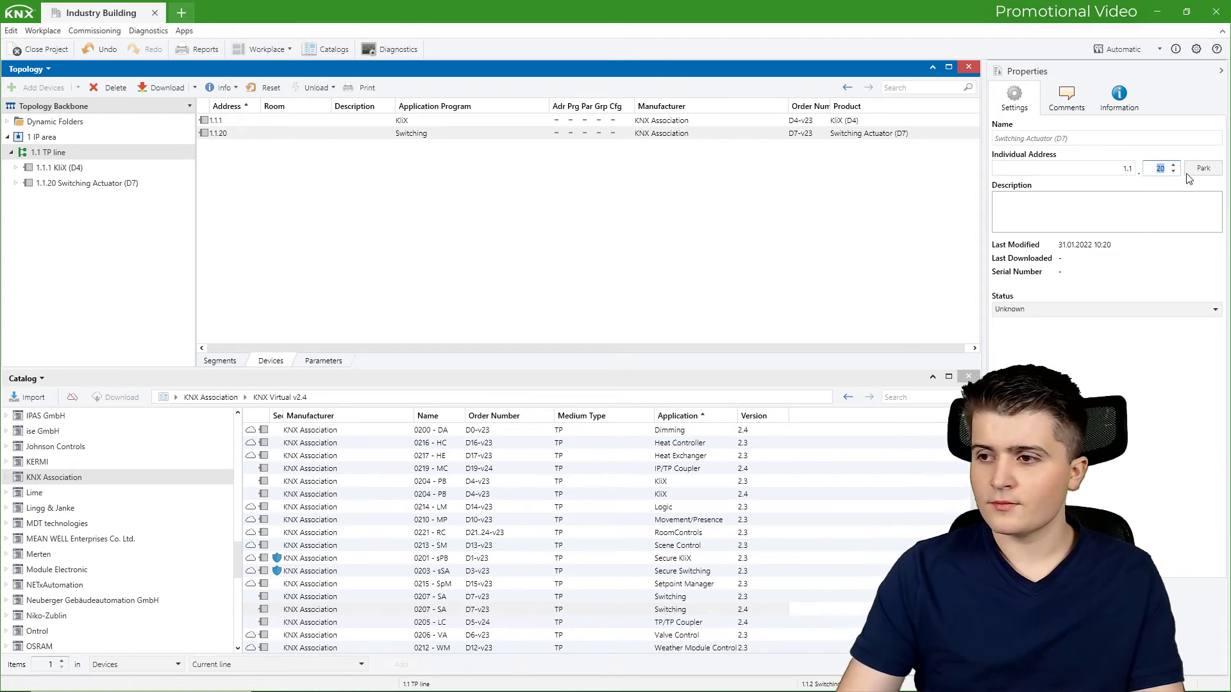
key(BackSpace)
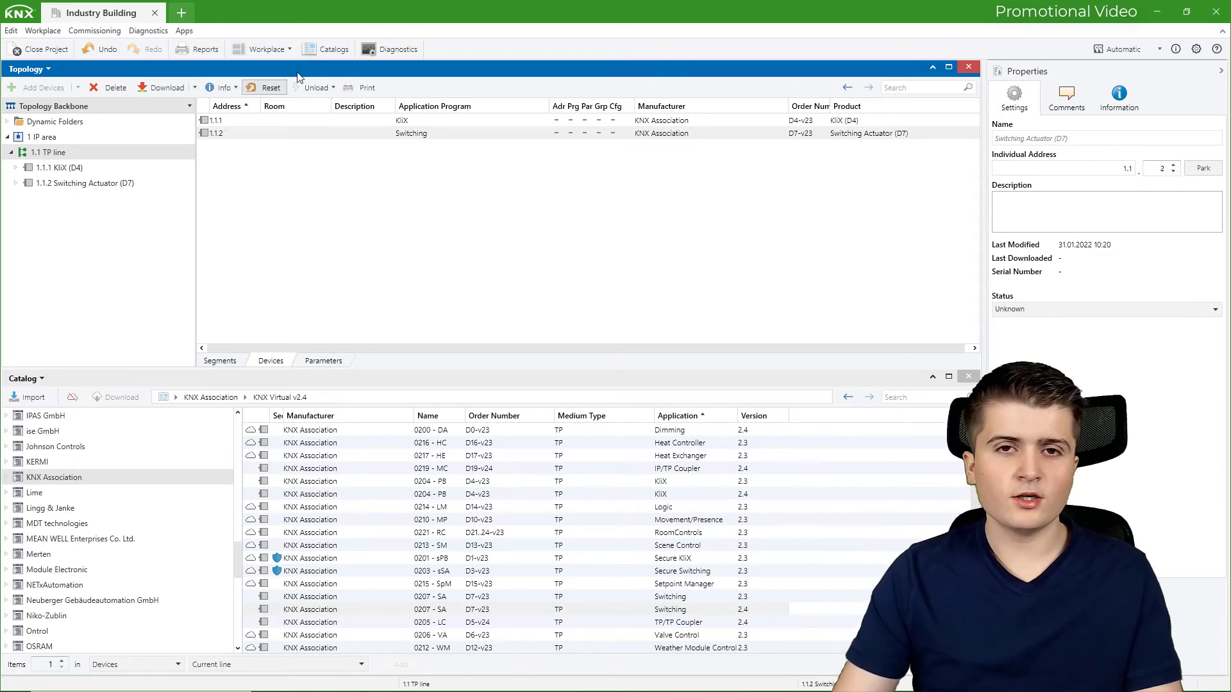
click(296, 135)
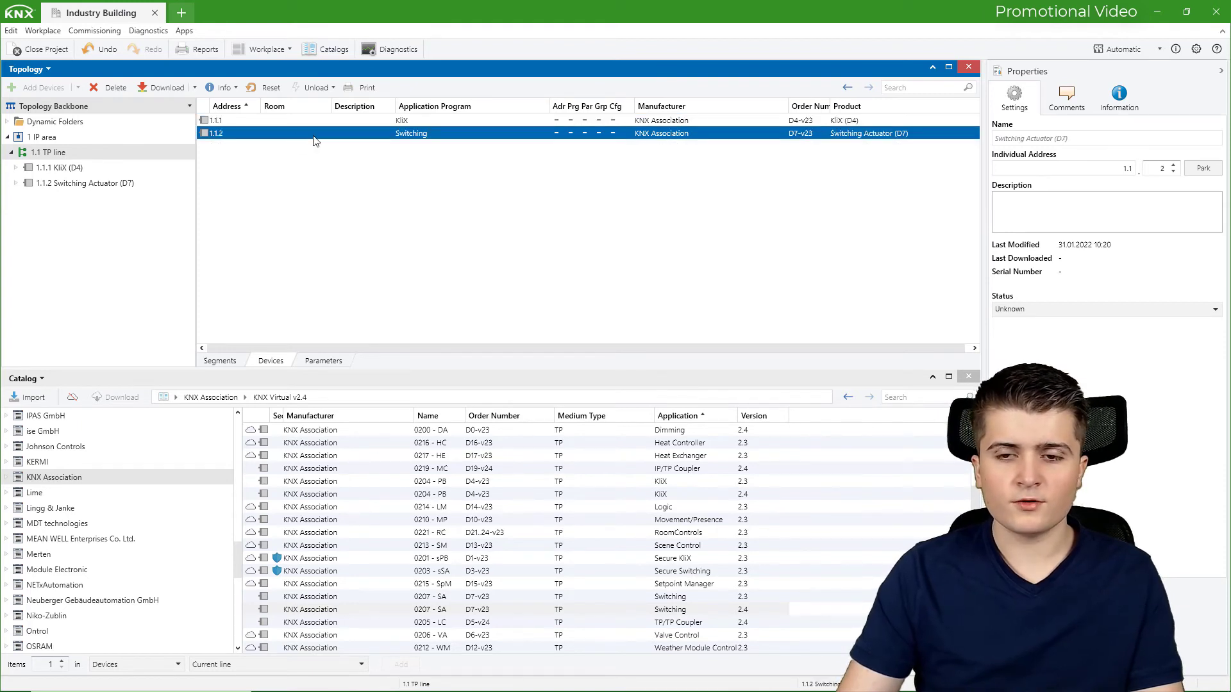
- Hide the properties pane and show the Industry Building structure in the lower panel
click(1222, 71)
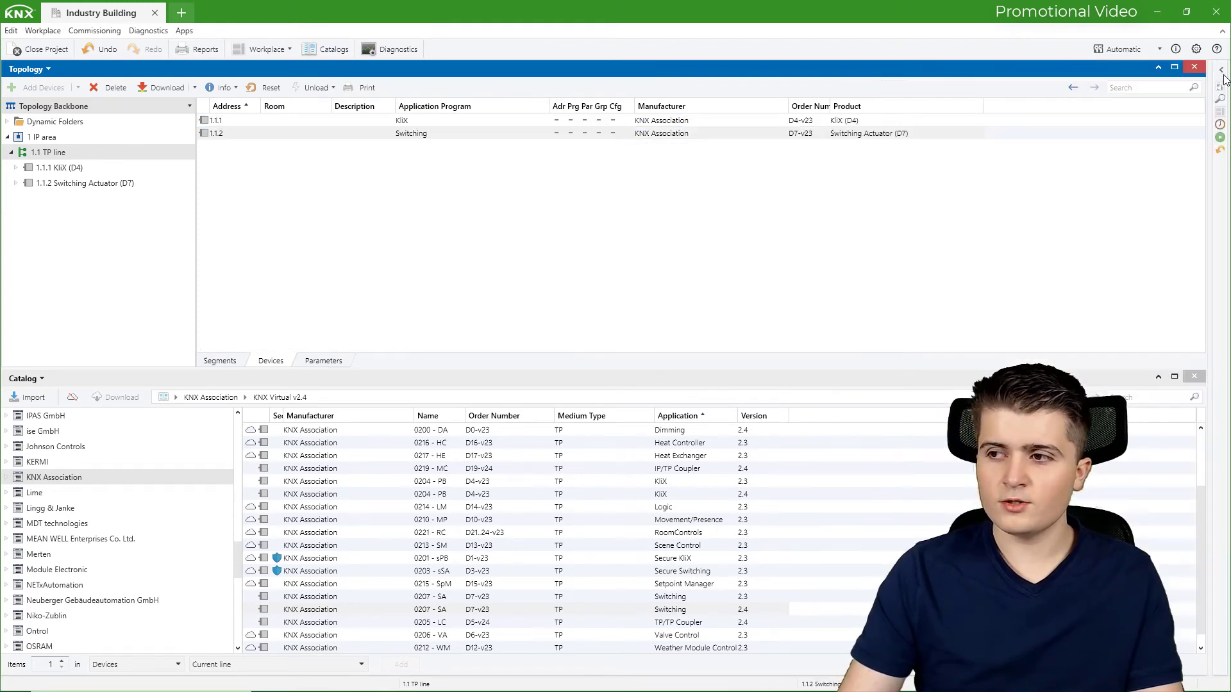
click(56, 383)
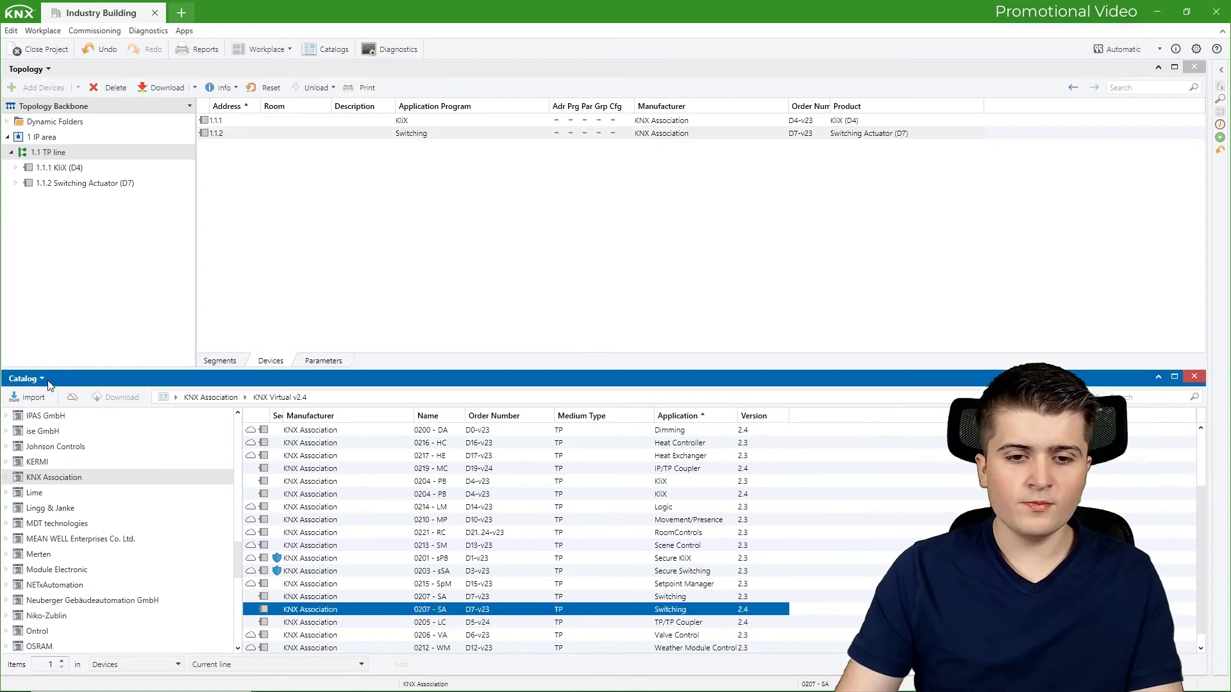
click(32, 379)
click(45, 400)
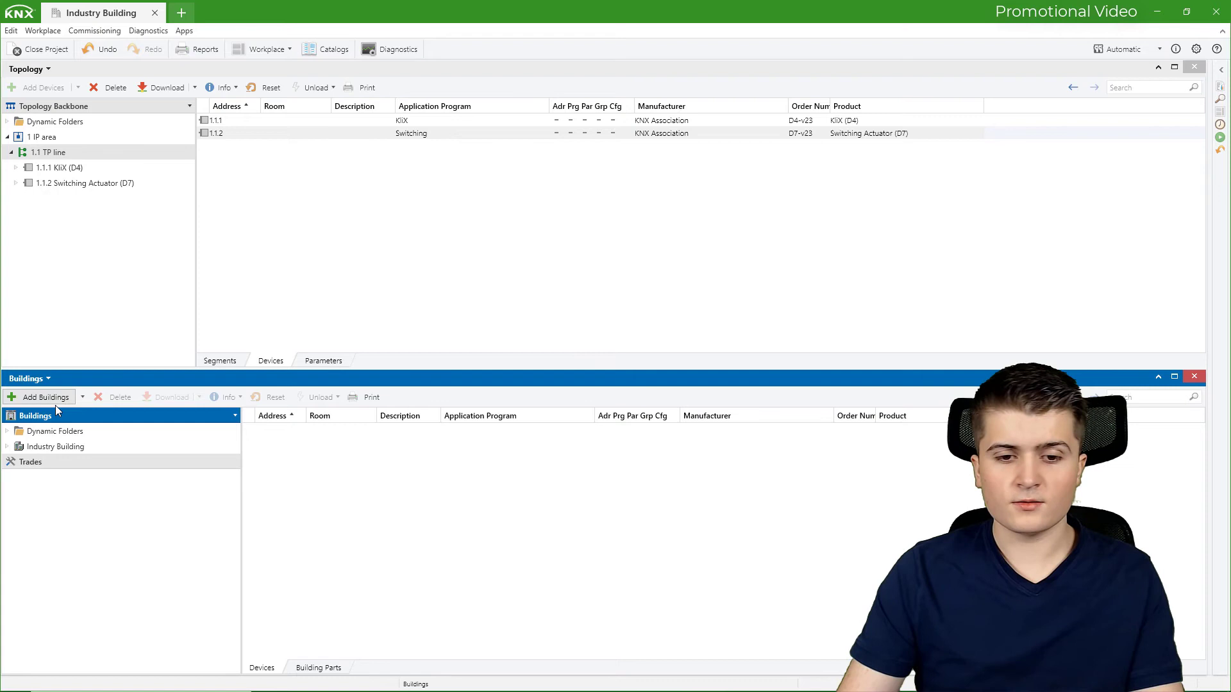
click(8, 447)
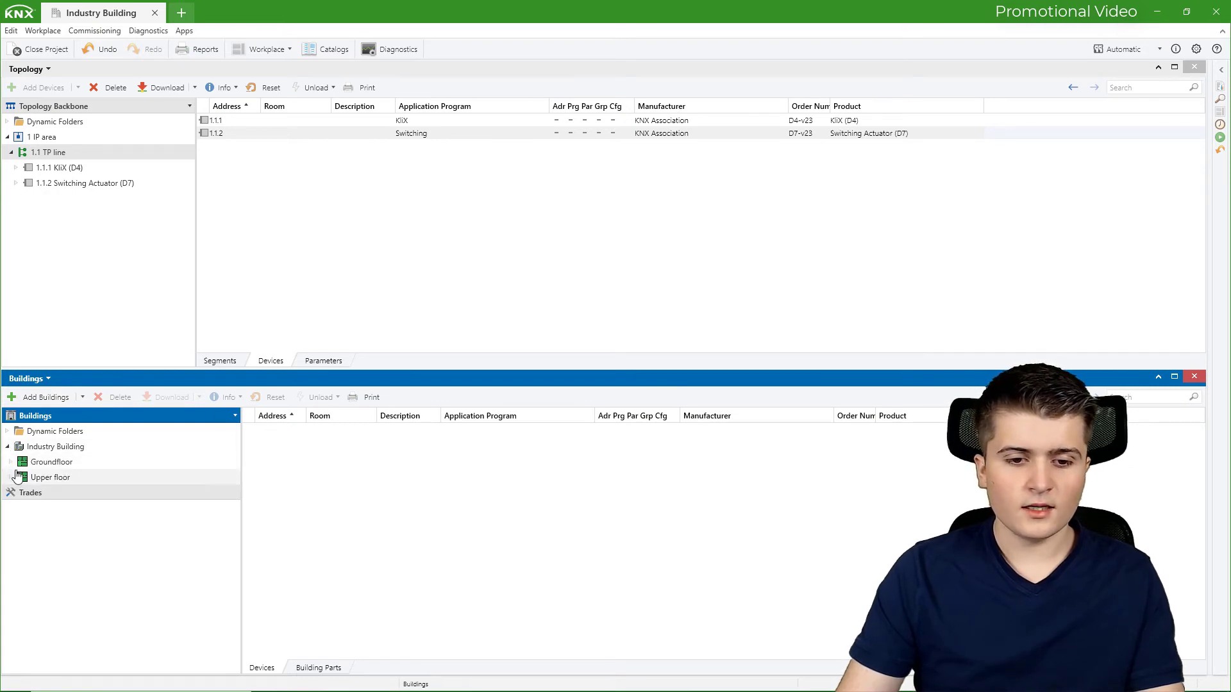
click(11, 462)
click(11, 508)
click(59, 449)
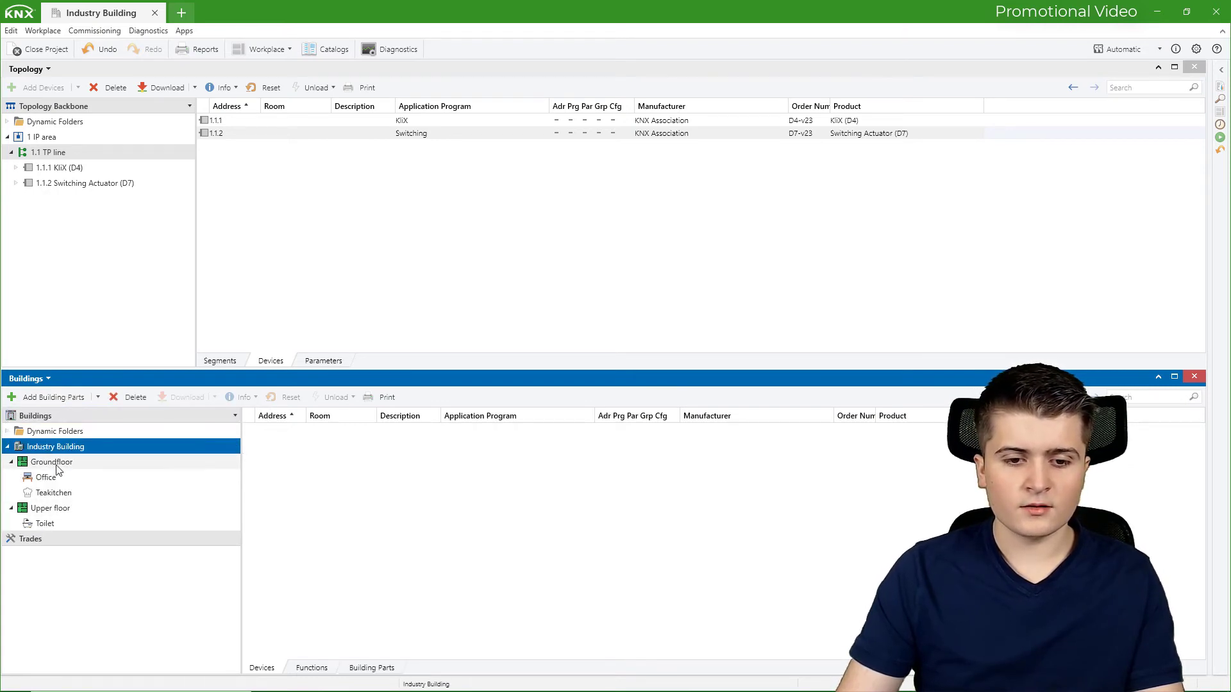
- Add a Corridor room to the Groundfloor
click(55, 463)
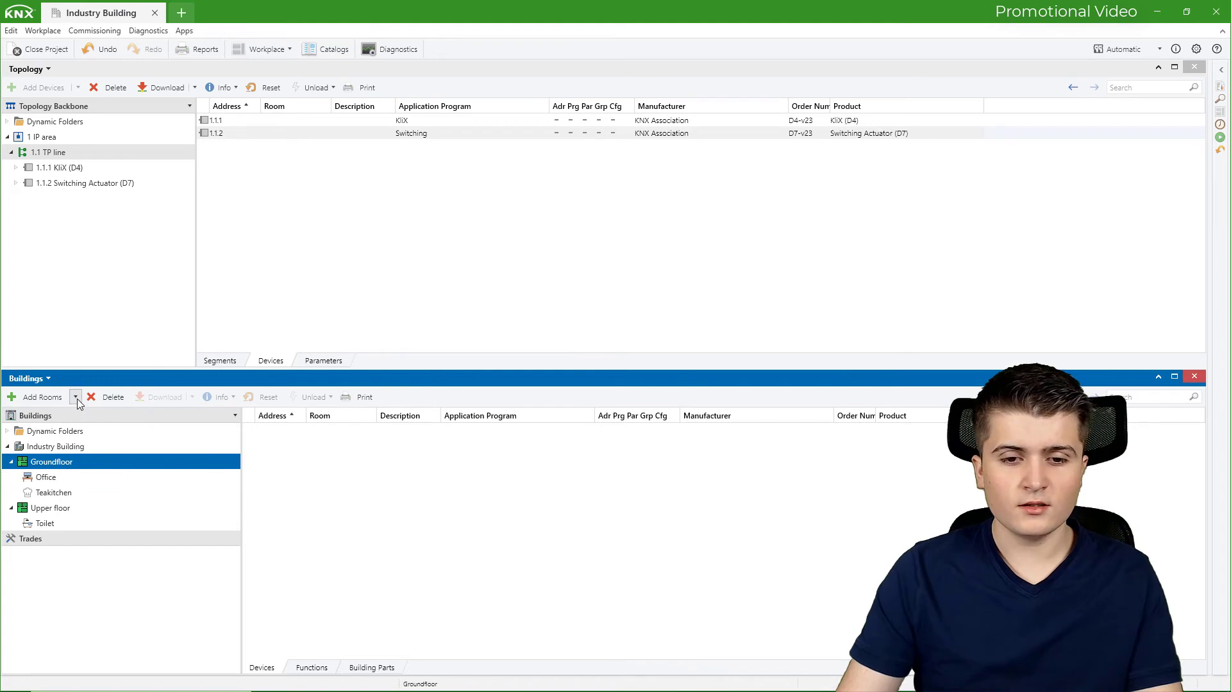
click(75, 398)
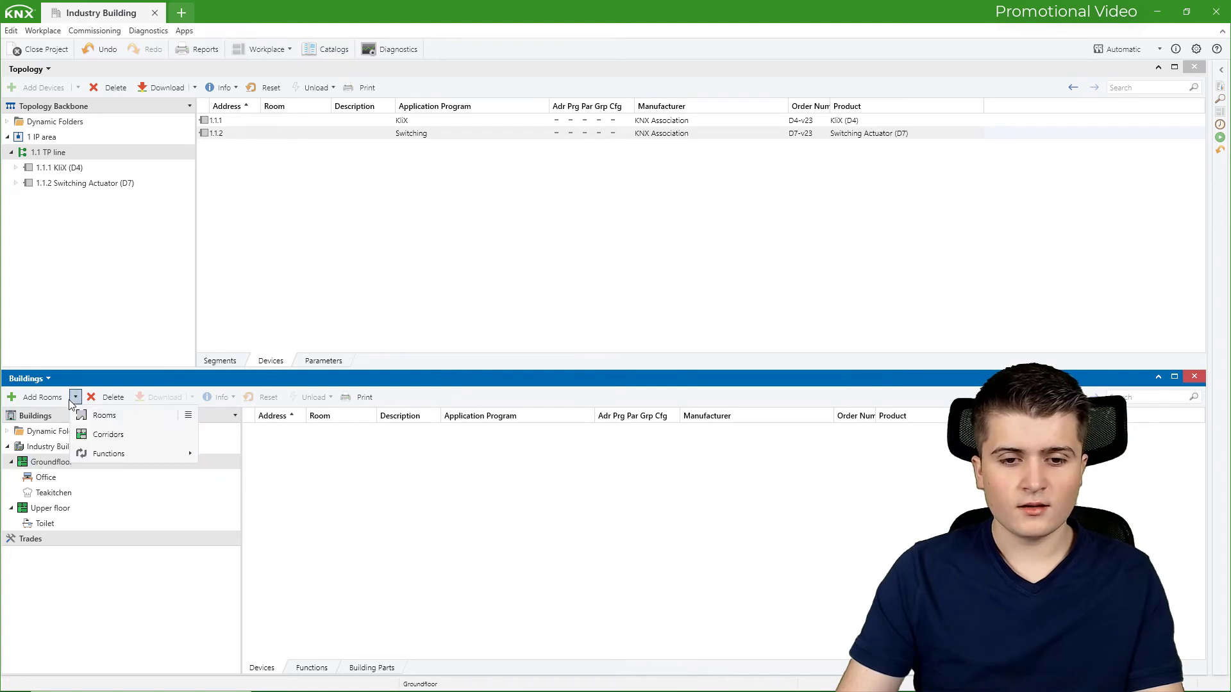
click(105, 438)
click(662, 362)
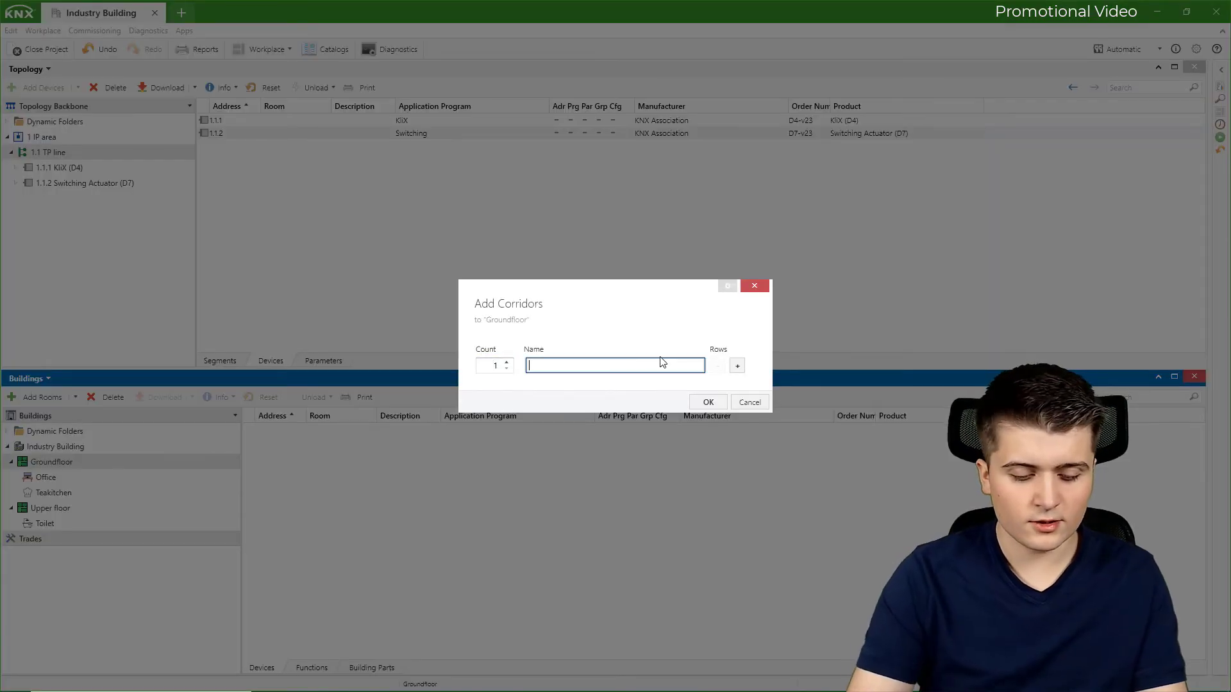
key(Return)
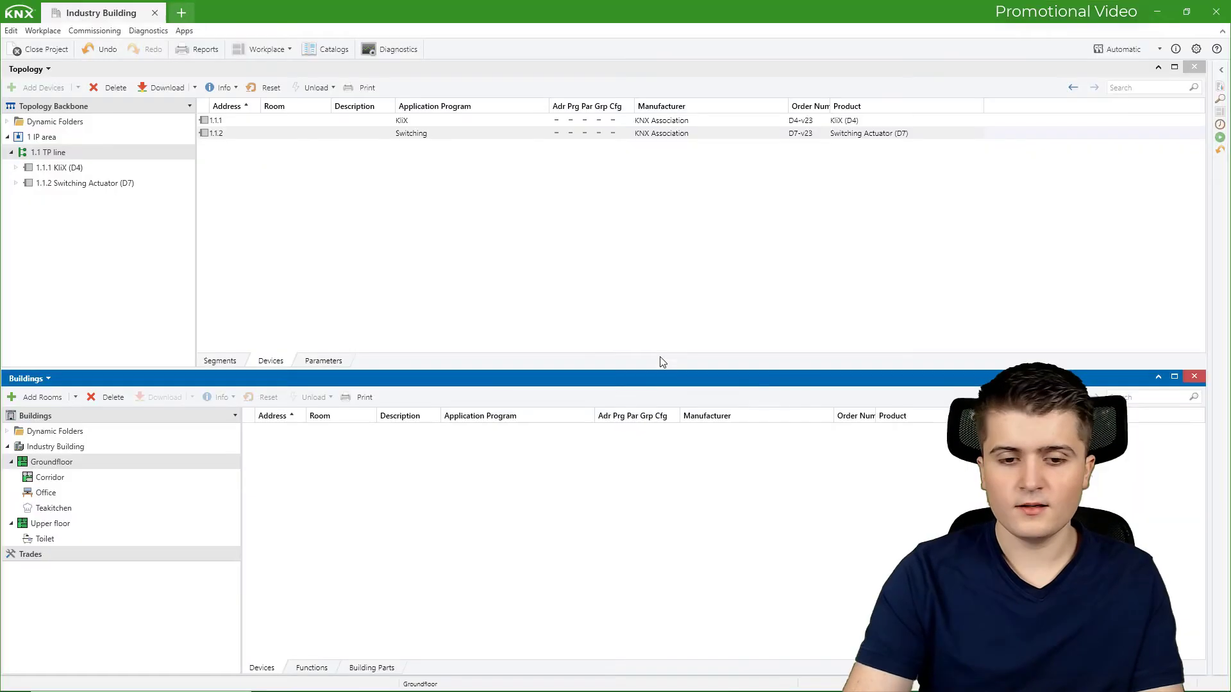
- Add a cabinet named 'Main Cabinet' inside the Corridor
click(32, 475)
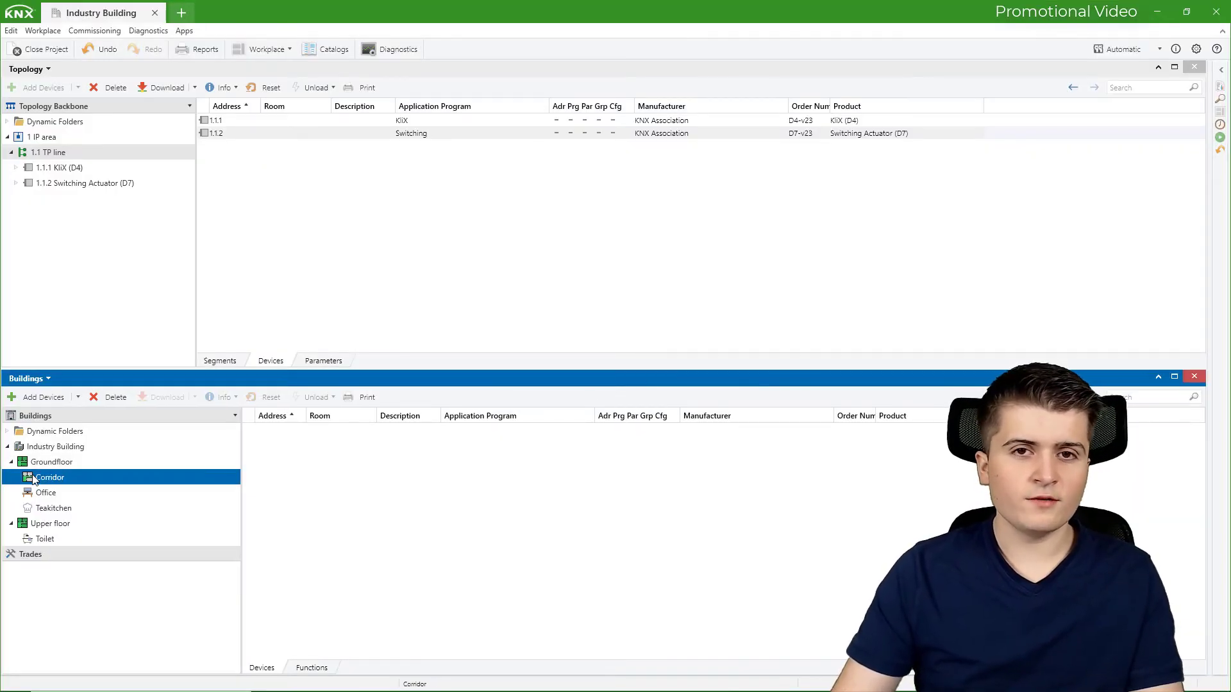
click(77, 398)
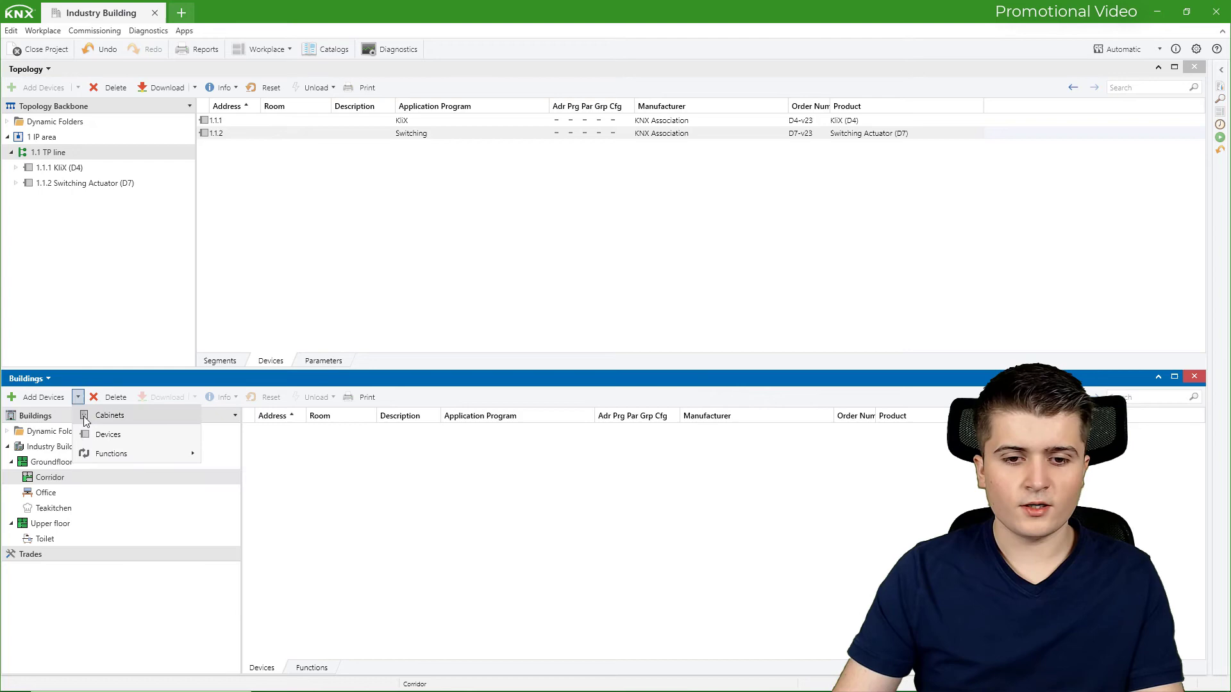
click(93, 414)
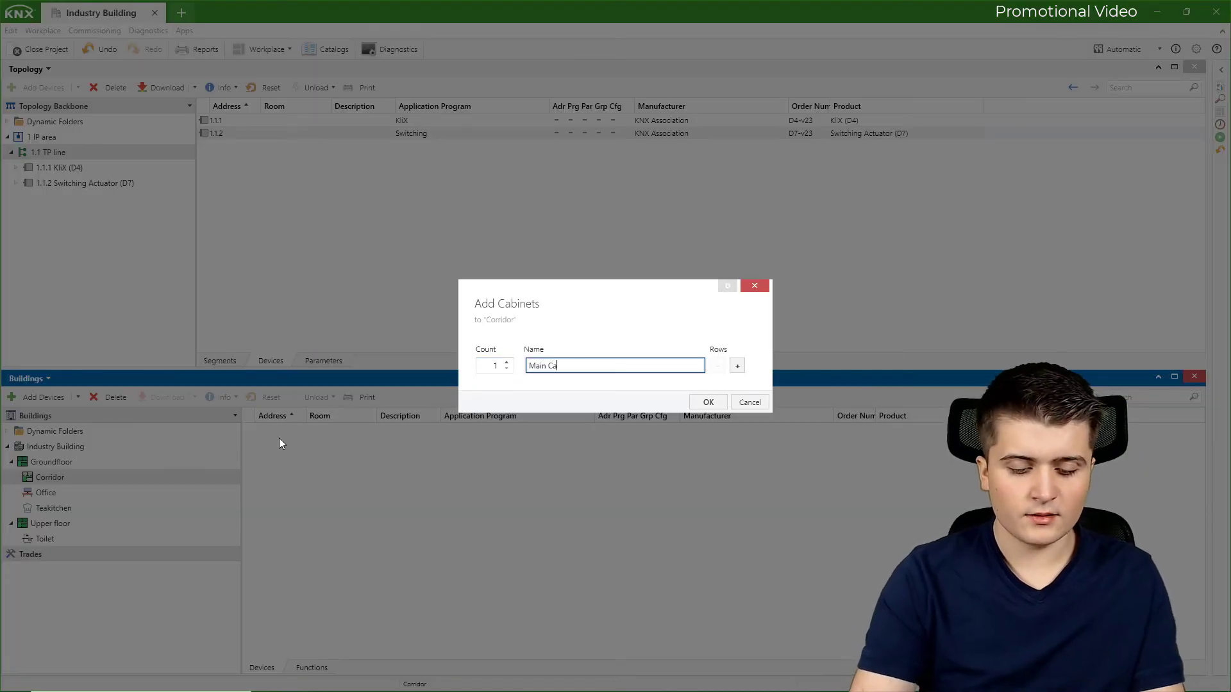
text(Main Cabinet)
key(Return)
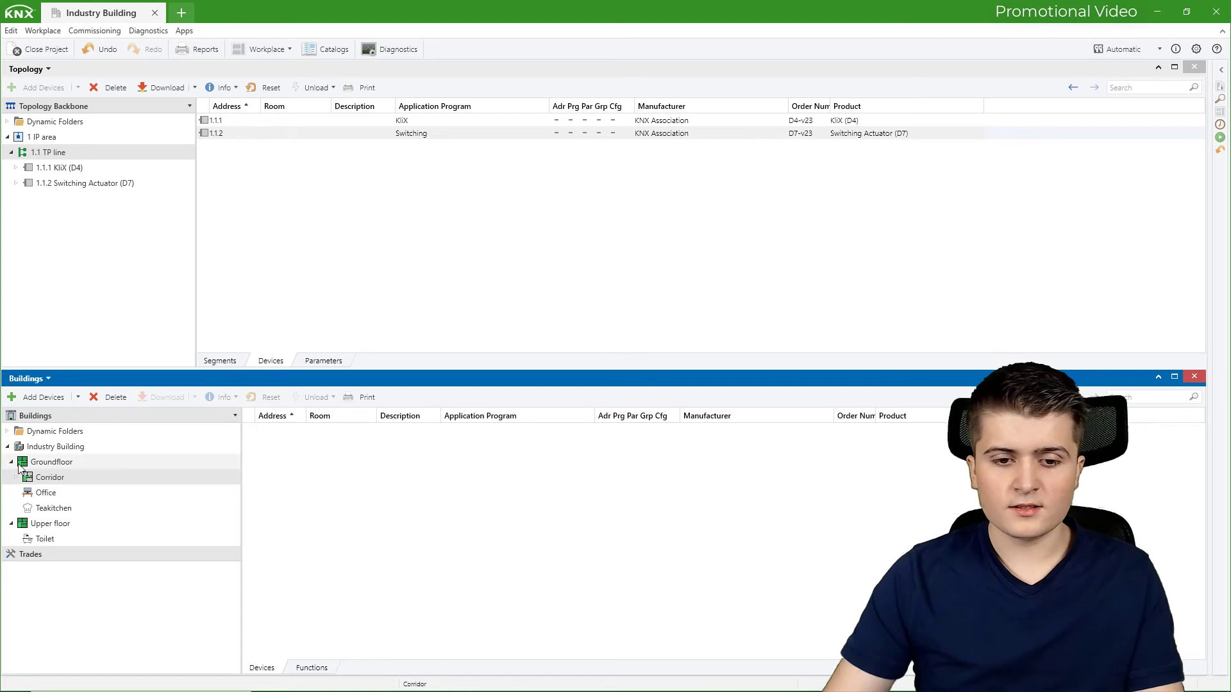
double_click(130, 479)
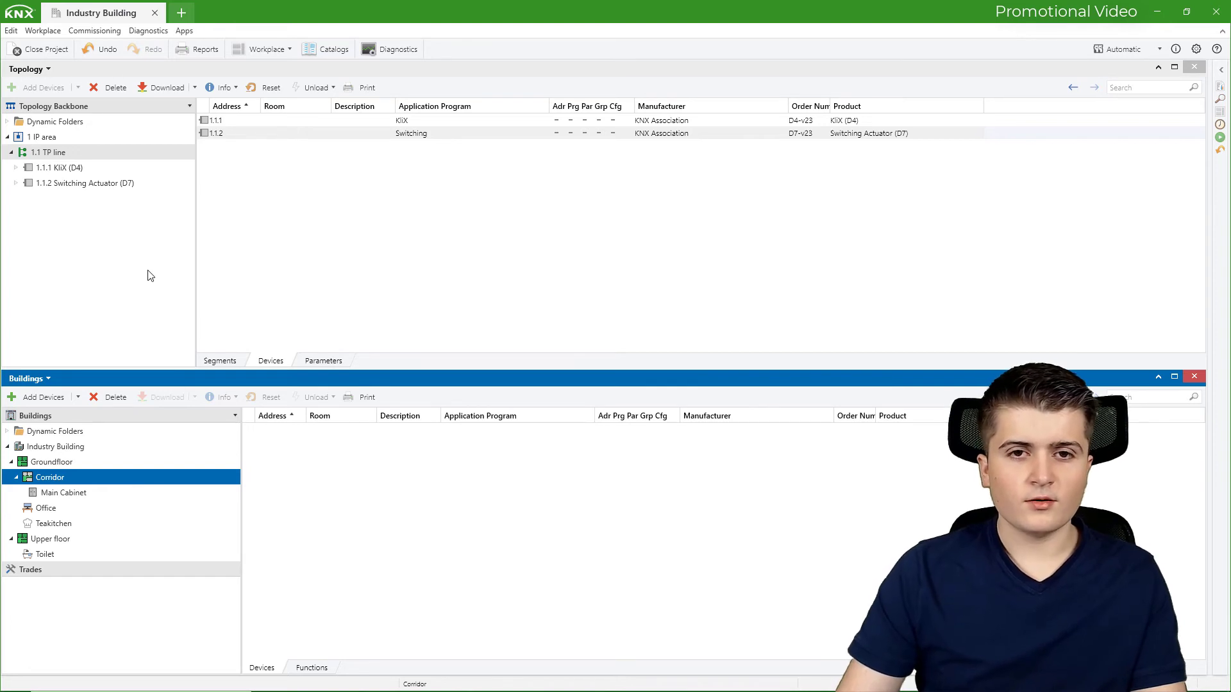
- Place the 1.1.1 KliX push button in the Office room
click(209, 73)
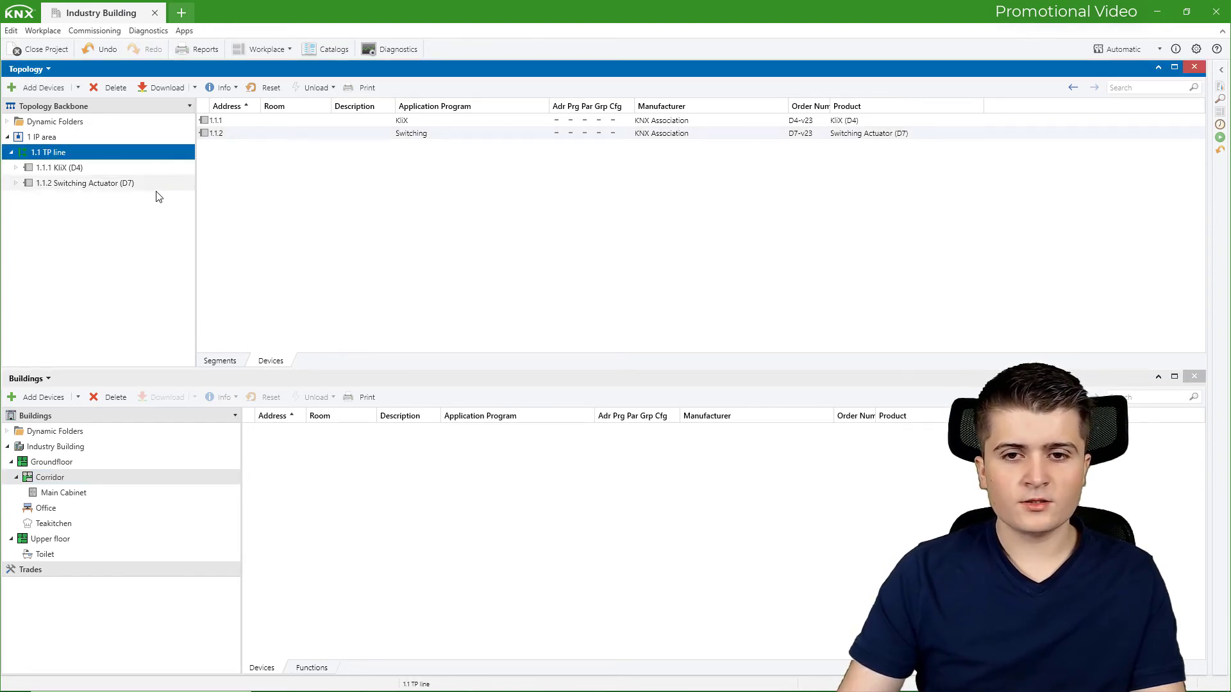
click(276, 123)
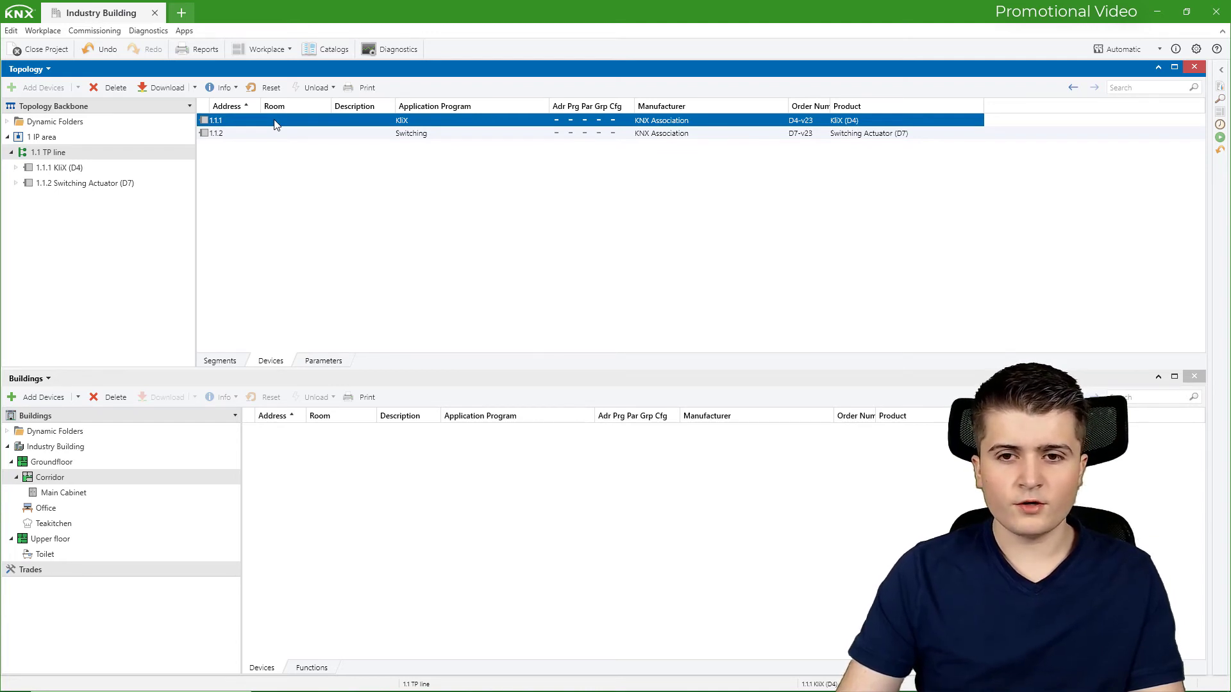
drag(276, 123, 73, 508)
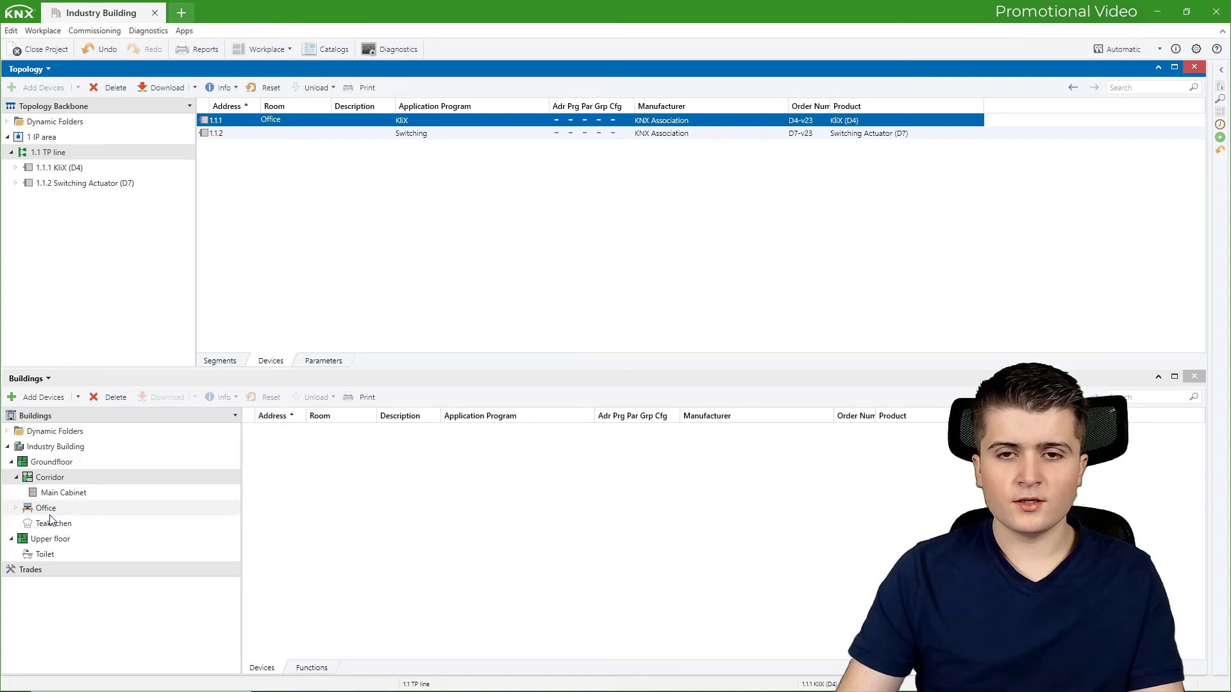
- Move the 1.1.2 switching actuator from Office into Main Cabinet, then close the Buildings view
click(325, 134)
drag(363, 138, 89, 504)
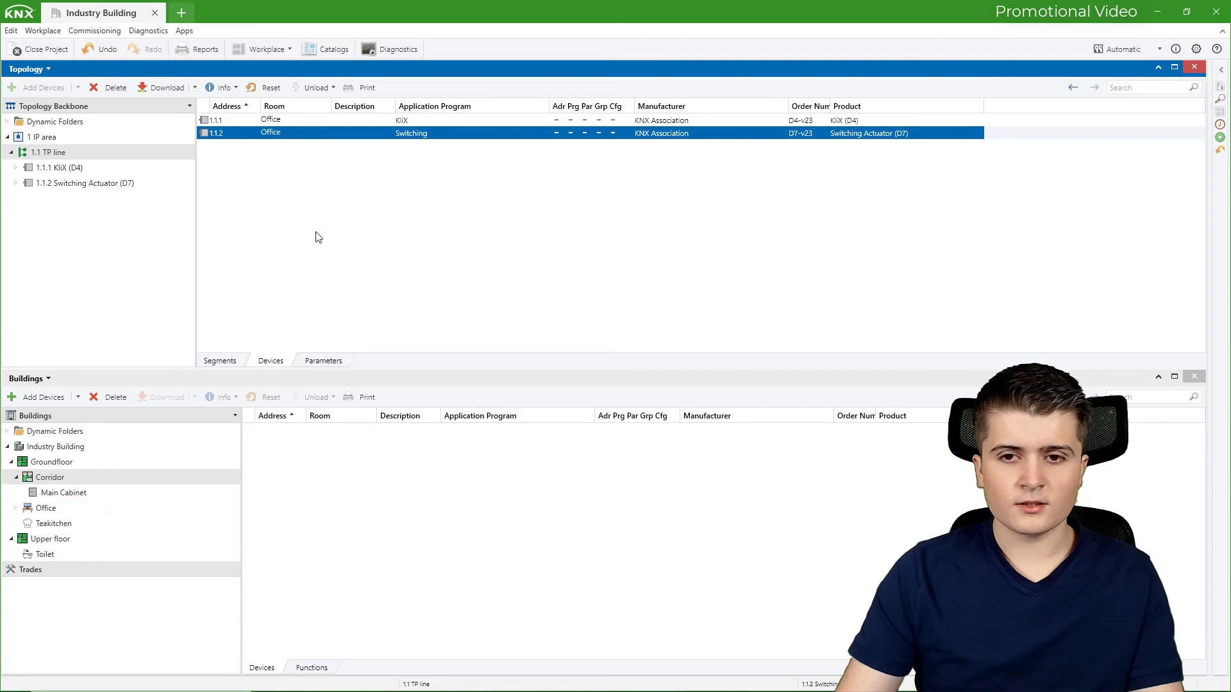
right_click(325, 135)
click(268, 168)
key(ctrl+z)
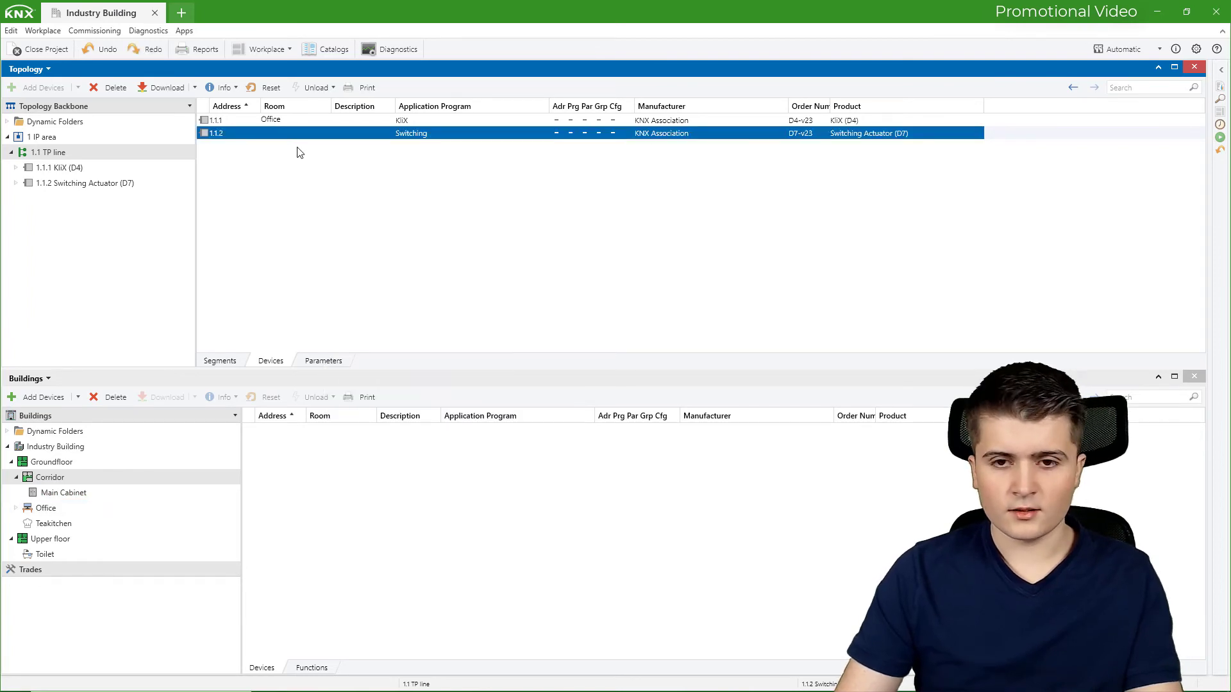
drag(302, 137, 86, 492)
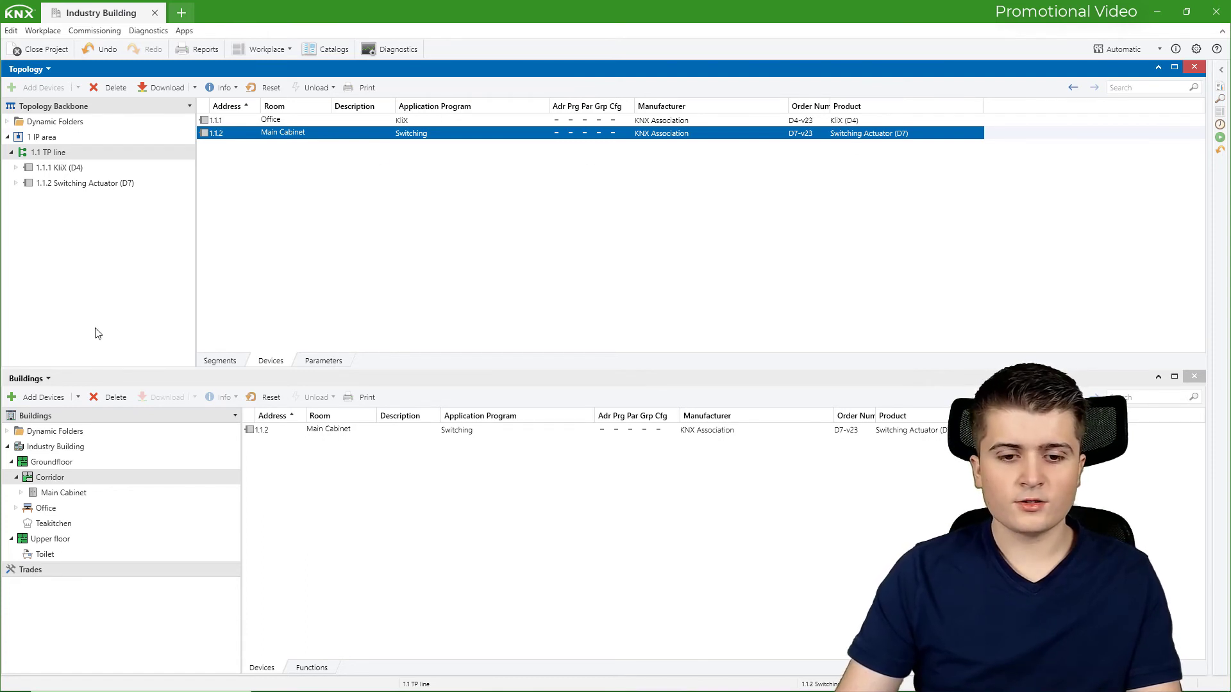
click(1195, 377)
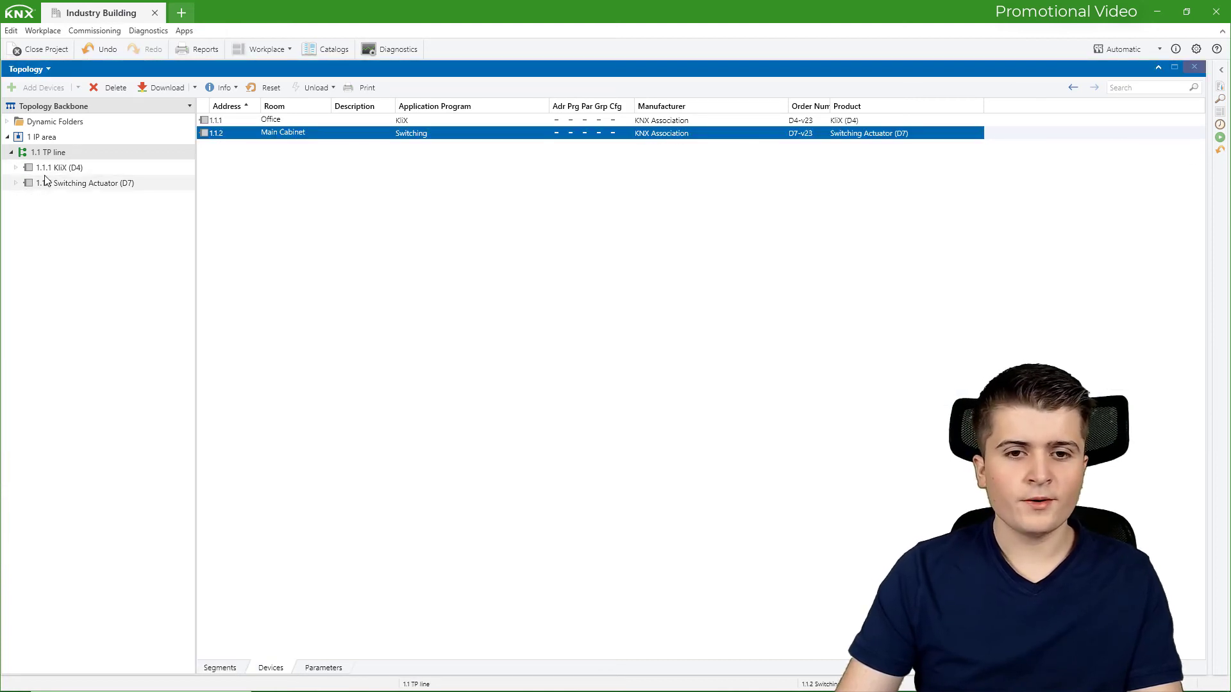
- Compare the KliX's CH-1 to CH-8 OnOff group objects with the actuator's, ending on the KliX
click(62, 169)
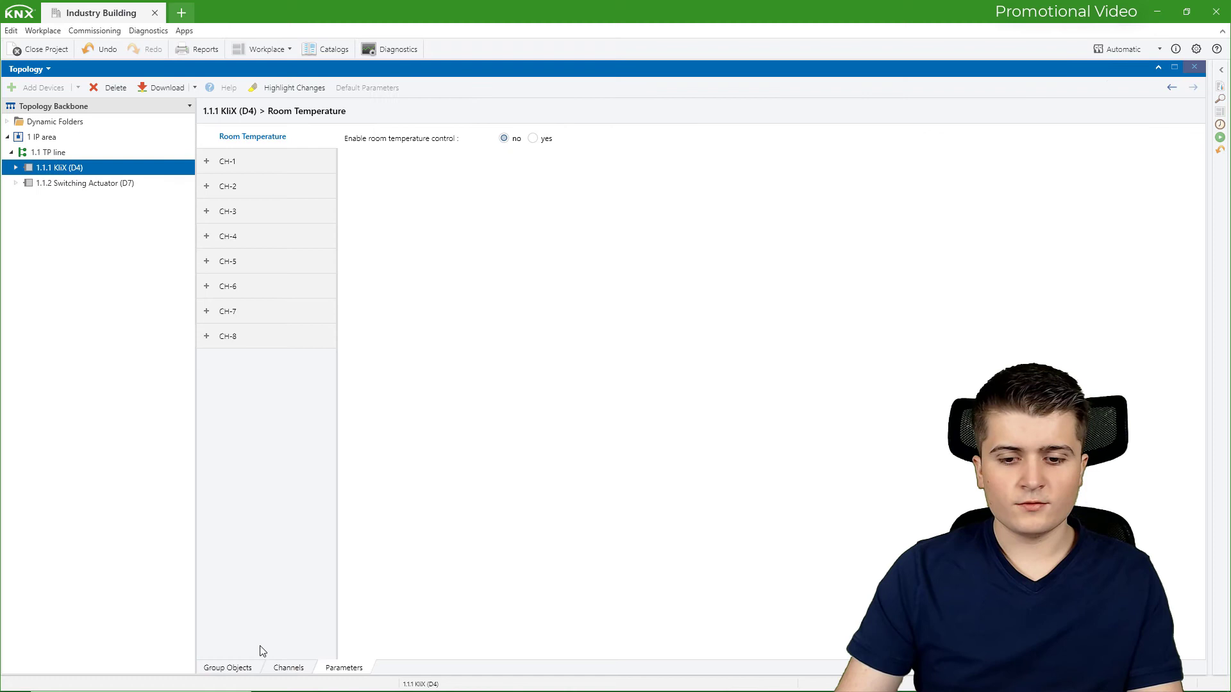
click(228, 668)
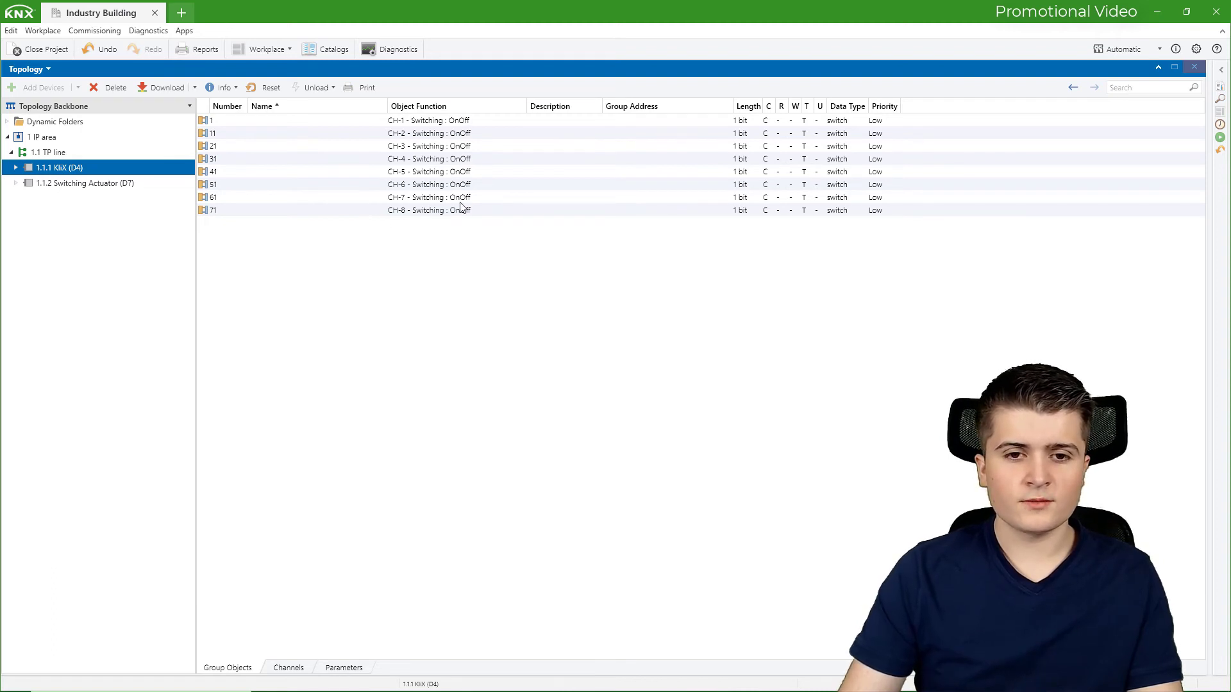
click(125, 184)
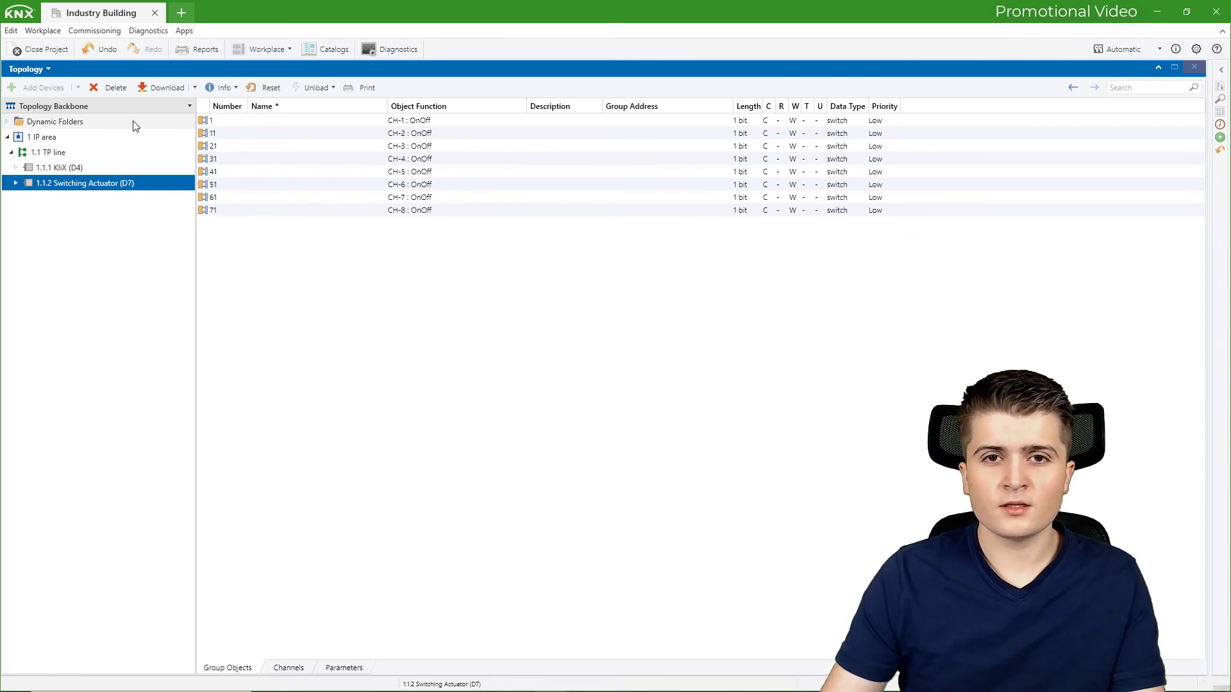
click(119, 169)
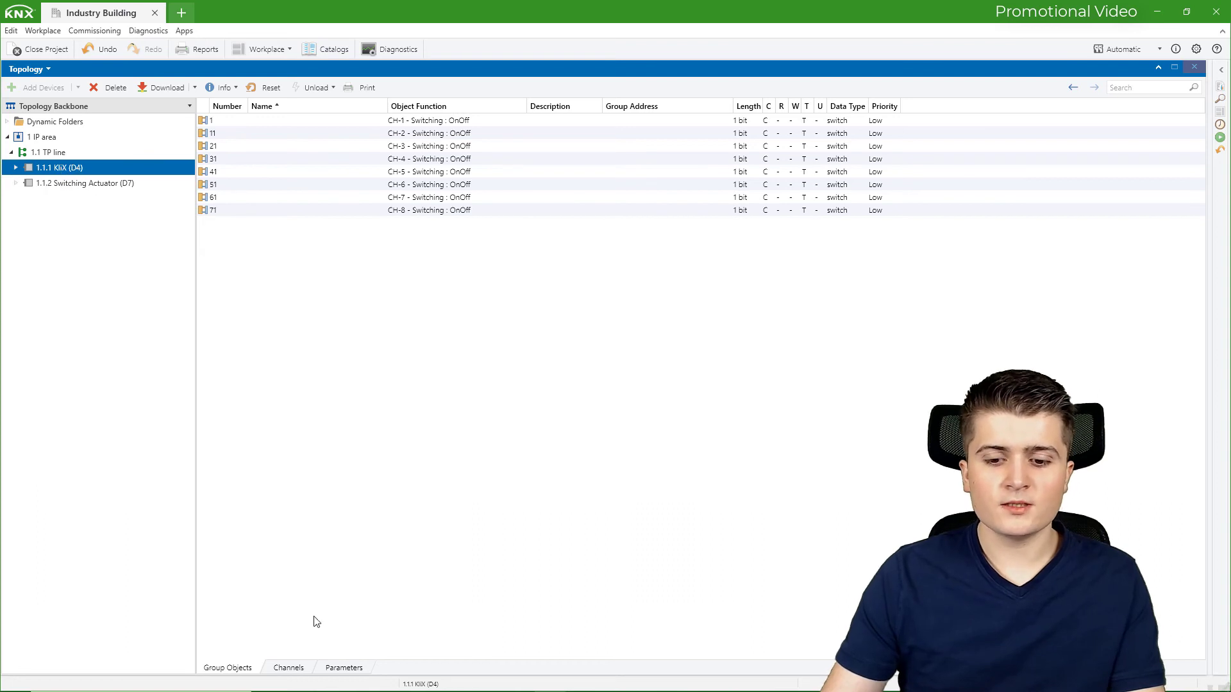
- Set the KliX's CH-1 function to 'Switching - Feedback (black/red)'
click(333, 668)
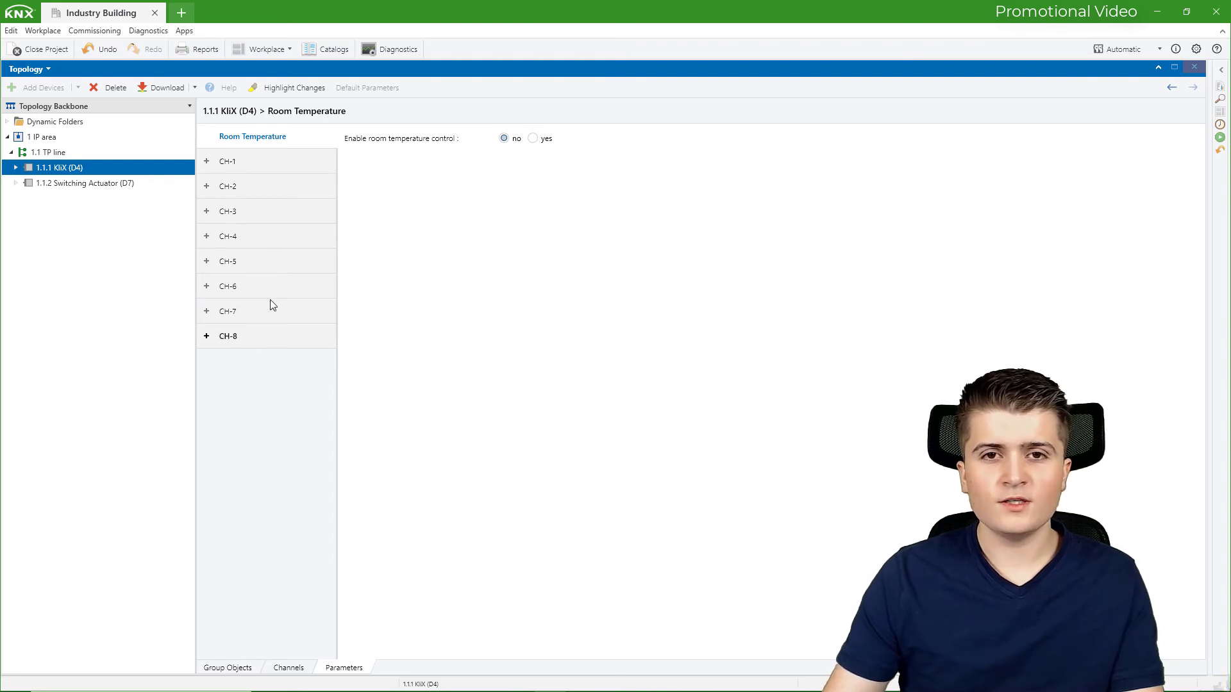
click(228, 162)
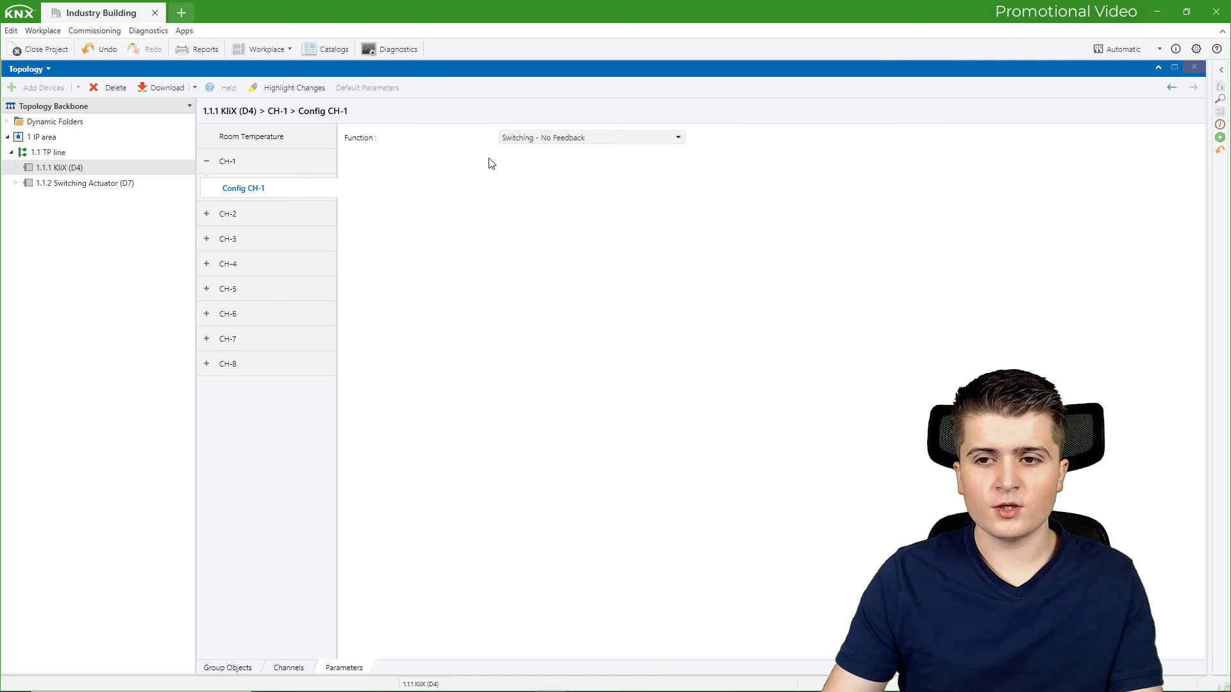
click(502, 140)
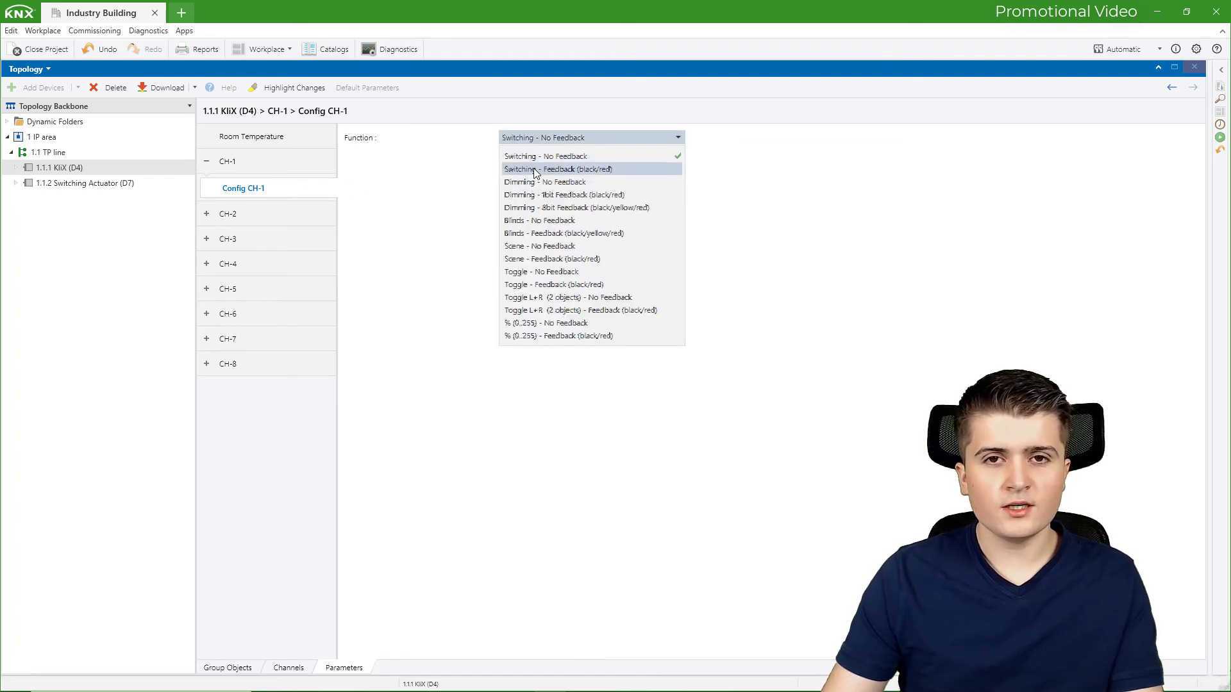
click(605, 175)
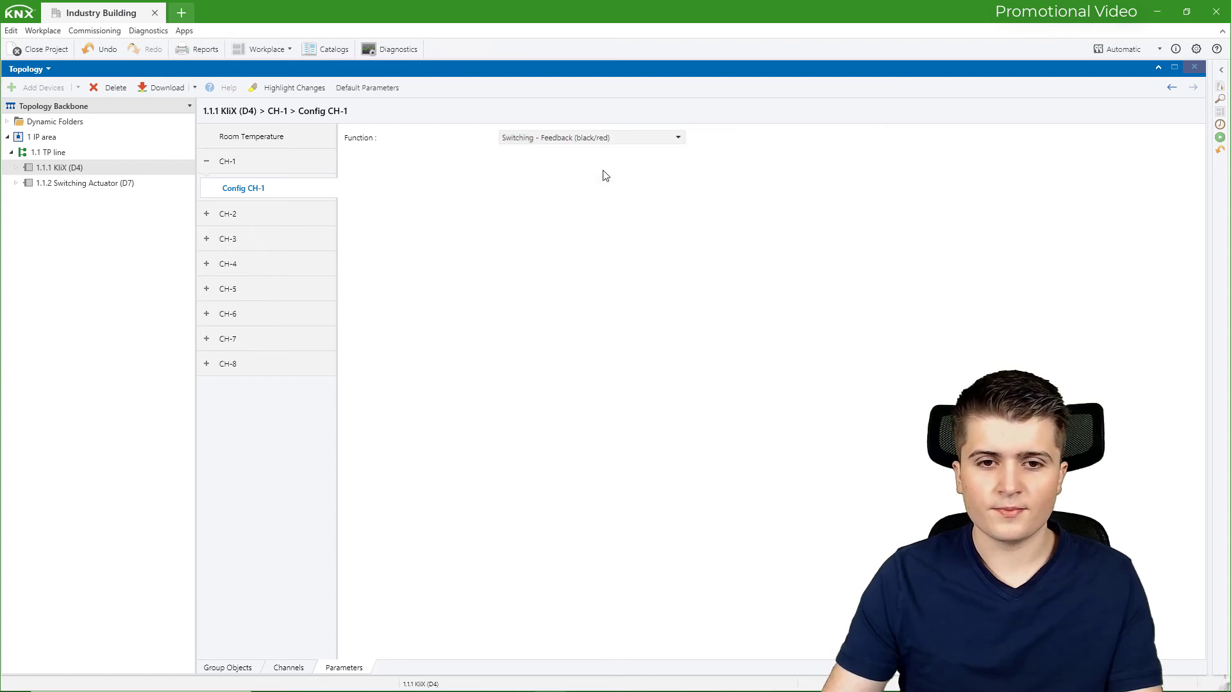
- Check the new CH-1 Feedback object beside CH-1 OnOff in the number-sorted group objects
click(245, 667)
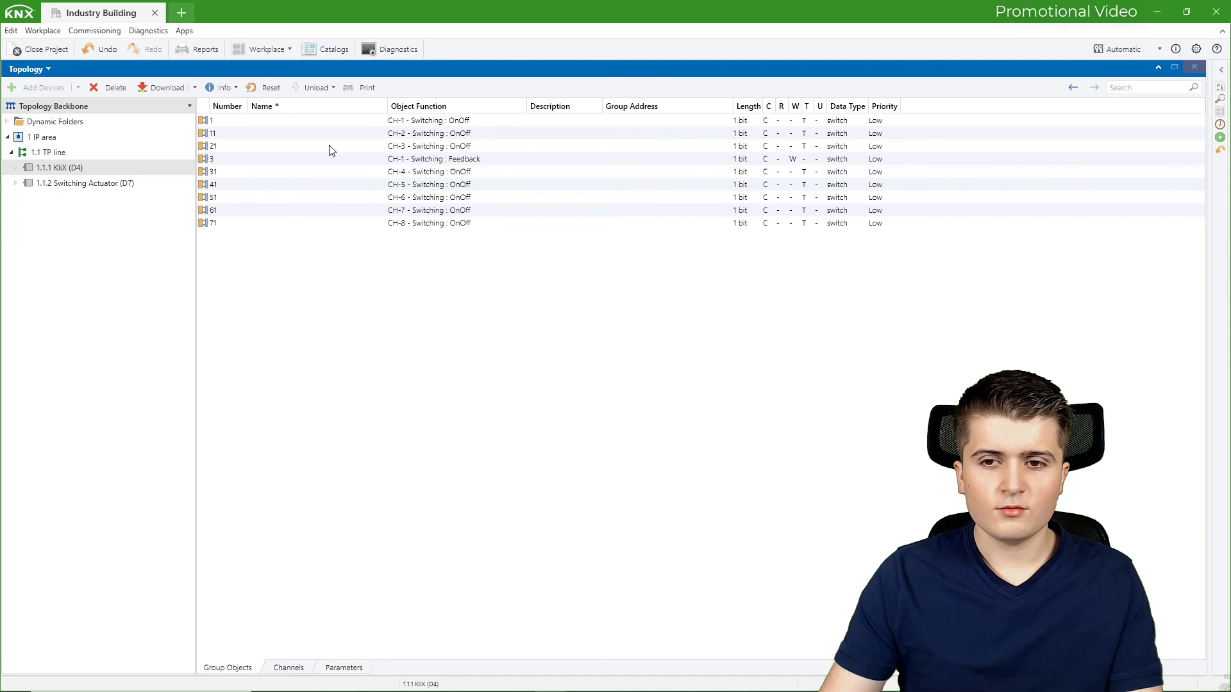
click(221, 107)
click(376, 121)
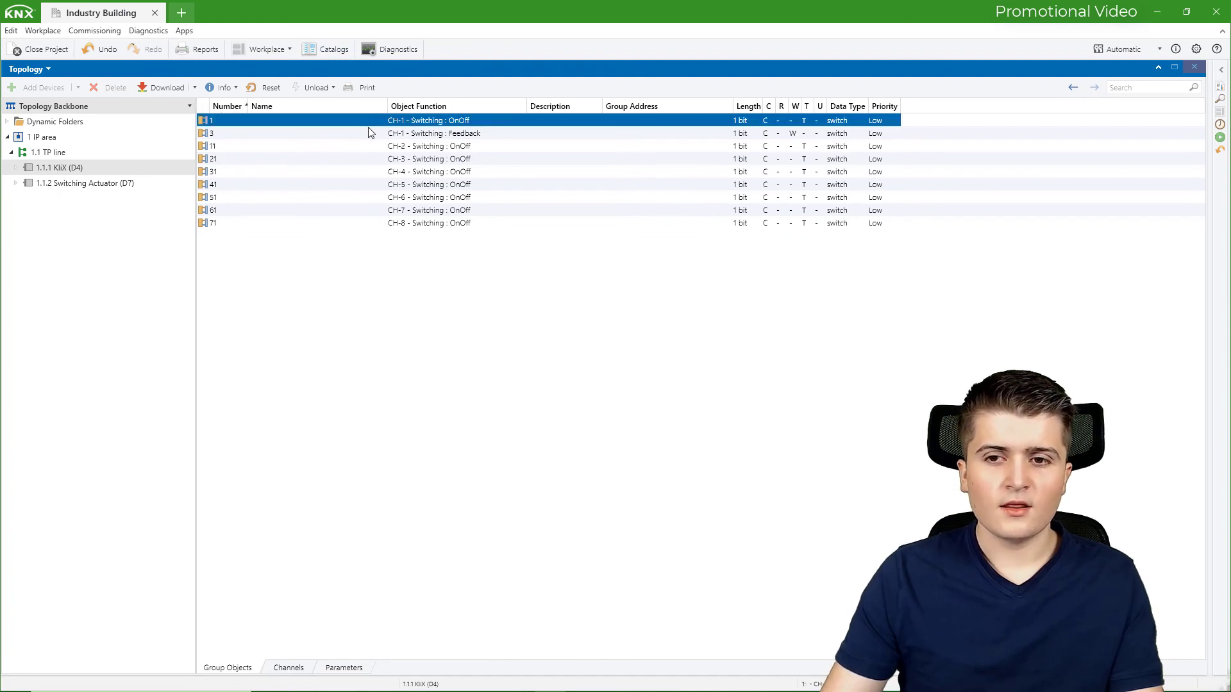
click(358, 135)
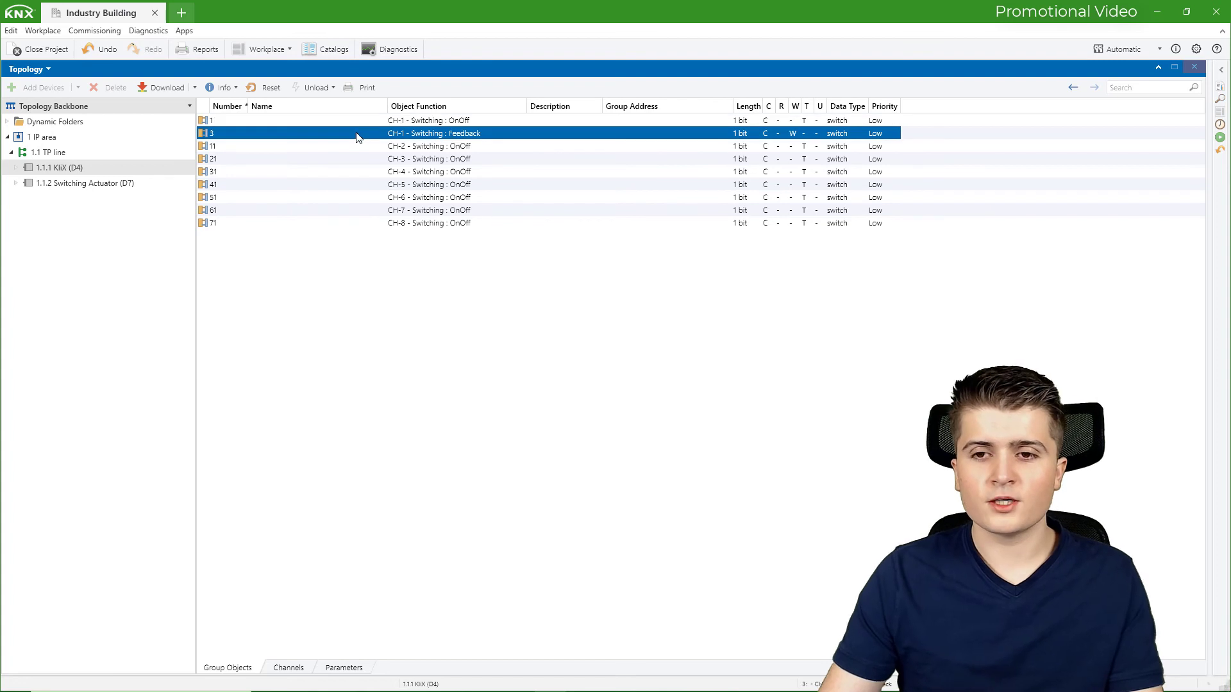
click(363, 122)
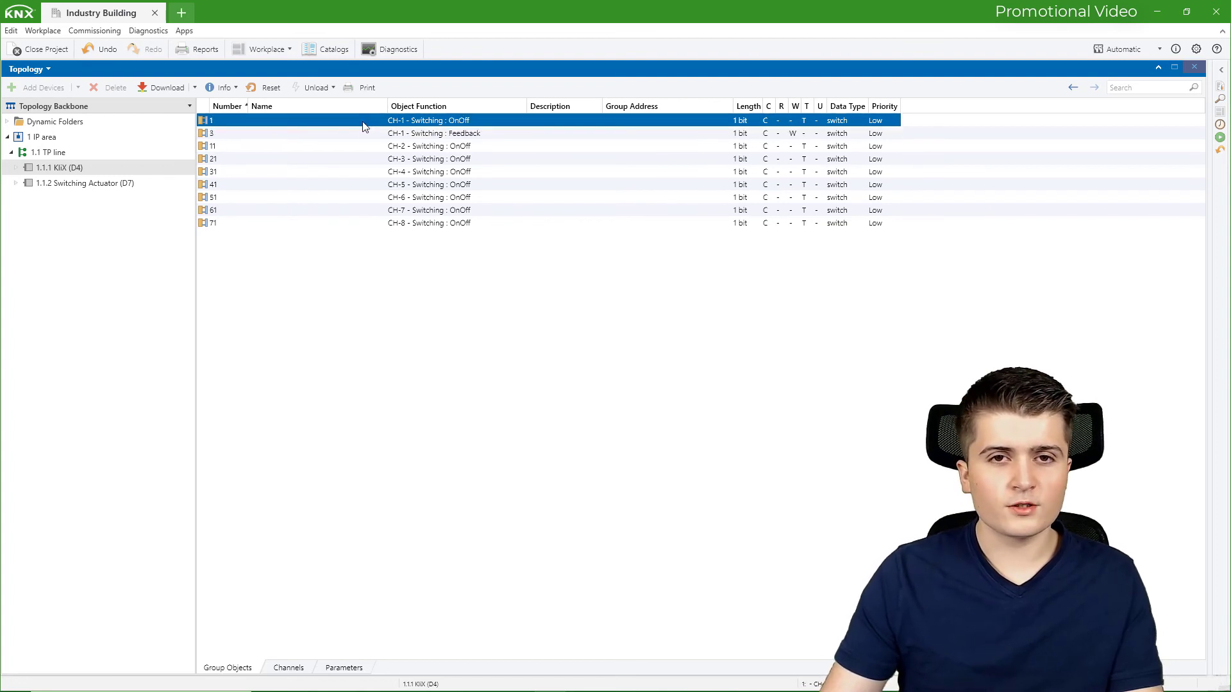
click(358, 135)
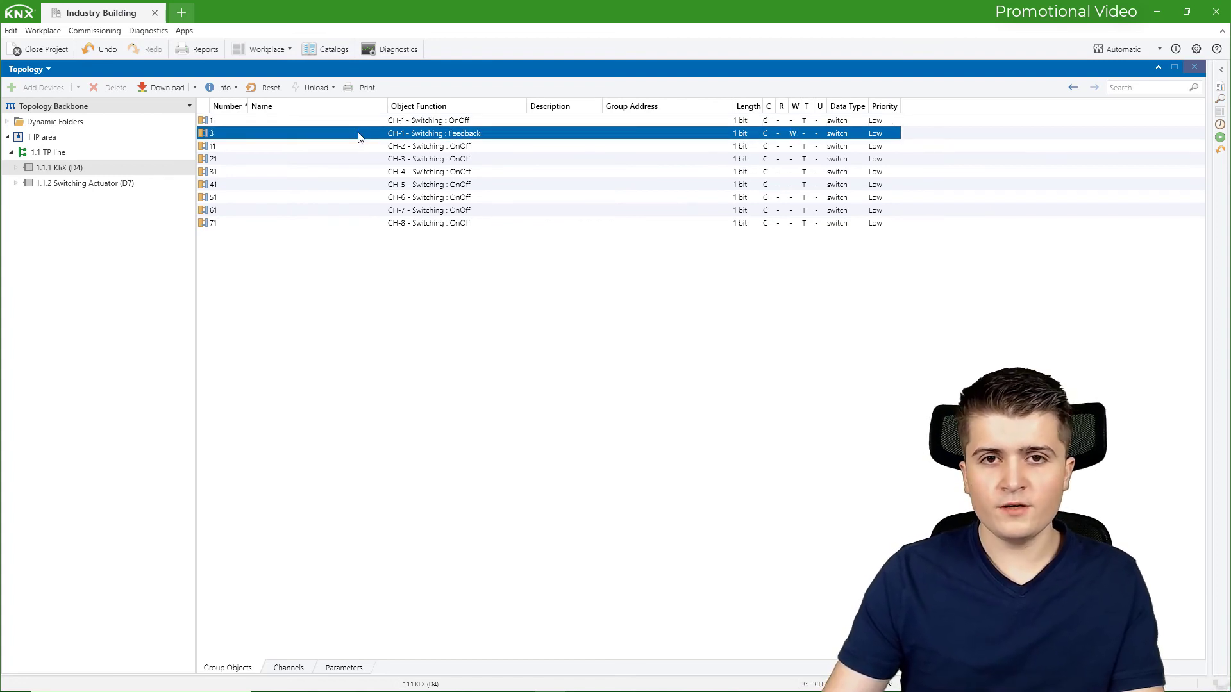
click(98, 184)
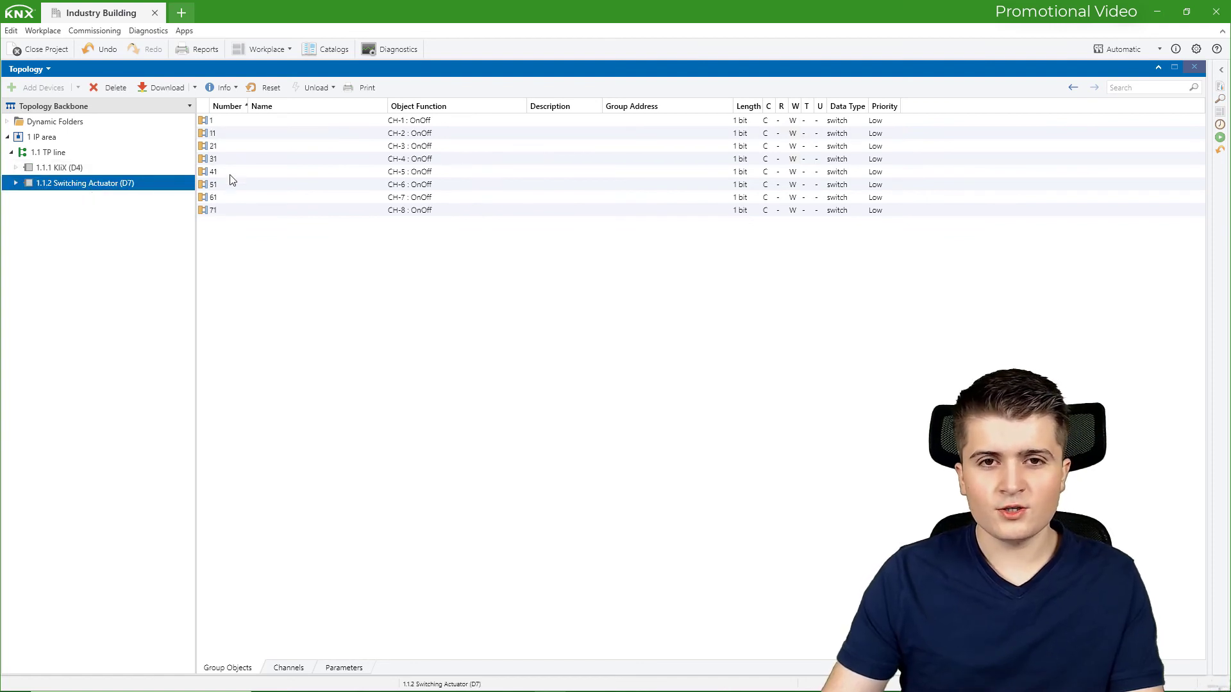
- Set the actuator's CH-1 Feedback to 'Info OnOff' and confirm its new group object 2
click(288, 126)
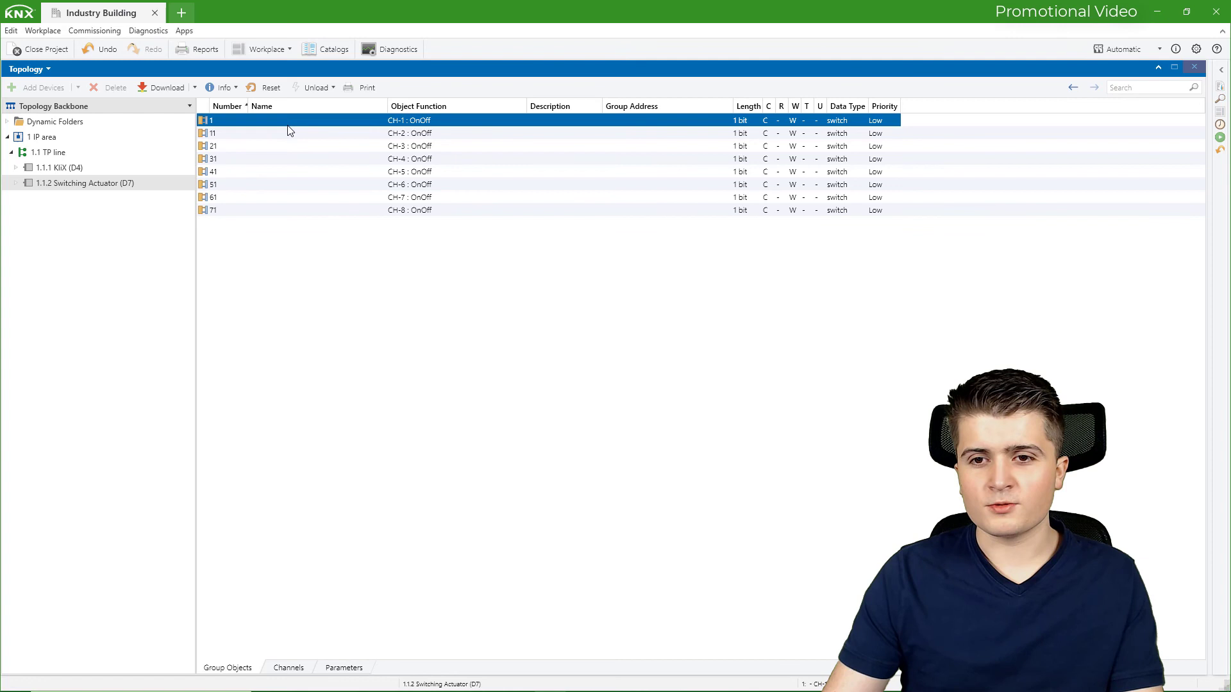
click(347, 669)
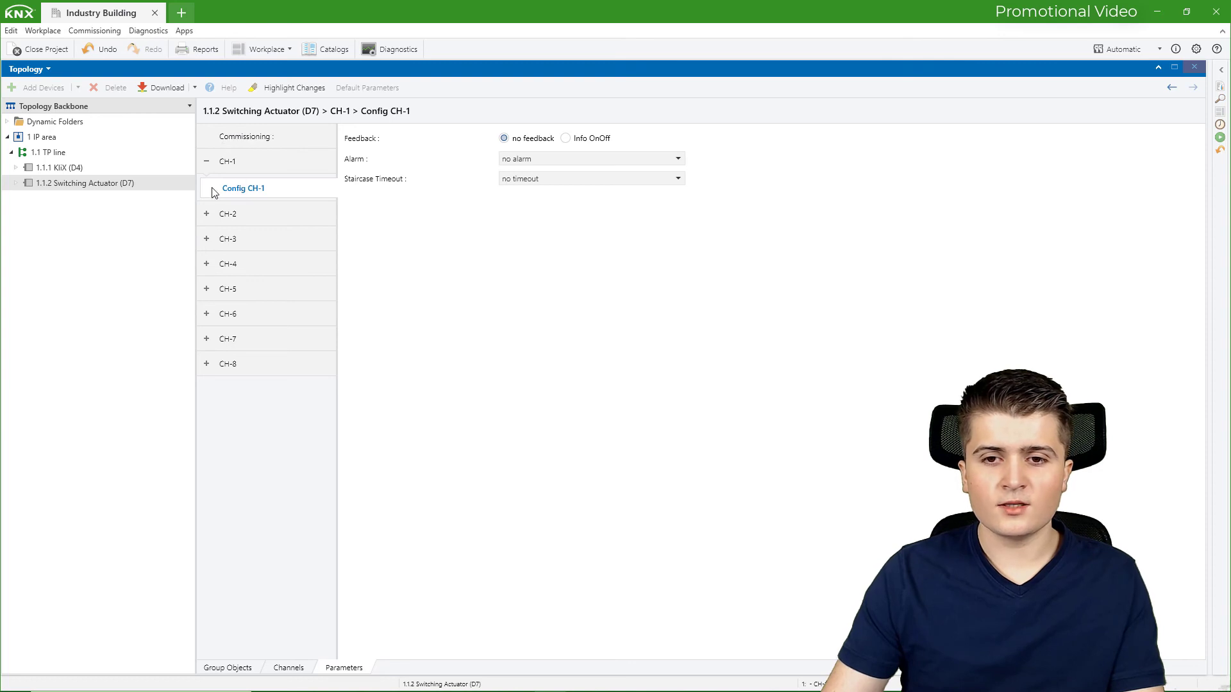
click(566, 138)
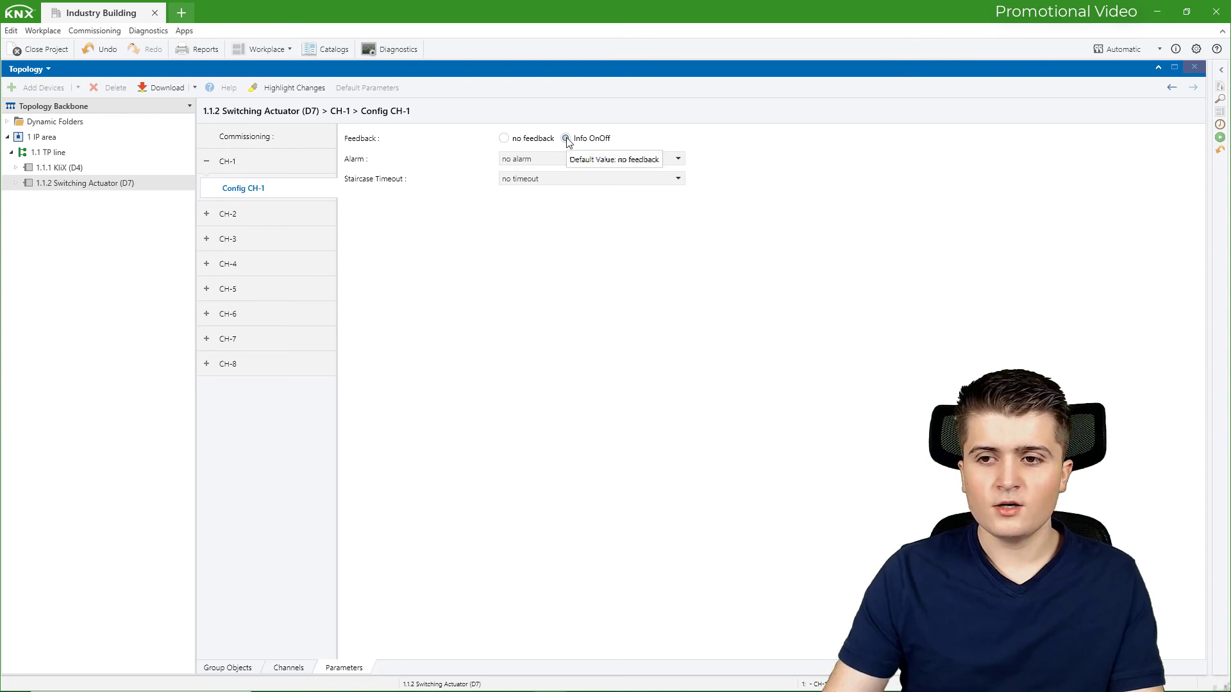
click(244, 671)
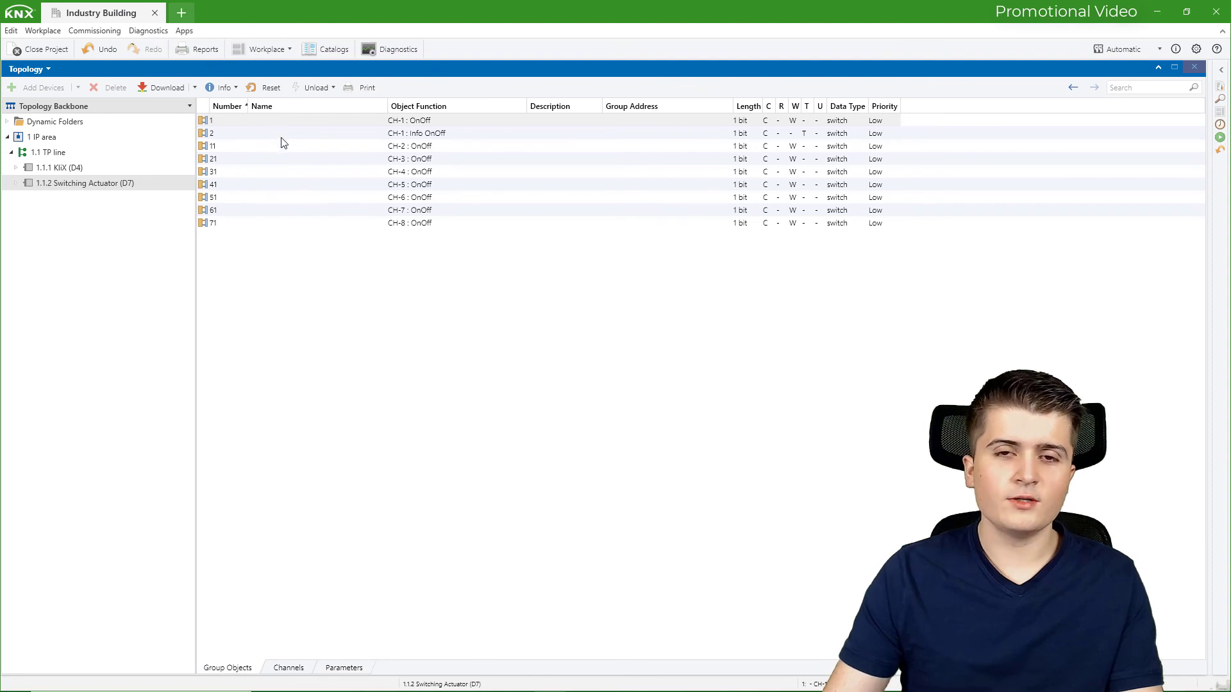